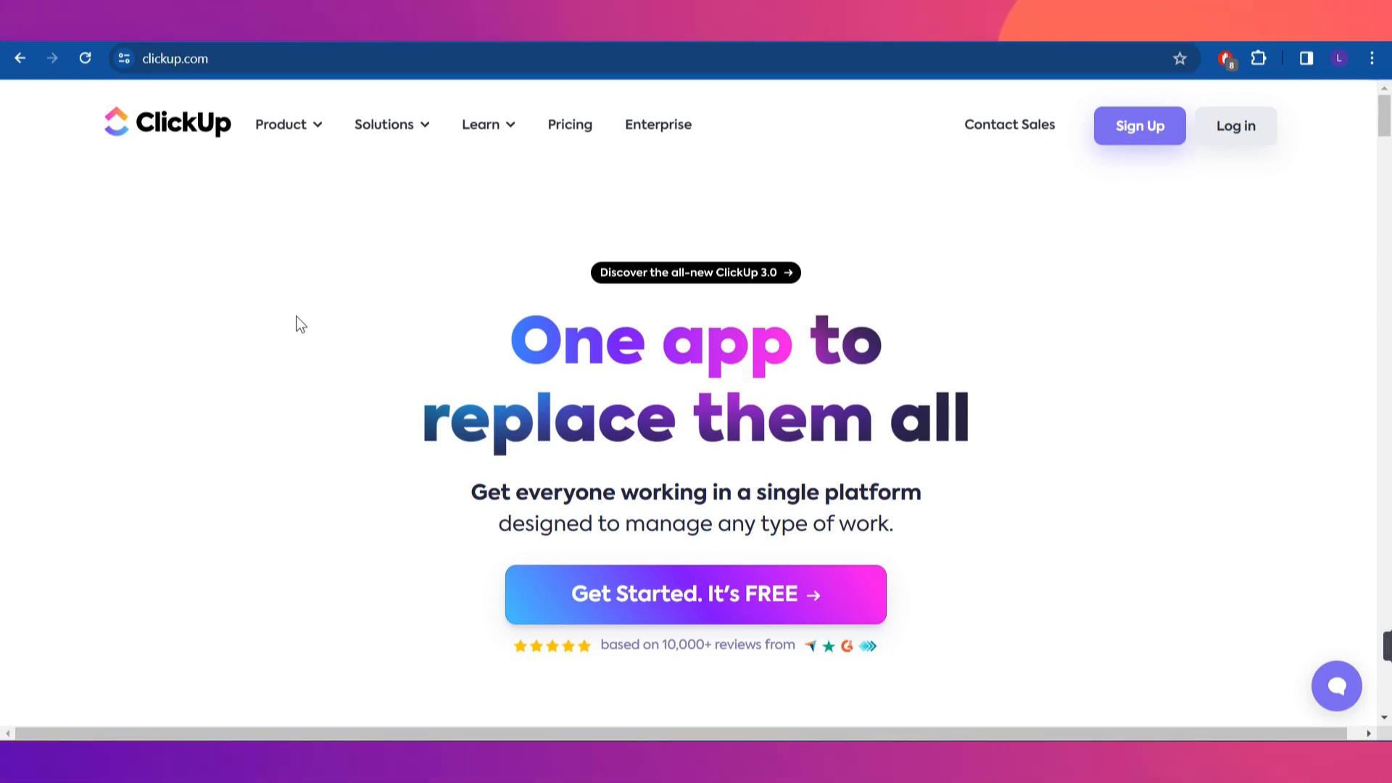
Open ClickUp's free sign-up form and continue with the work e-mail
{"action": "scroll", "coordinate": [420, 332], "scroll_direction": "down", "scroll_amount": 9}
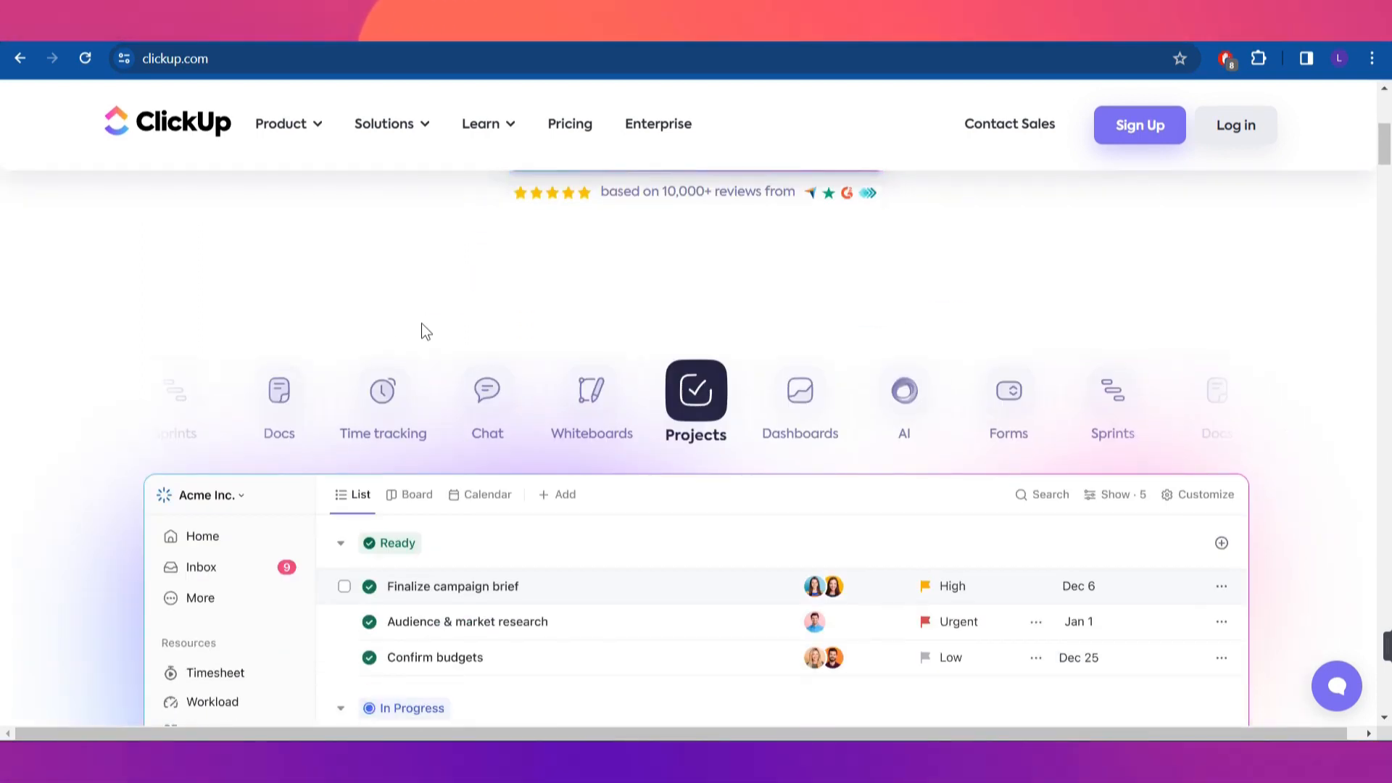
{"action": "scroll", "coordinate": [420, 331], "scroll_direction": "down", "scroll_amount": 3}
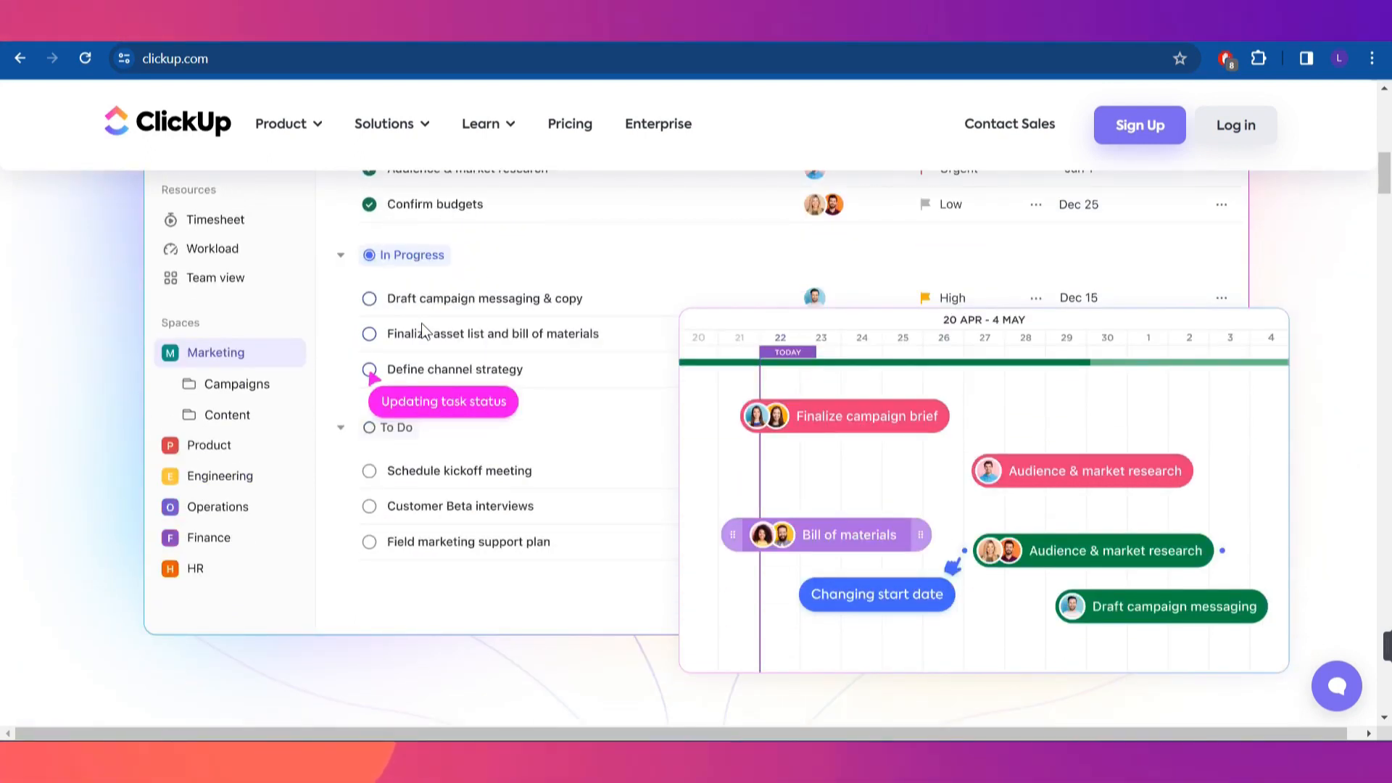
{"action": "scroll", "coordinate": [421, 323], "scroll_direction": "up", "scroll_amount": 12}
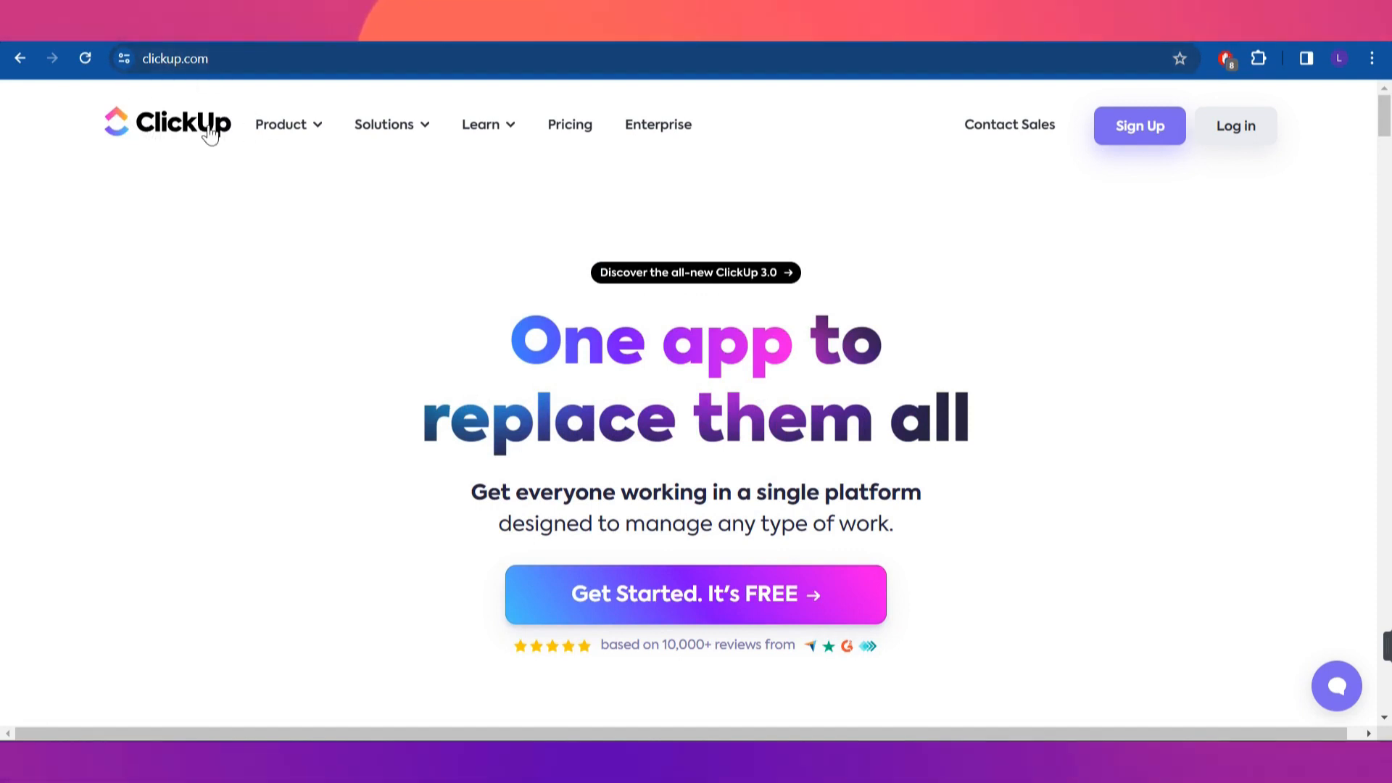
{"action": "scroll", "coordinate": [489, 460], "scroll_direction": "down", "scroll_amount": 5}
{"action": "scroll", "coordinate": [489, 464], "scroll_direction": "down", "scroll_amount": 5}
{"action": "scroll", "coordinate": [489, 454], "scroll_direction": "up", "scroll_amount": 10}
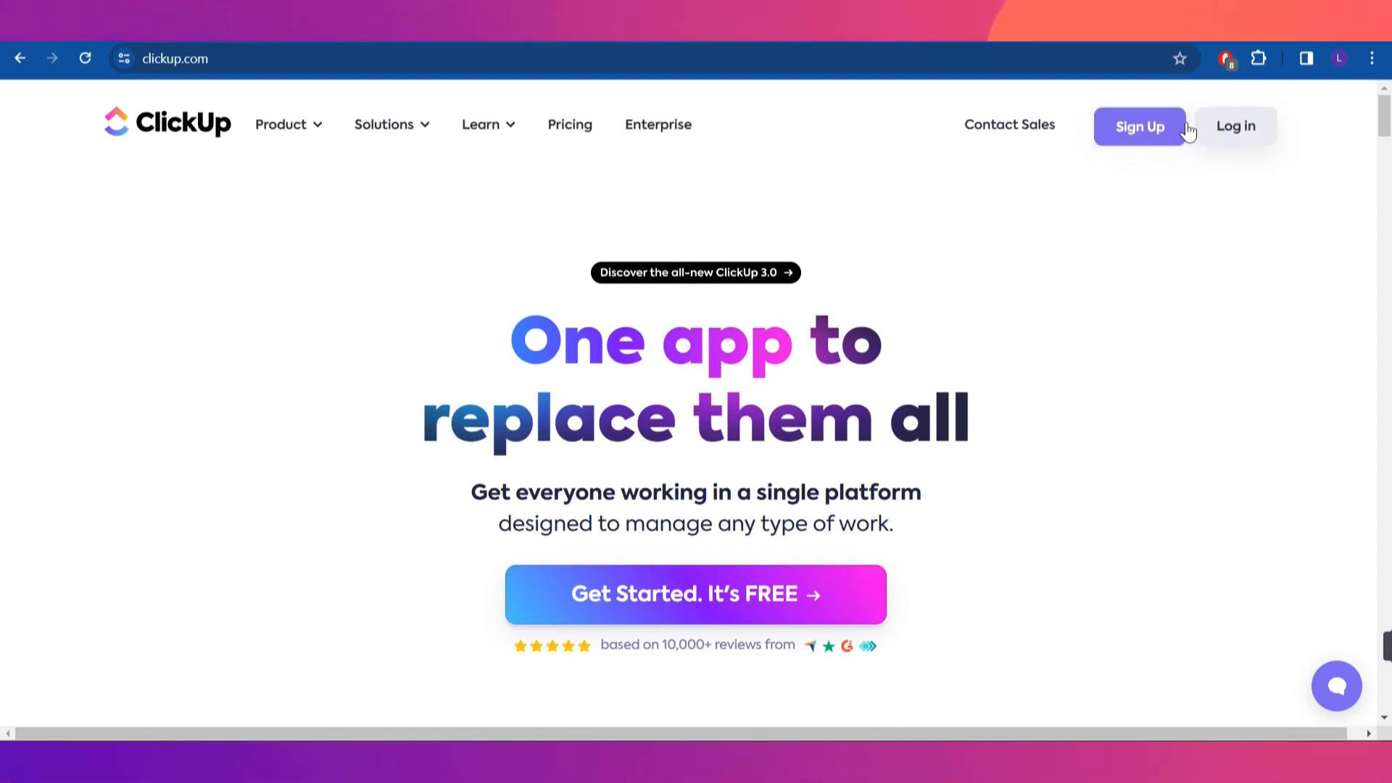
{"action": "left_click", "coordinate": [1140, 135]}
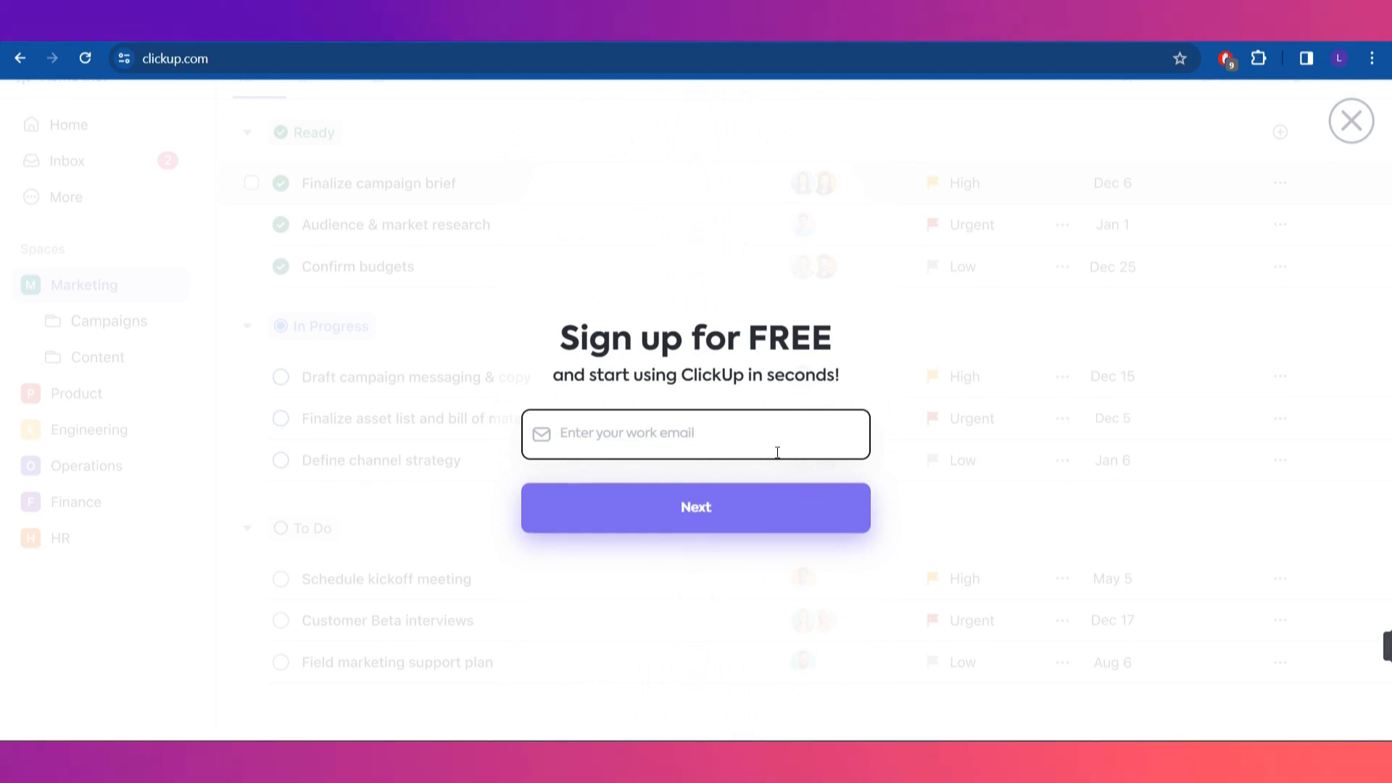
{"action": "left_click", "coordinate": [773, 510]}
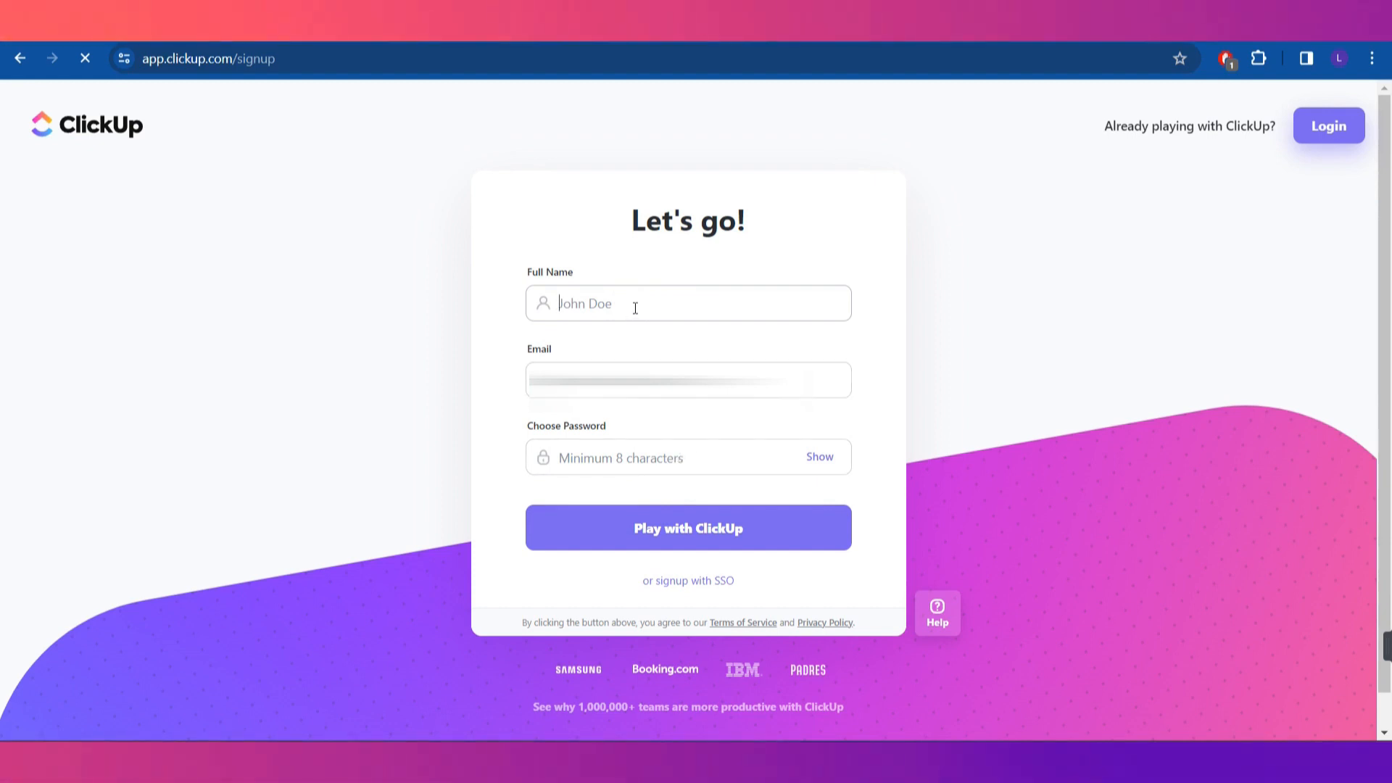
Fill in the full name and a password, then submit the sign-up details
{"action": "type", "text": "Vishu"}
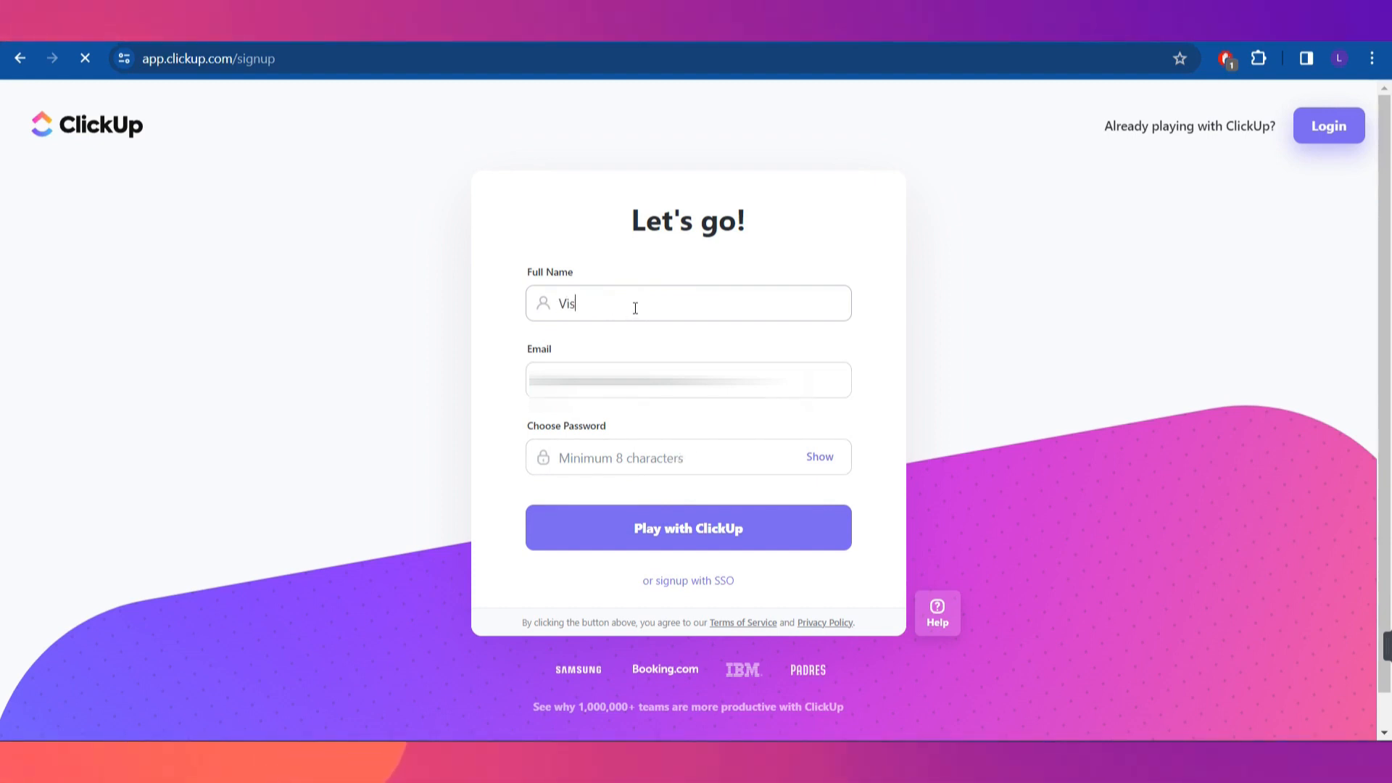
{"action": "left_click", "coordinate": [650, 452]}
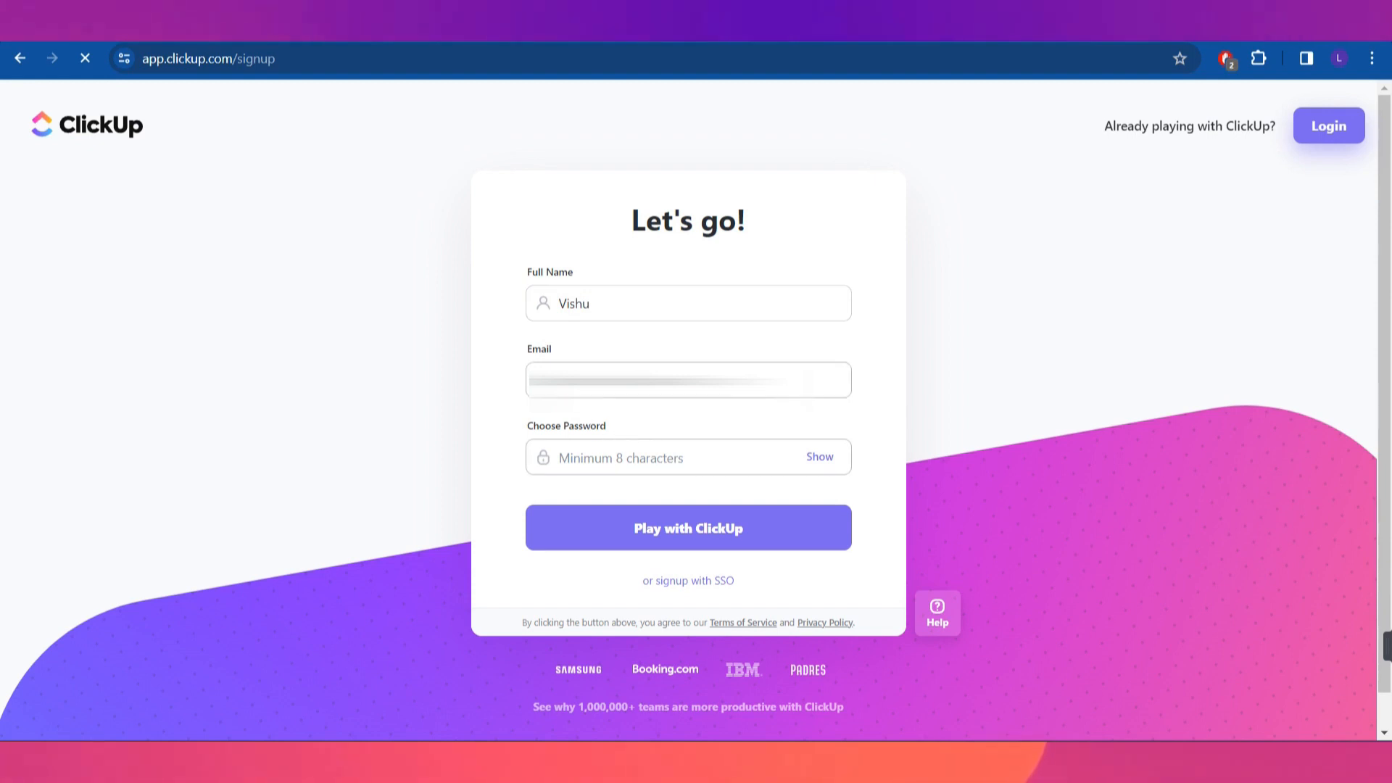
{"action": "left_click_drag", "start_coordinate": [705, 381], "coordinate": [553, 385]}
{"action": "left_click", "coordinate": [607, 460]}
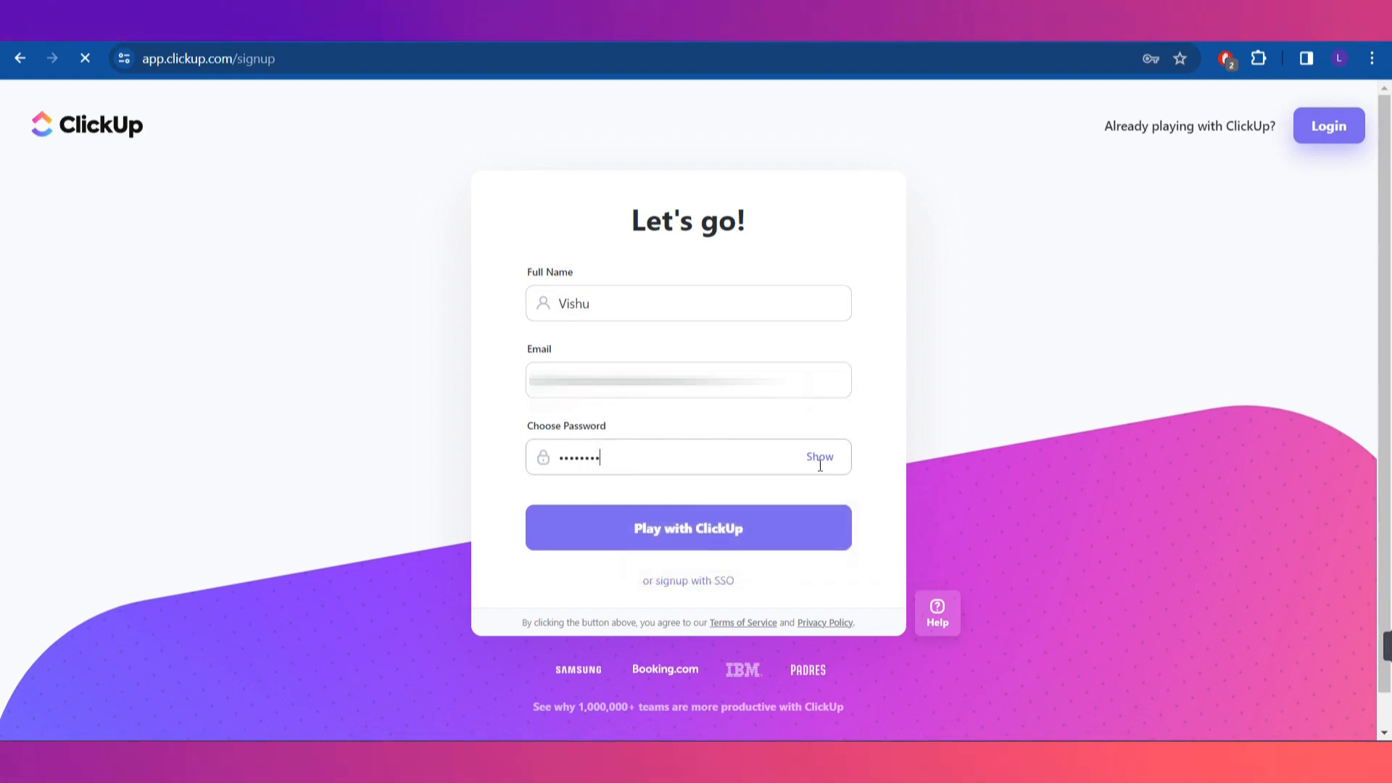
{"action": "left_click", "coordinate": [810, 463]}
{"action": "left_click", "coordinate": [763, 528]}
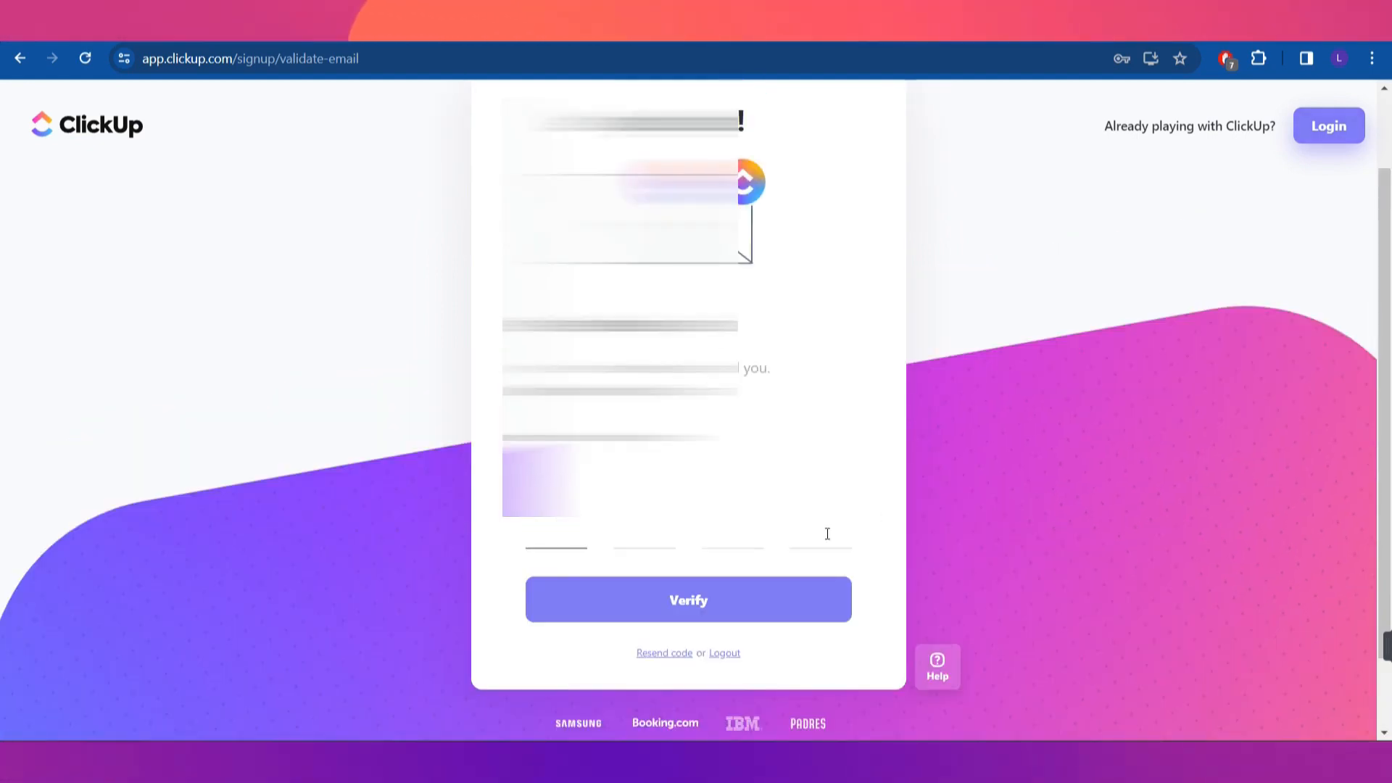
Get the ClickUp verification code from Gmail in a new tab and enter it on the confirmation page
{"action": "scroll", "coordinate": [827, 533], "scroll_direction": "down", "scroll_amount": 1}
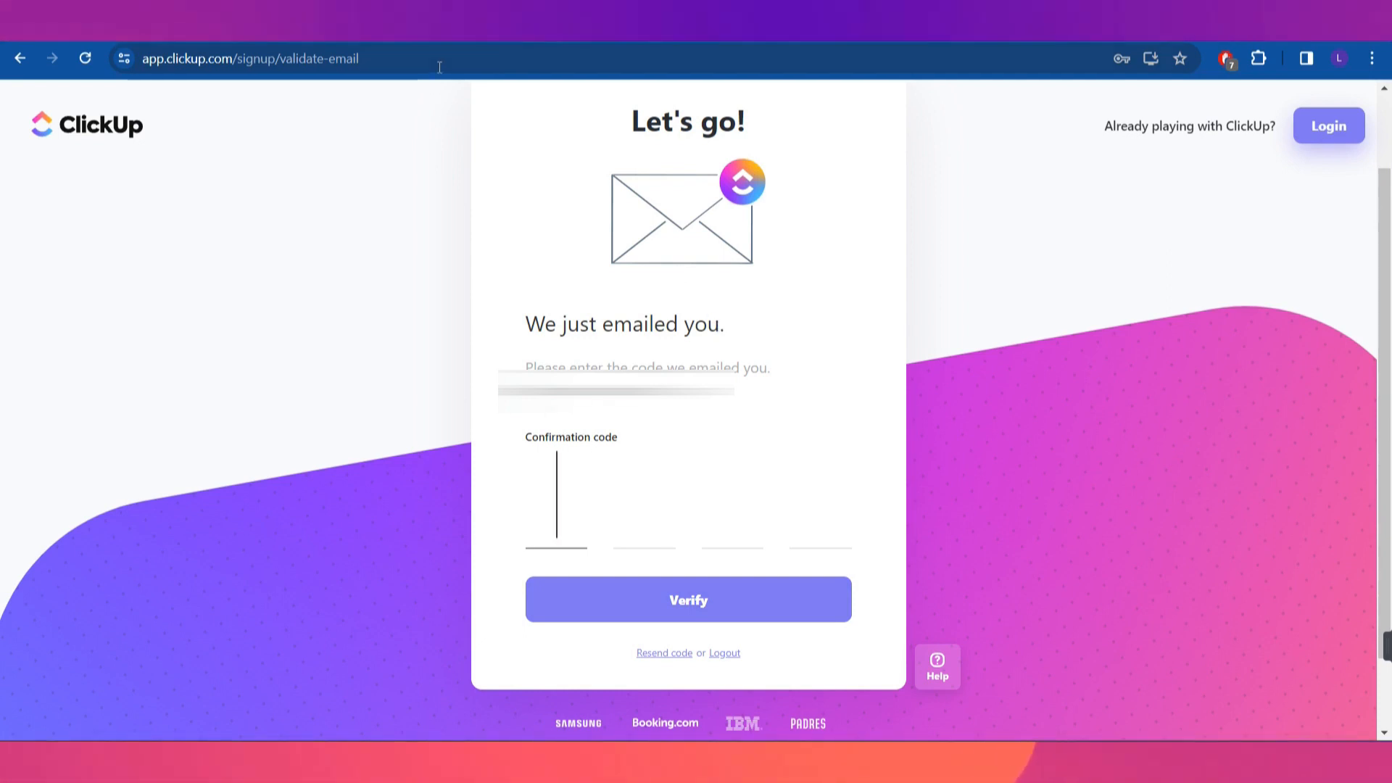
{"action": "key", "text": "ctrl+t"}
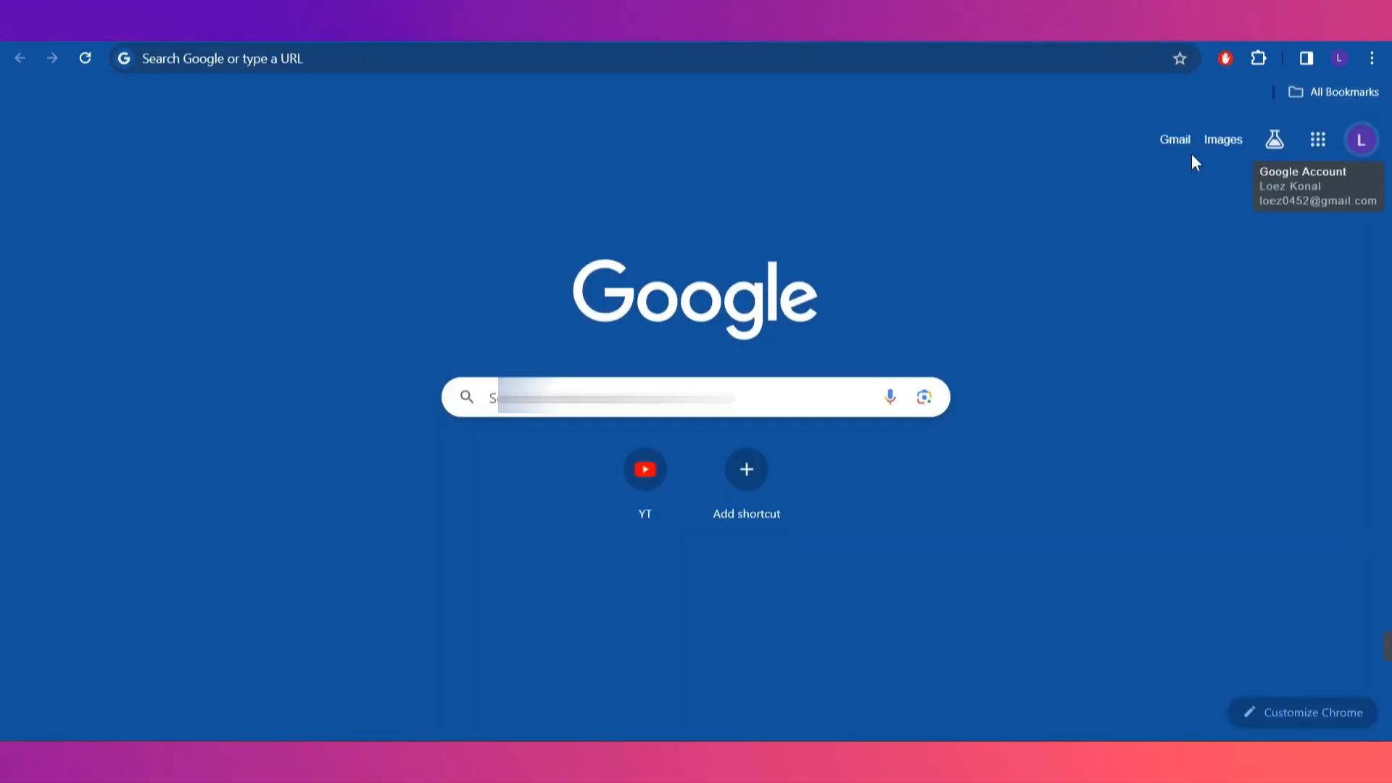
{"action": "left_click", "coordinate": [1176, 140]}
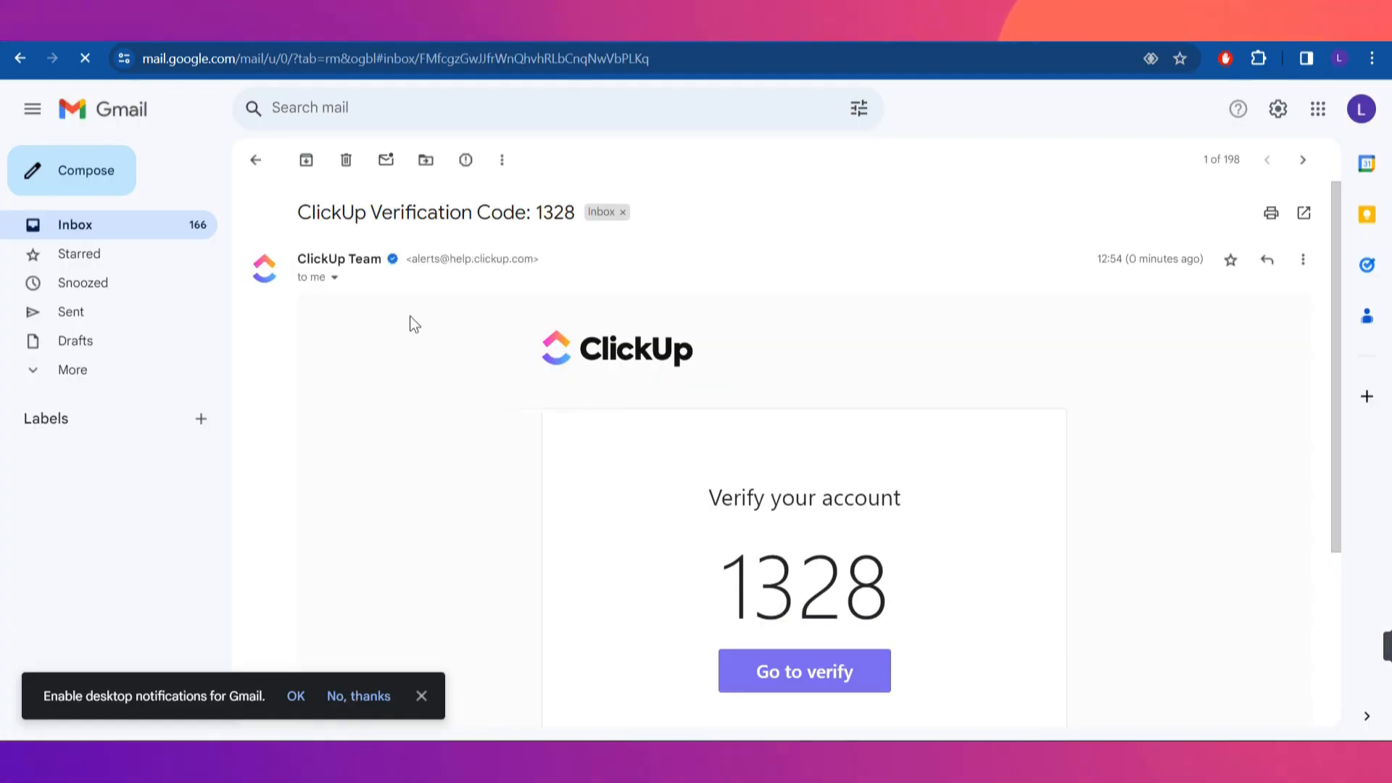
{"action": "key", "text": "ctrl+shift+Tab"}
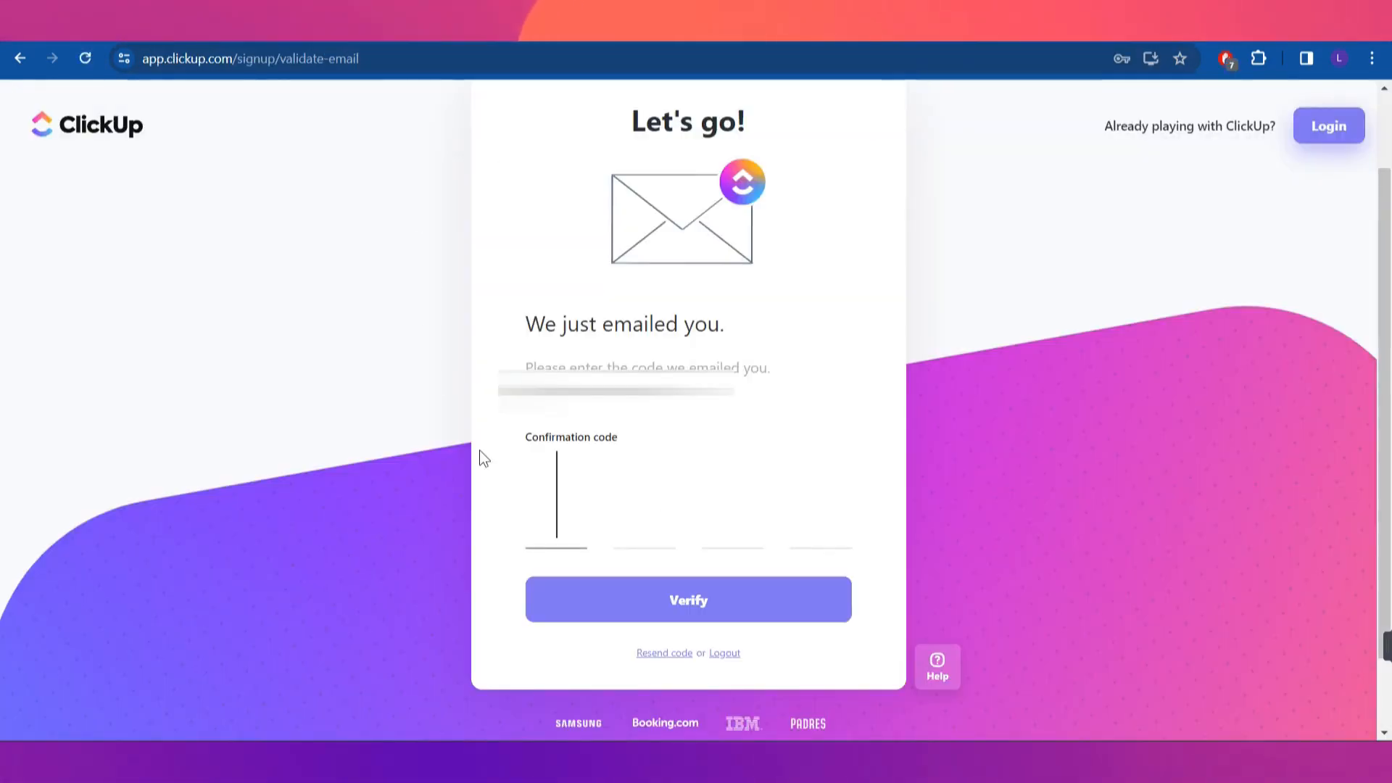
{"action": "left_click", "coordinate": [545, 499]}
{"action": "type", "text": "13"}
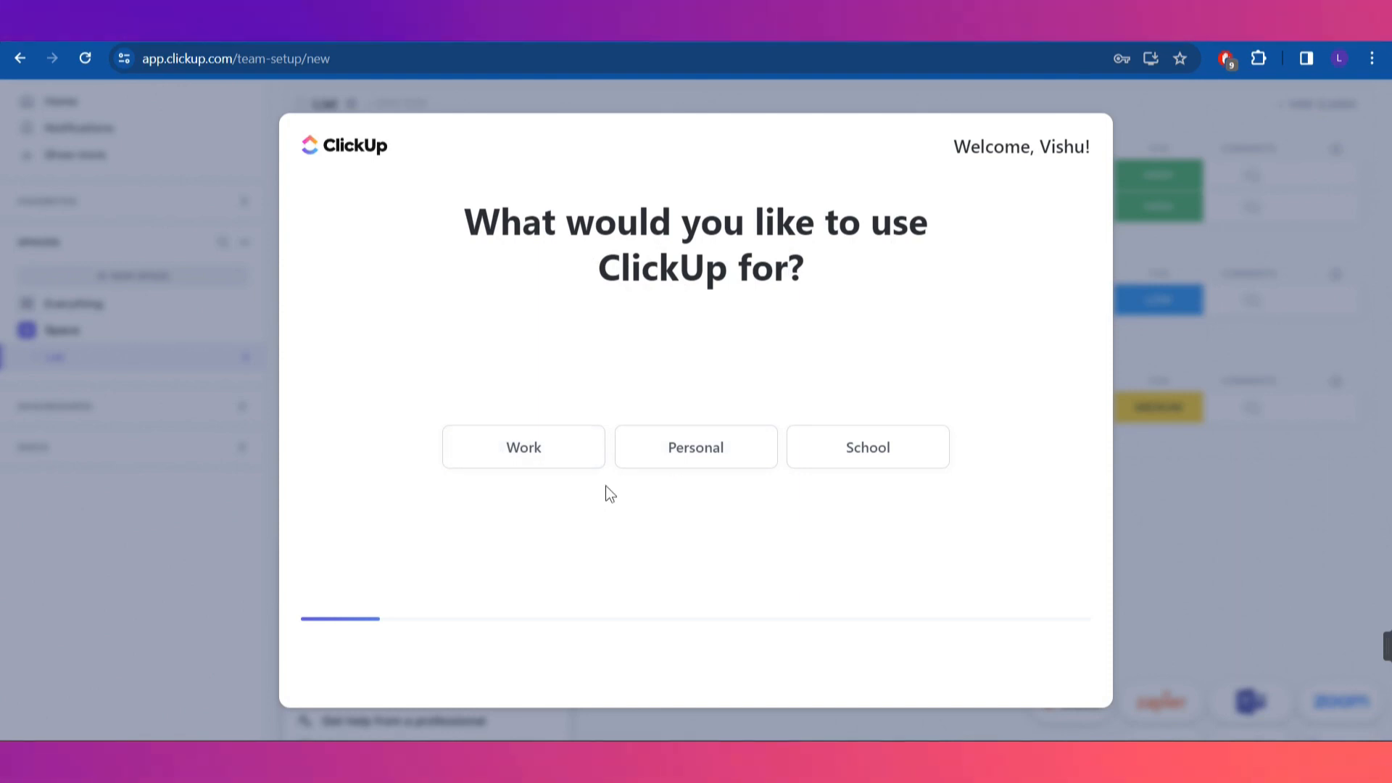
Answer setup as work use, company size 1-10, a team size, and HR & Recruiting, then skip ahead
{"action": "left_click", "coordinate": [542, 466]}
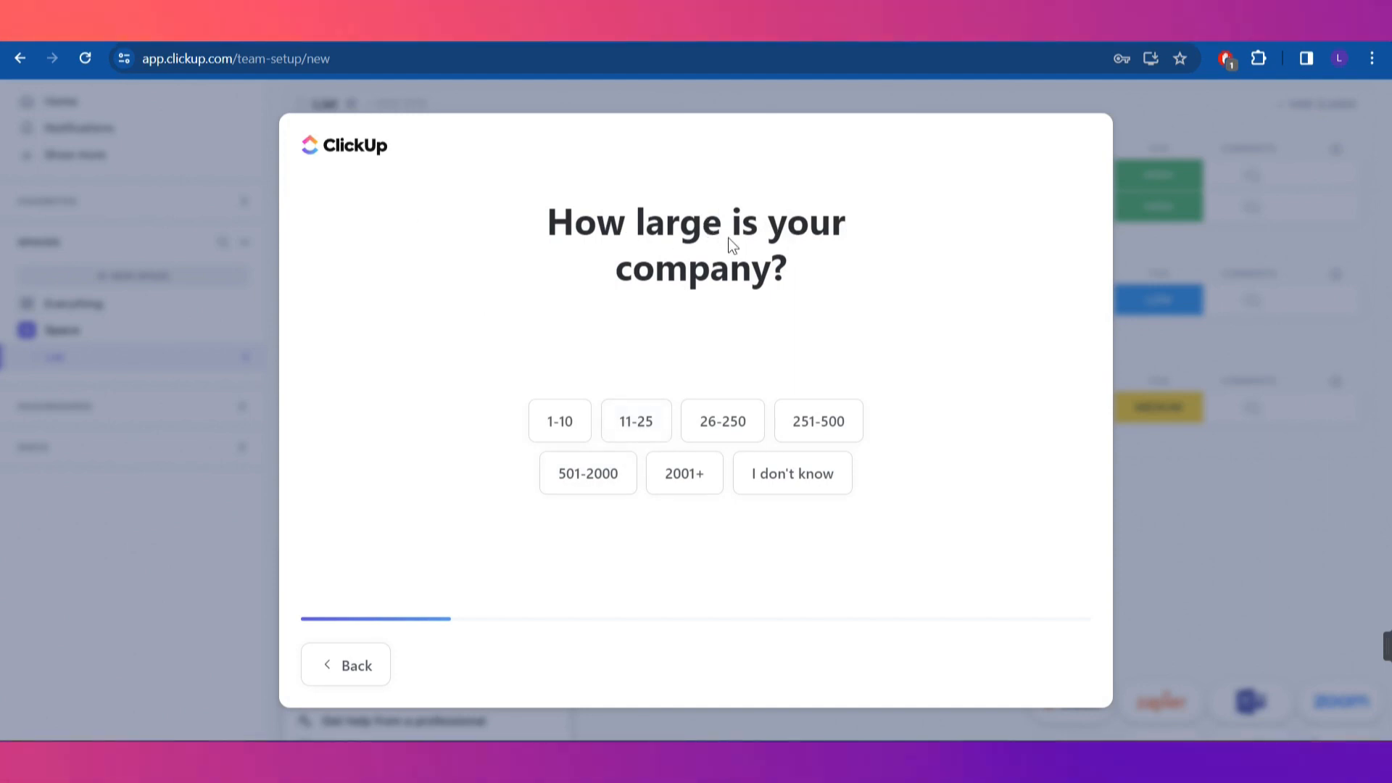
{"action": "left_click", "coordinate": [553, 420]}
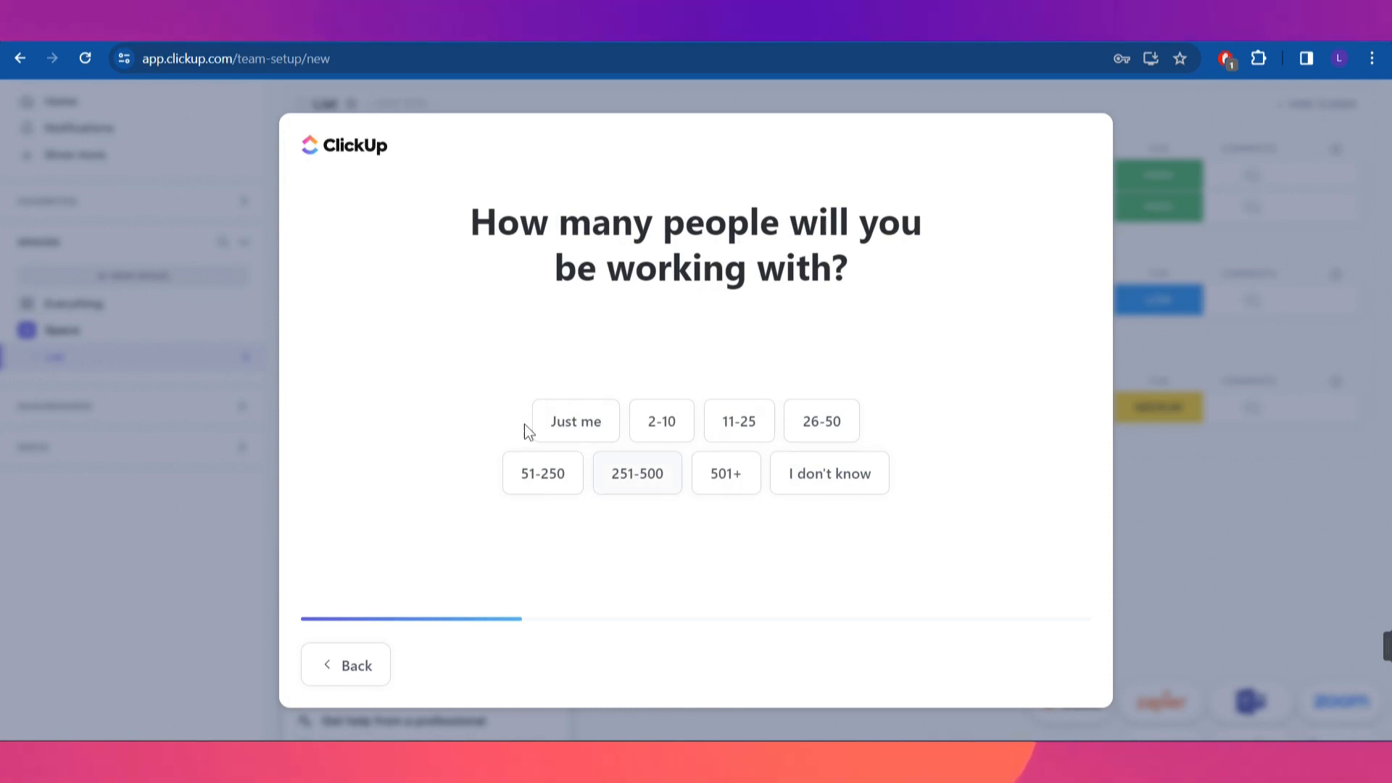
{"action": "left_click", "coordinate": [569, 418]}
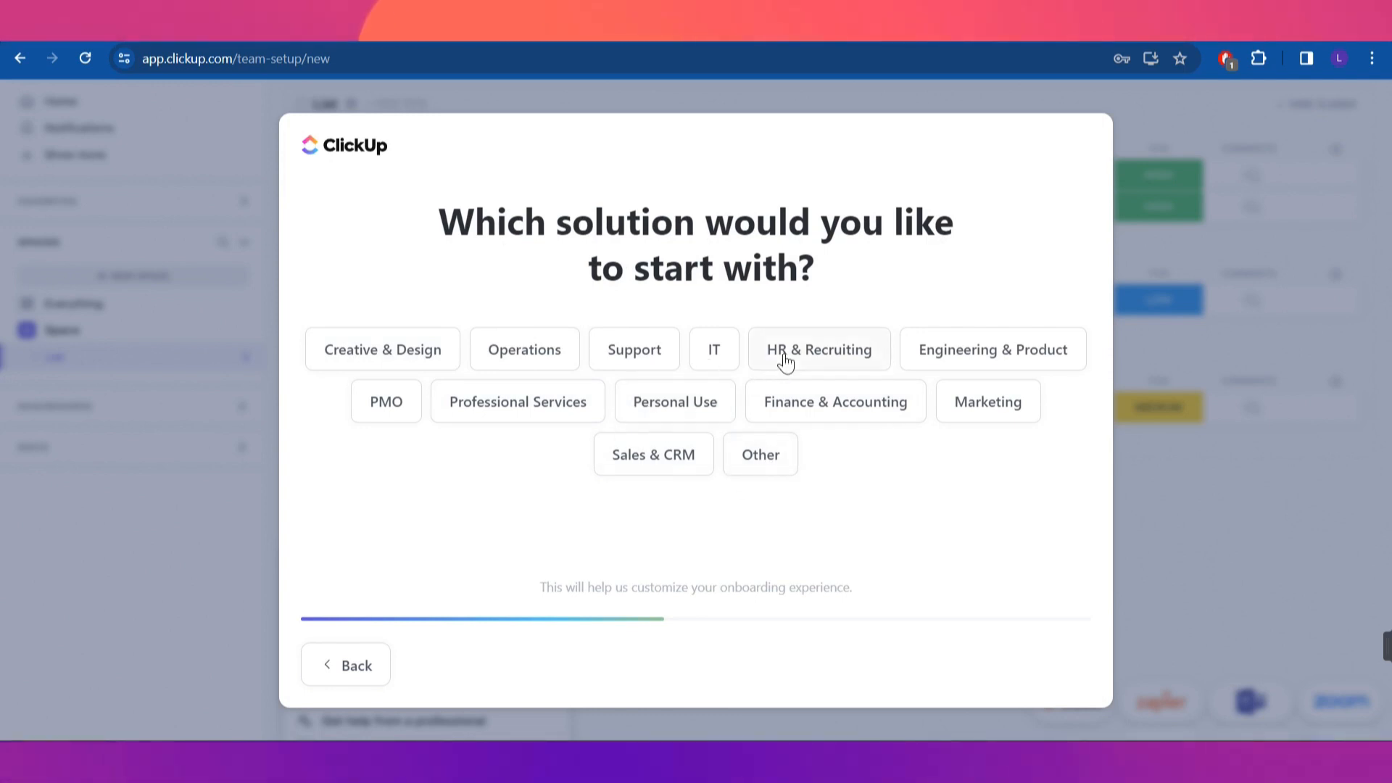
{"action": "left_click", "coordinate": [1035, 420]}
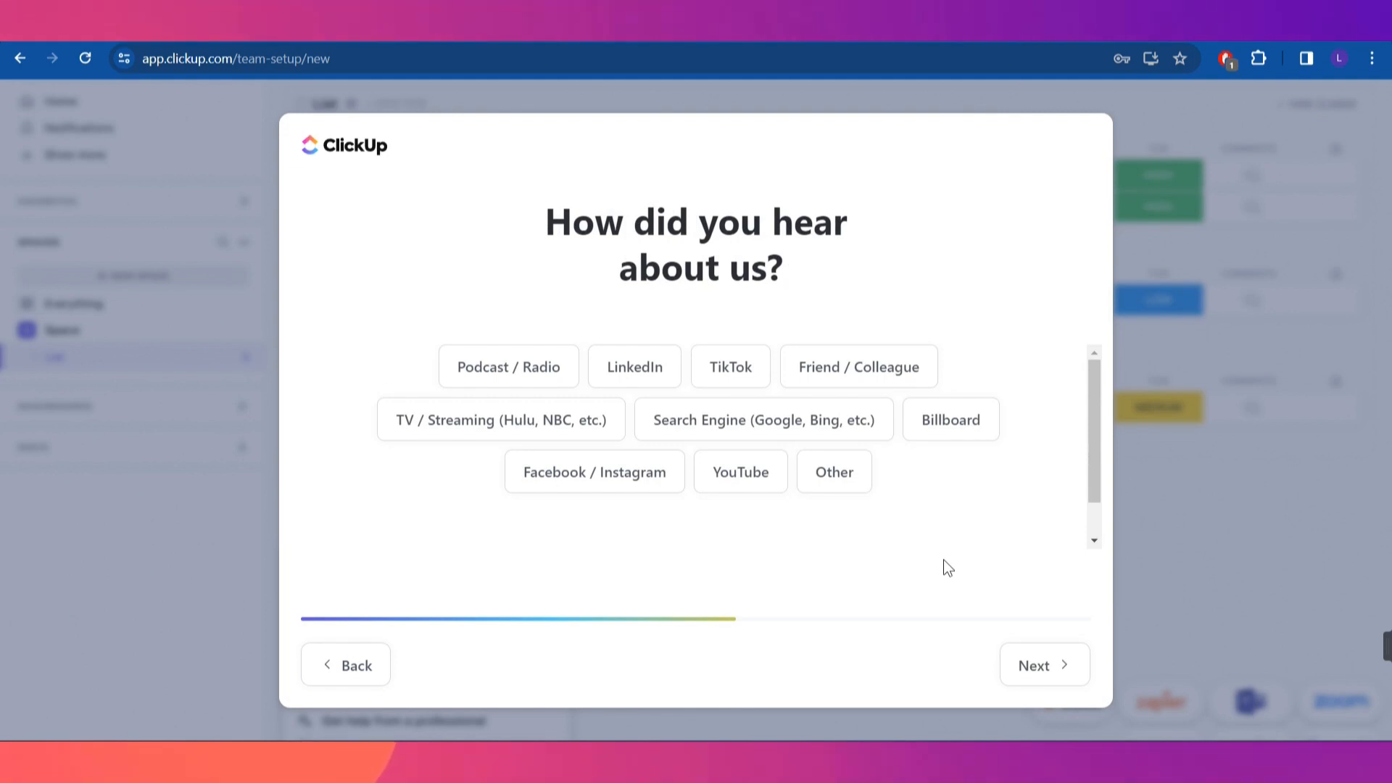
{"action": "left_click", "coordinate": [661, 482]}
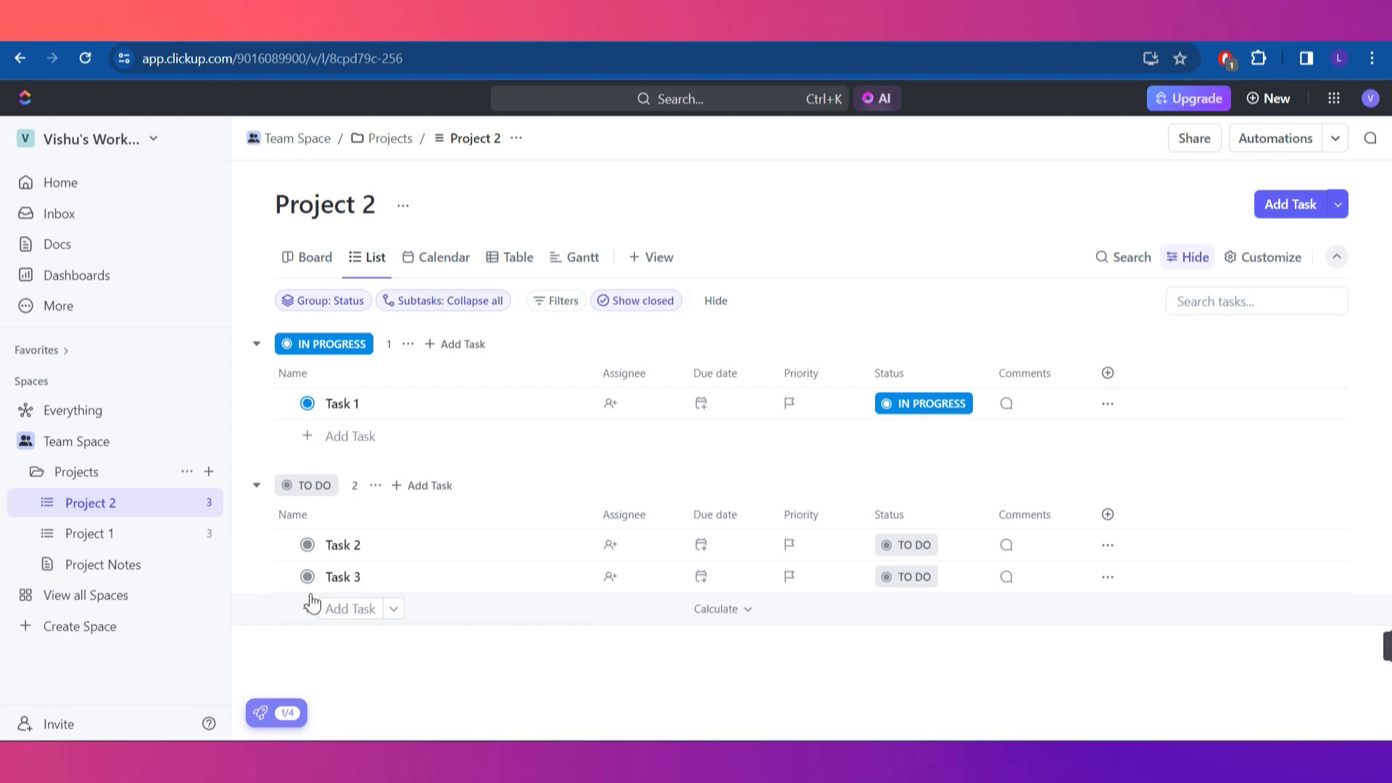
Start a task in TO DO, then choose New Workspace from the workspace menu
{"action": "left_click", "coordinate": [310, 608]}
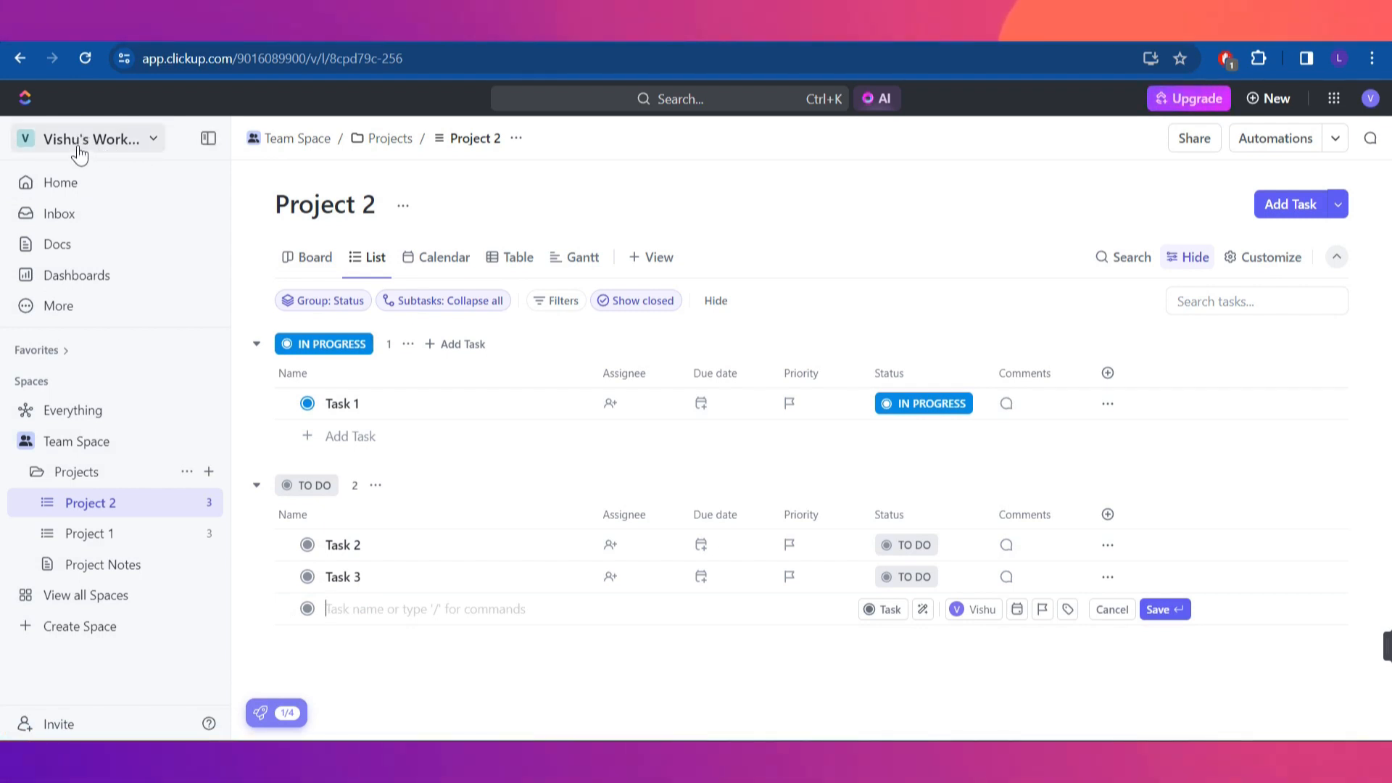
{"action": "left_click", "coordinate": [105, 142]}
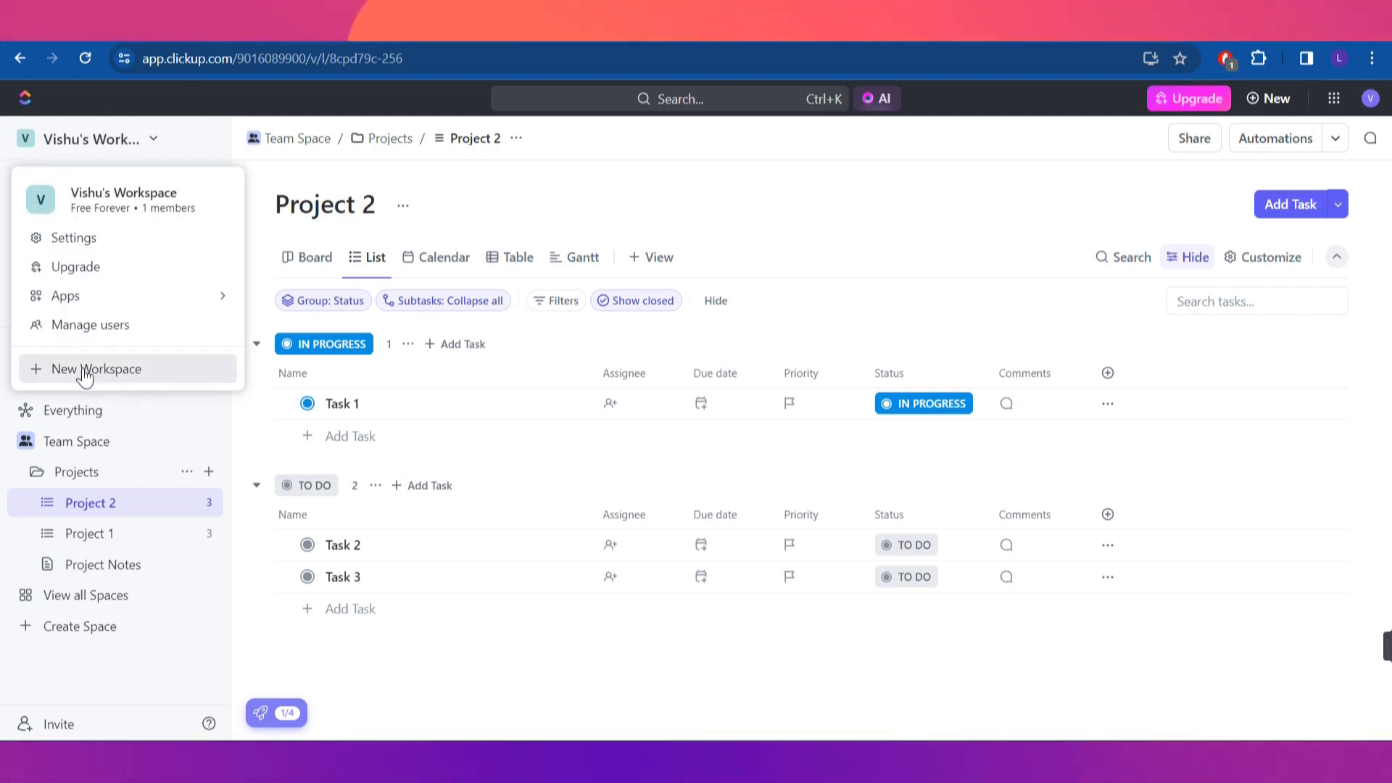
{"action": "left_click", "coordinate": [134, 378]}
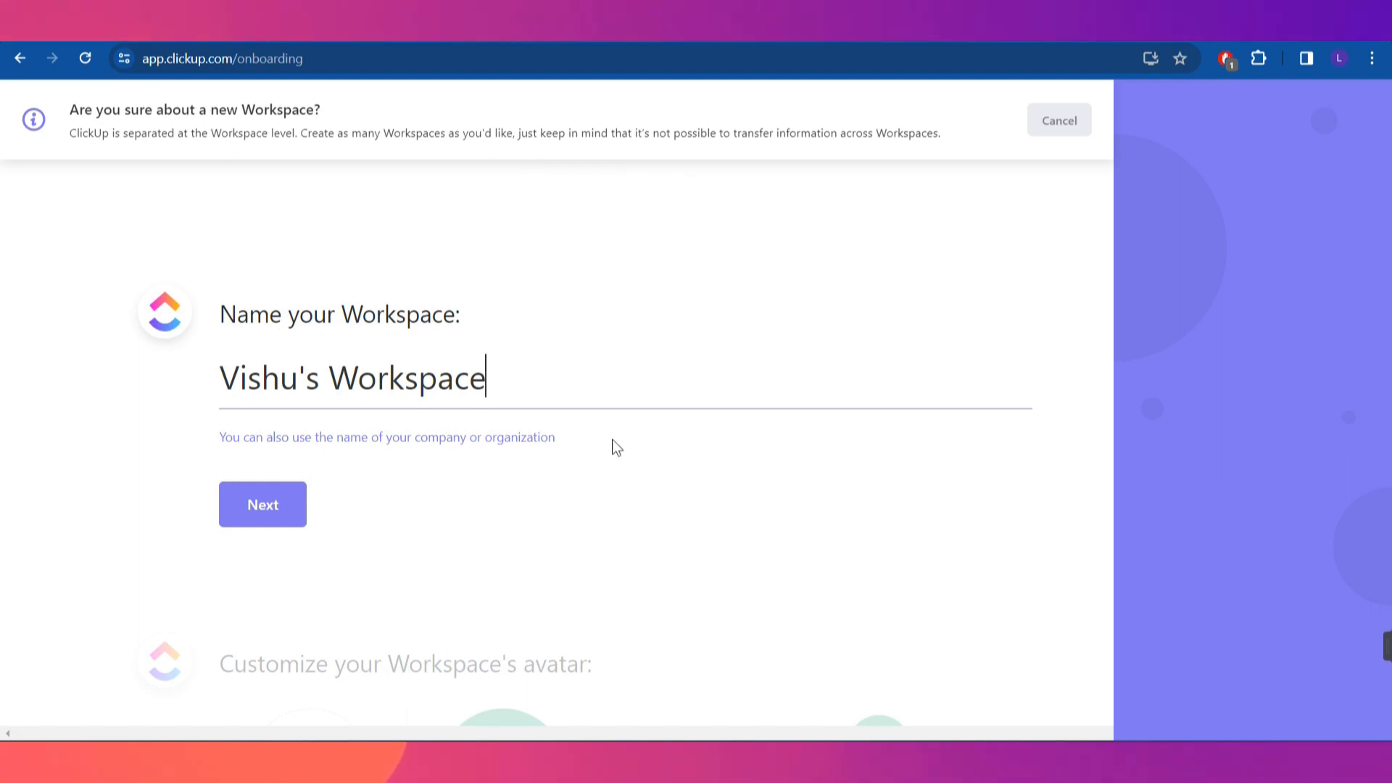
Replace the default workspace name with 'Smma Agency' and submit it
{"action": "scroll", "coordinate": [615, 441], "scroll_direction": "down", "scroll_amount": 1}
{"action": "scroll", "coordinate": [615, 441], "scroll_direction": "up", "scroll_amount": 1}
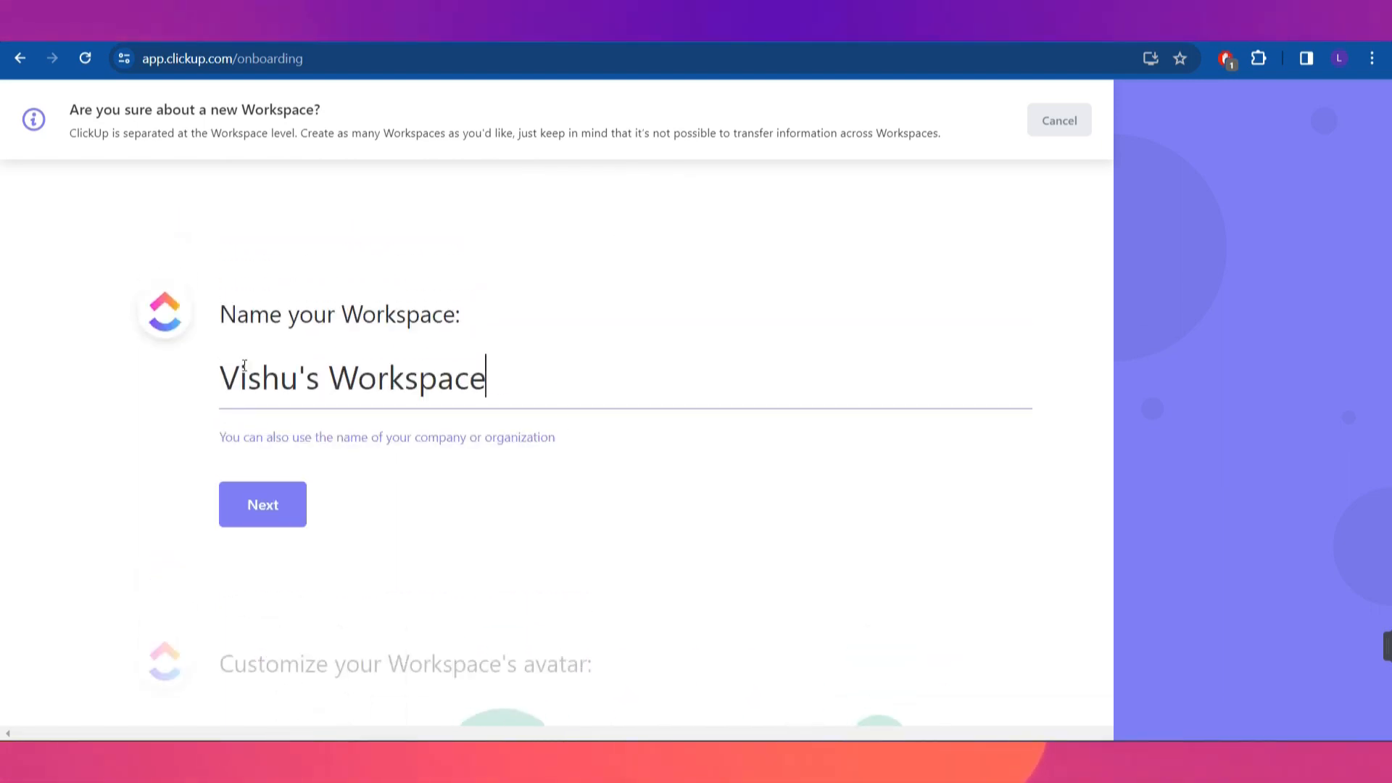
{"action": "left_click_drag", "start_coordinate": [219, 375], "coordinate": [488, 390]}
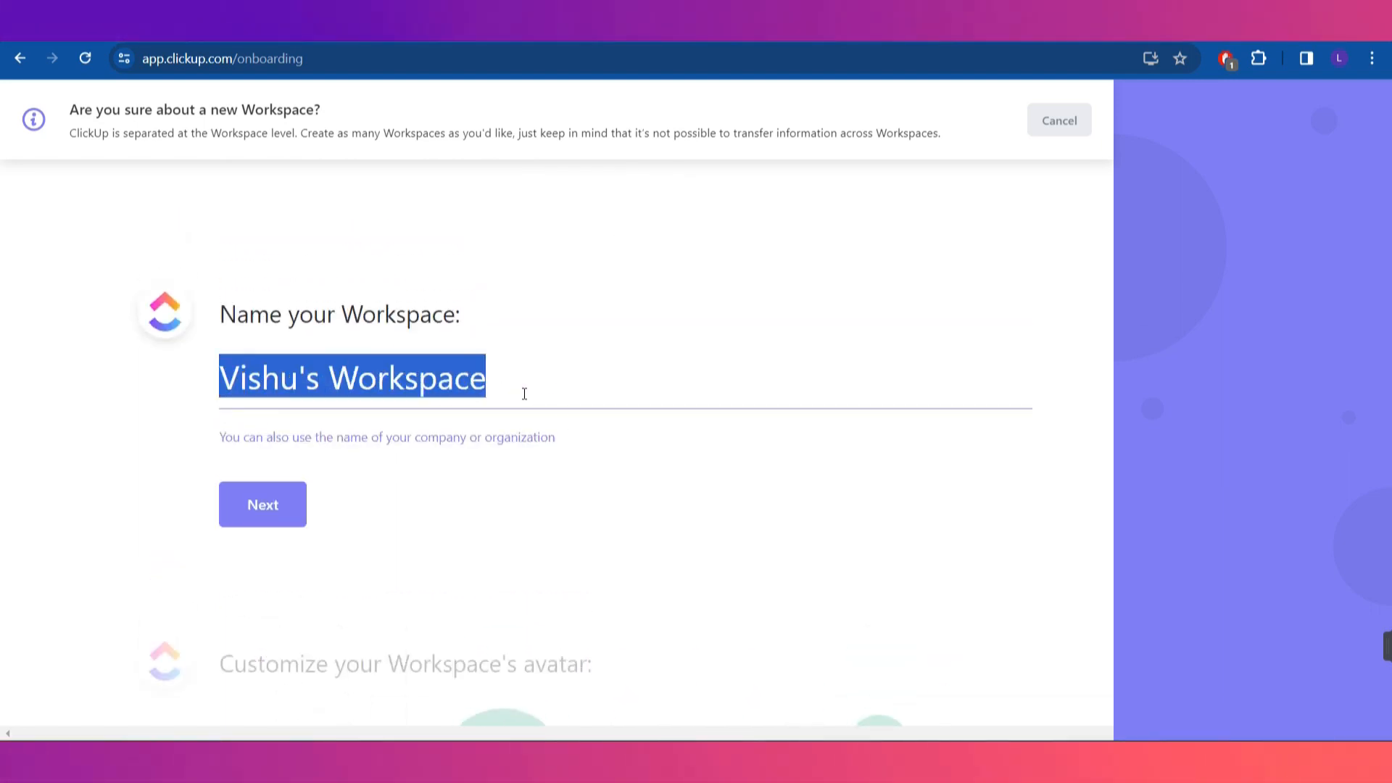
{"action": "key", "text": "BackSpace"}
{"action": "type", "text": "S"}
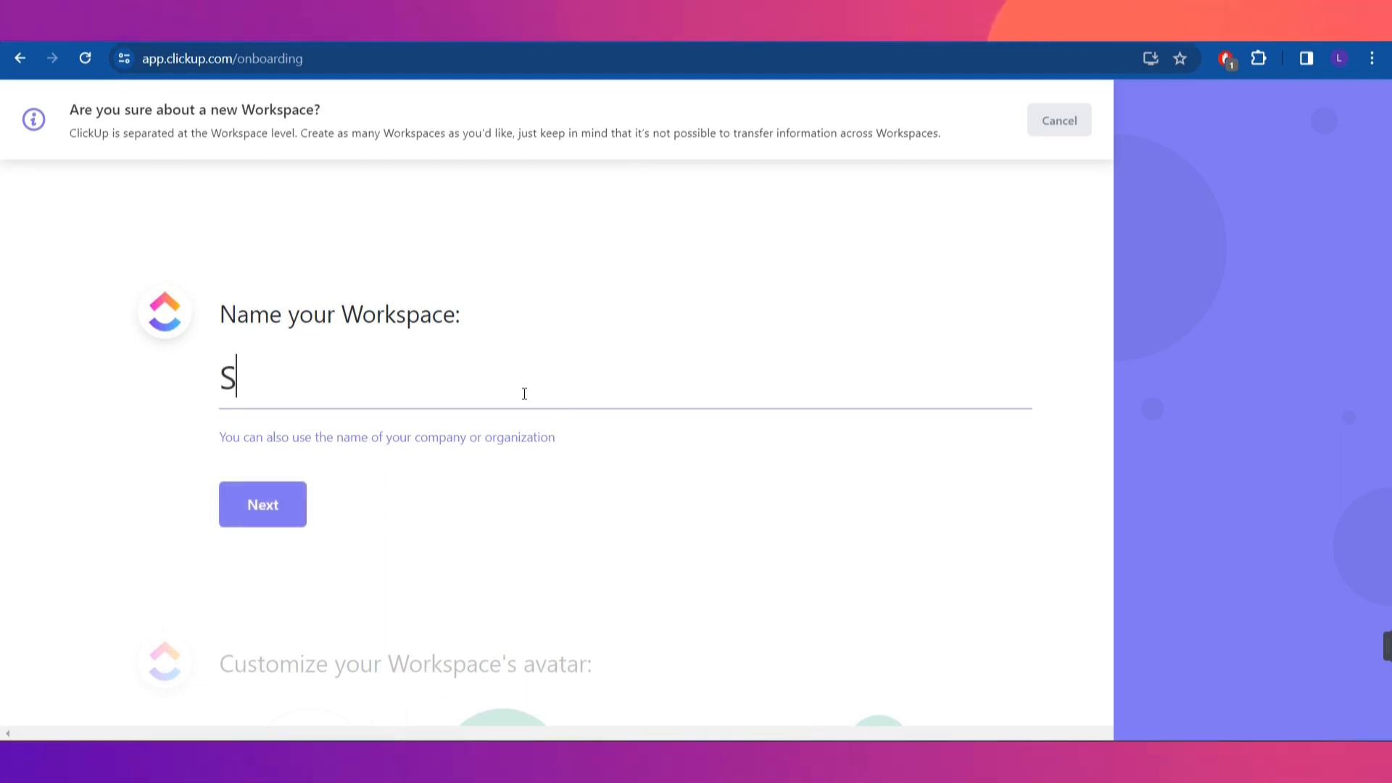
{"action": "type", "text": "mma A"}
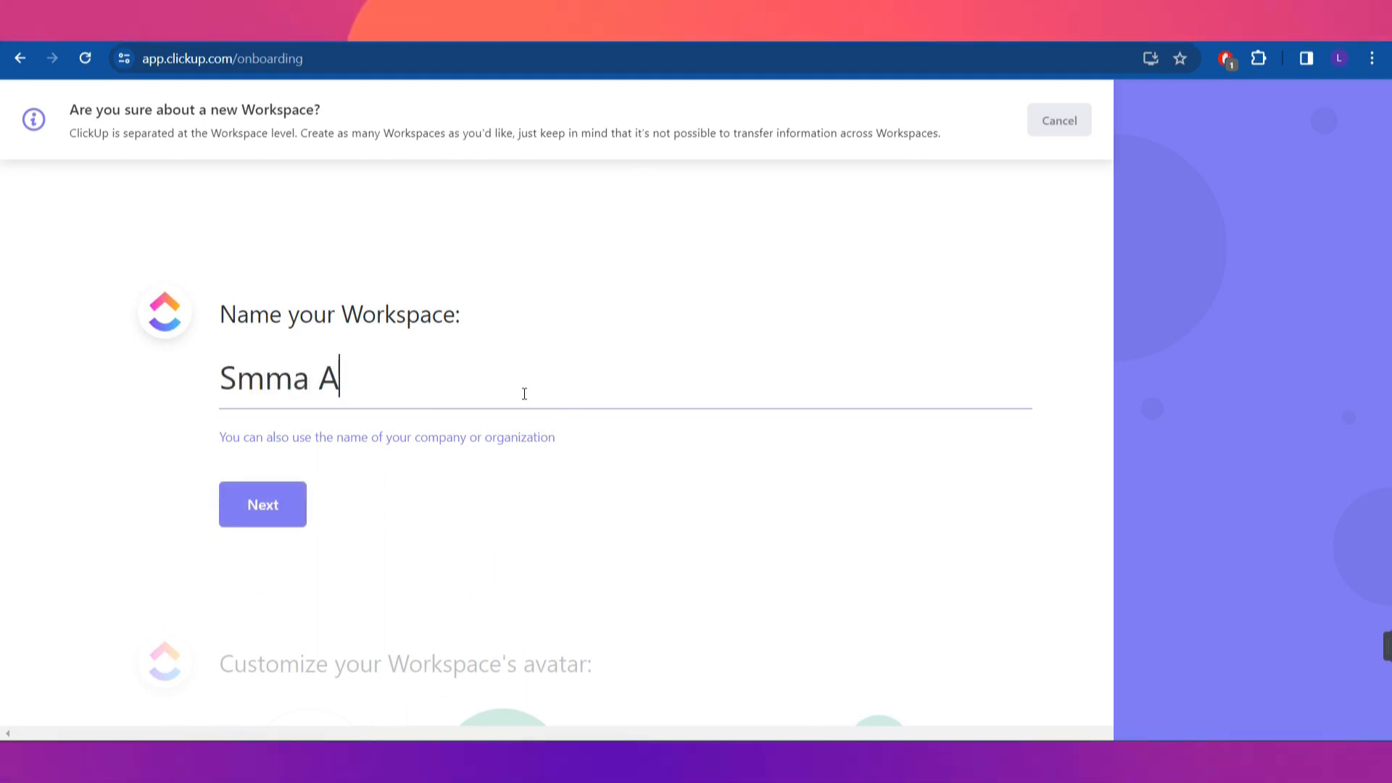
{"action": "type", "text": "gency"}
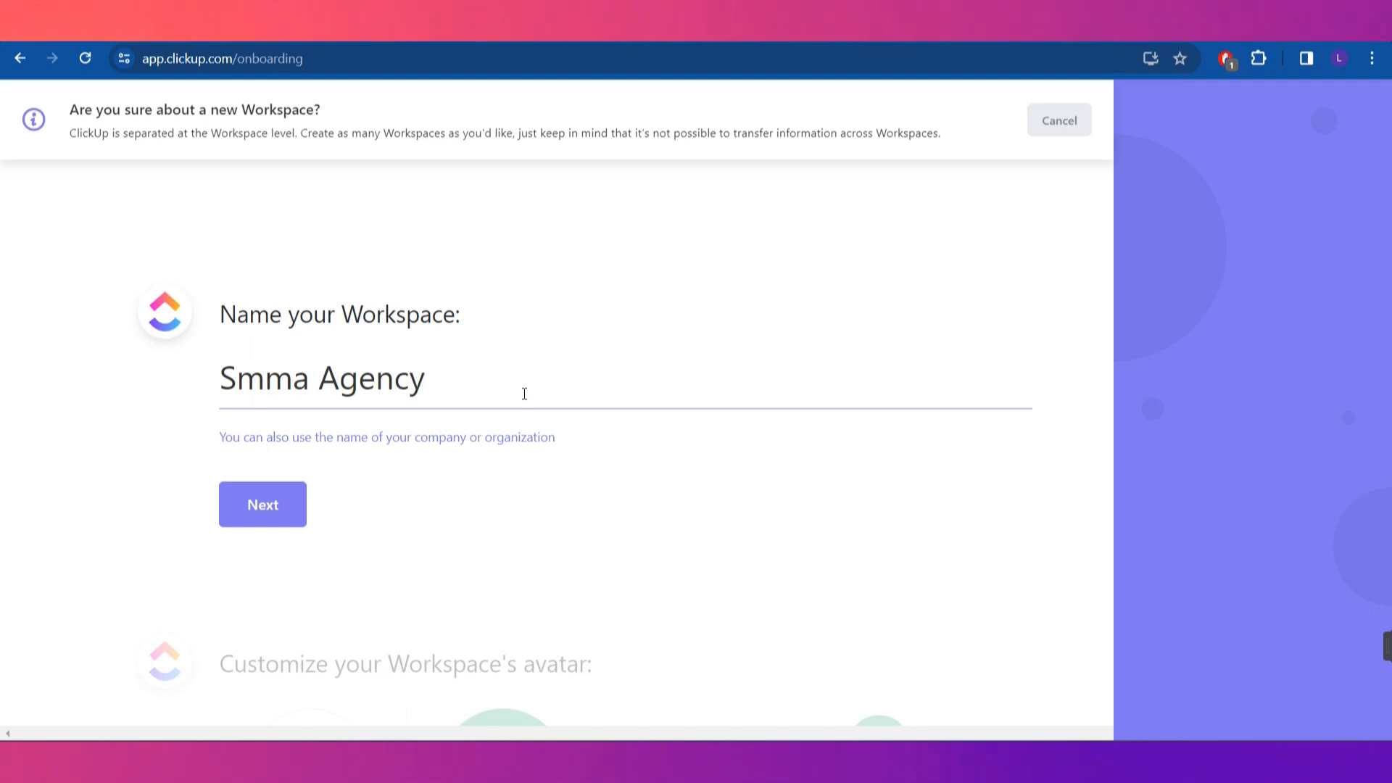
{"action": "key", "text": "Return"}
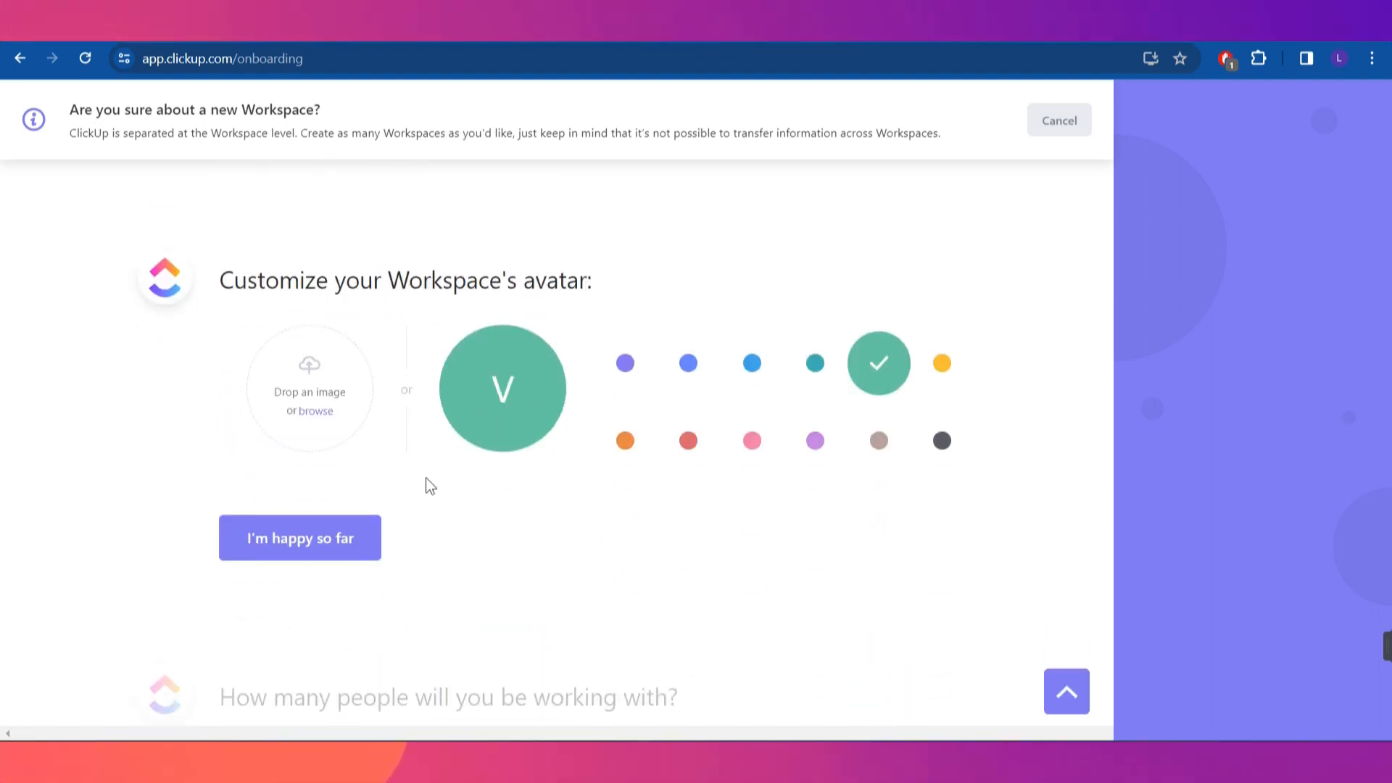
Try red, taupe and purple avatar colours, settle on orange, and accept the customization
{"action": "left_click_drag", "start_coordinate": [219, 284], "coordinate": [620, 282]}
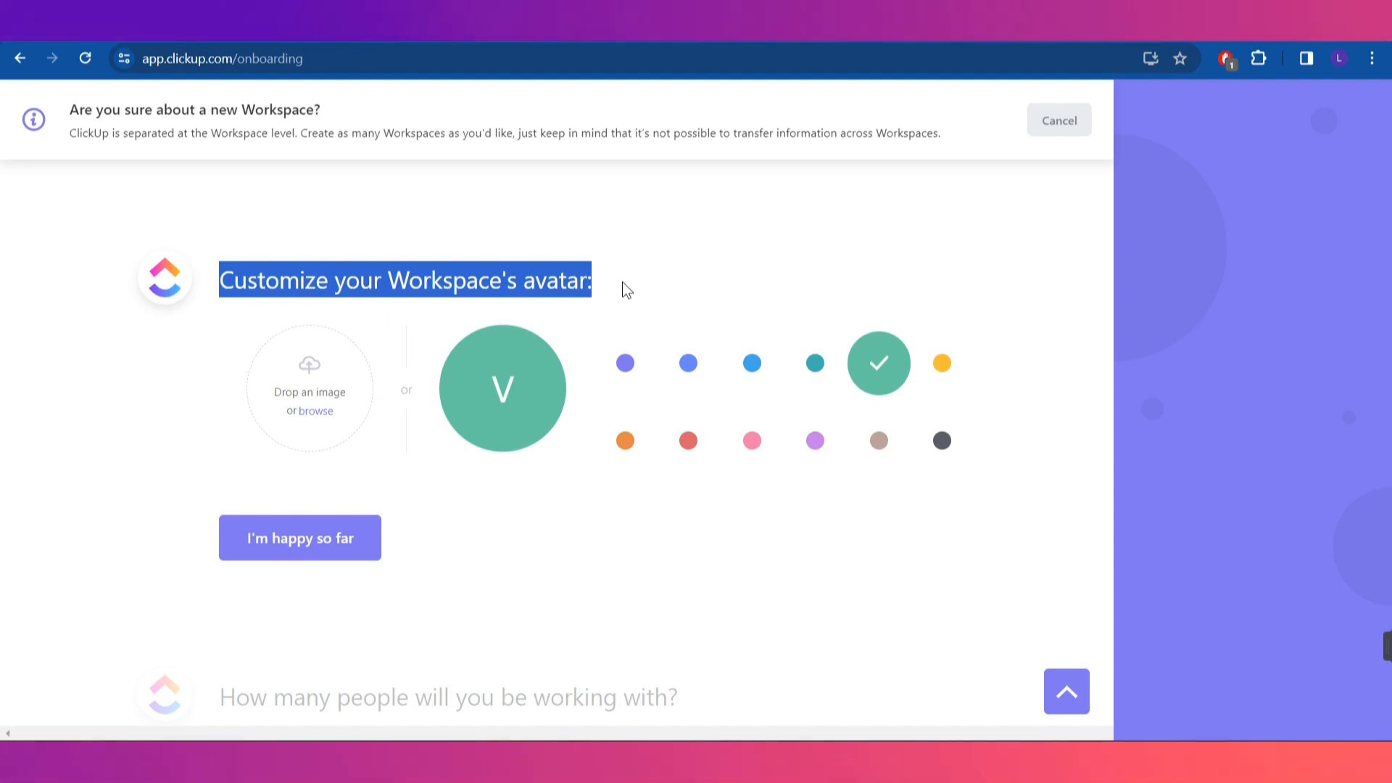
{"action": "left_click", "coordinate": [679, 279]}
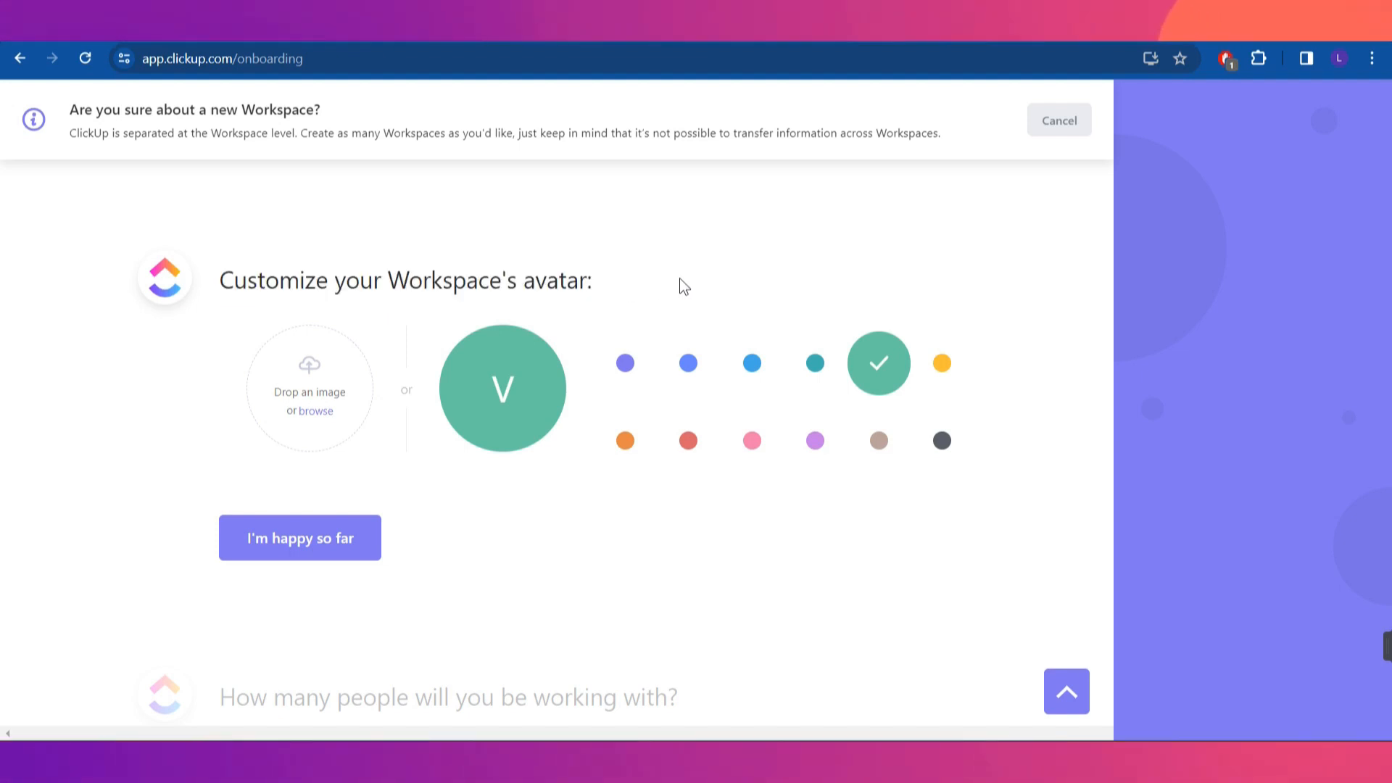
{"action": "left_click", "coordinate": [688, 440]}
{"action": "left_click", "coordinate": [878, 440]}
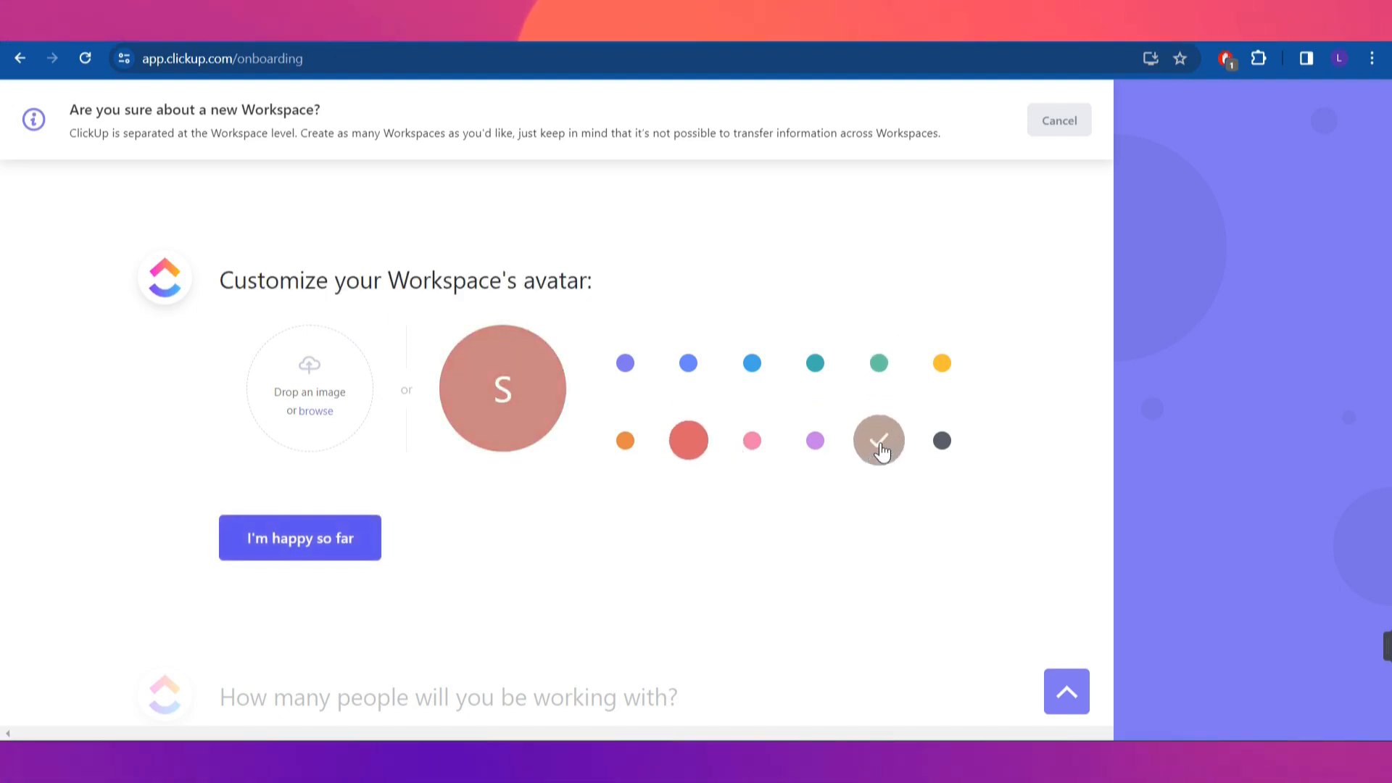
{"action": "left_click", "coordinate": [625, 362]}
{"action": "left_click", "coordinate": [625, 442]}
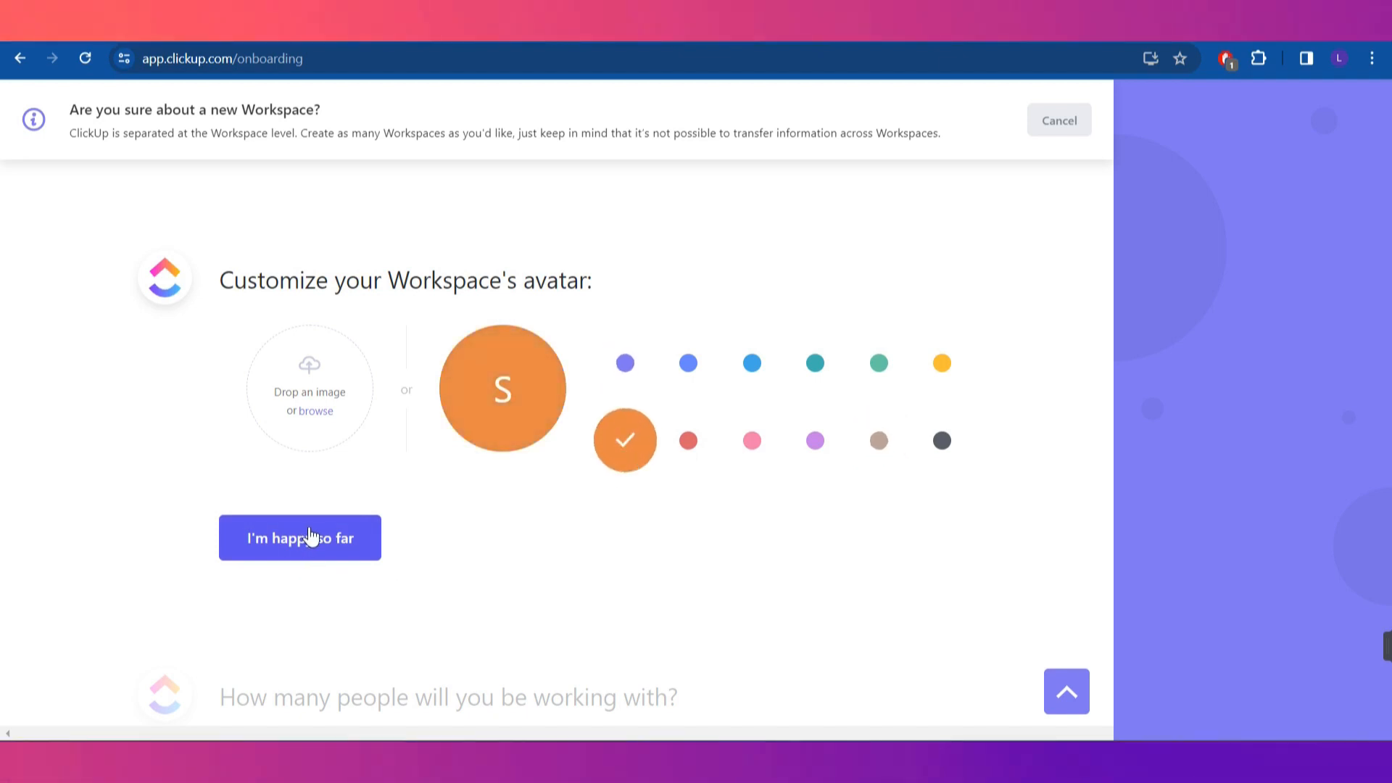
{"action": "left_click", "coordinate": [310, 536]}
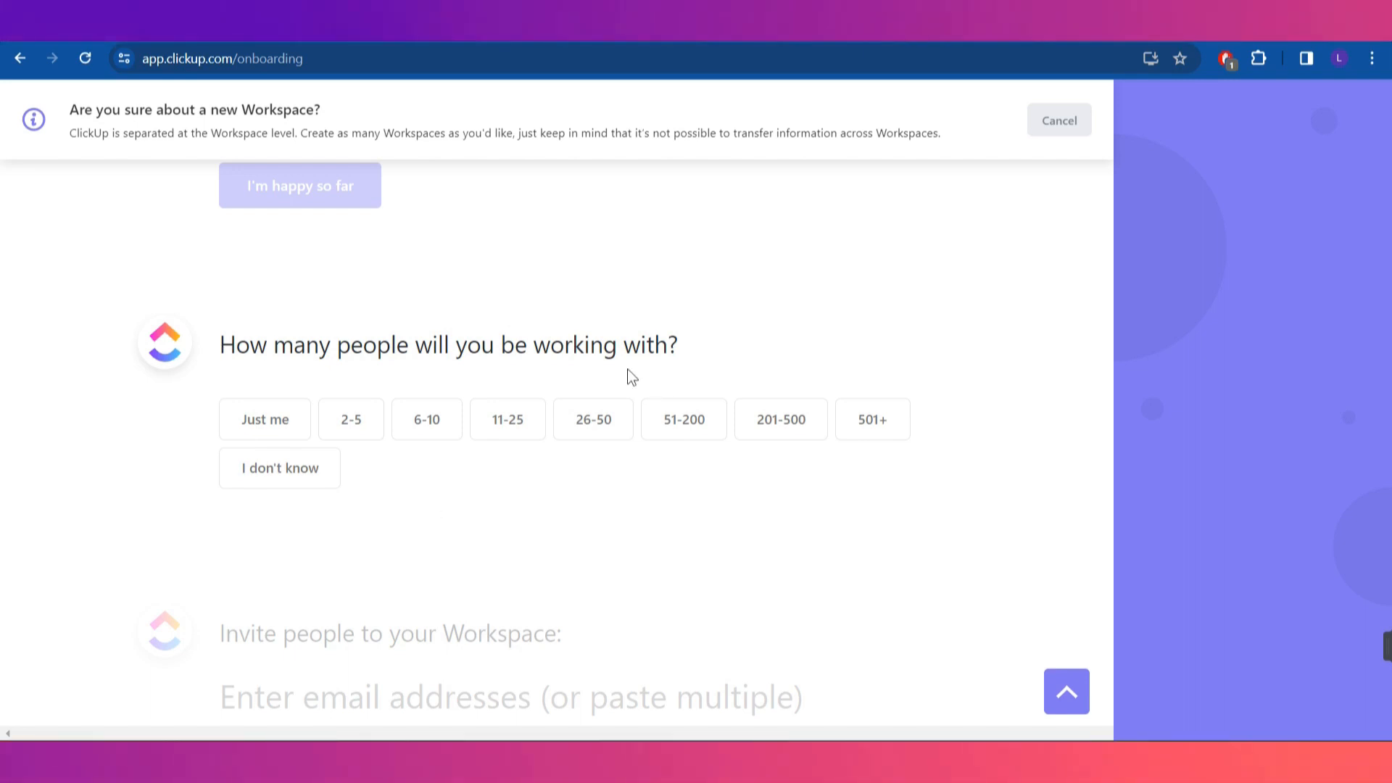
Choose a 2-5 team size and decline connecting apps and importing project-management tools
{"action": "left_click", "coordinate": [350, 426]}
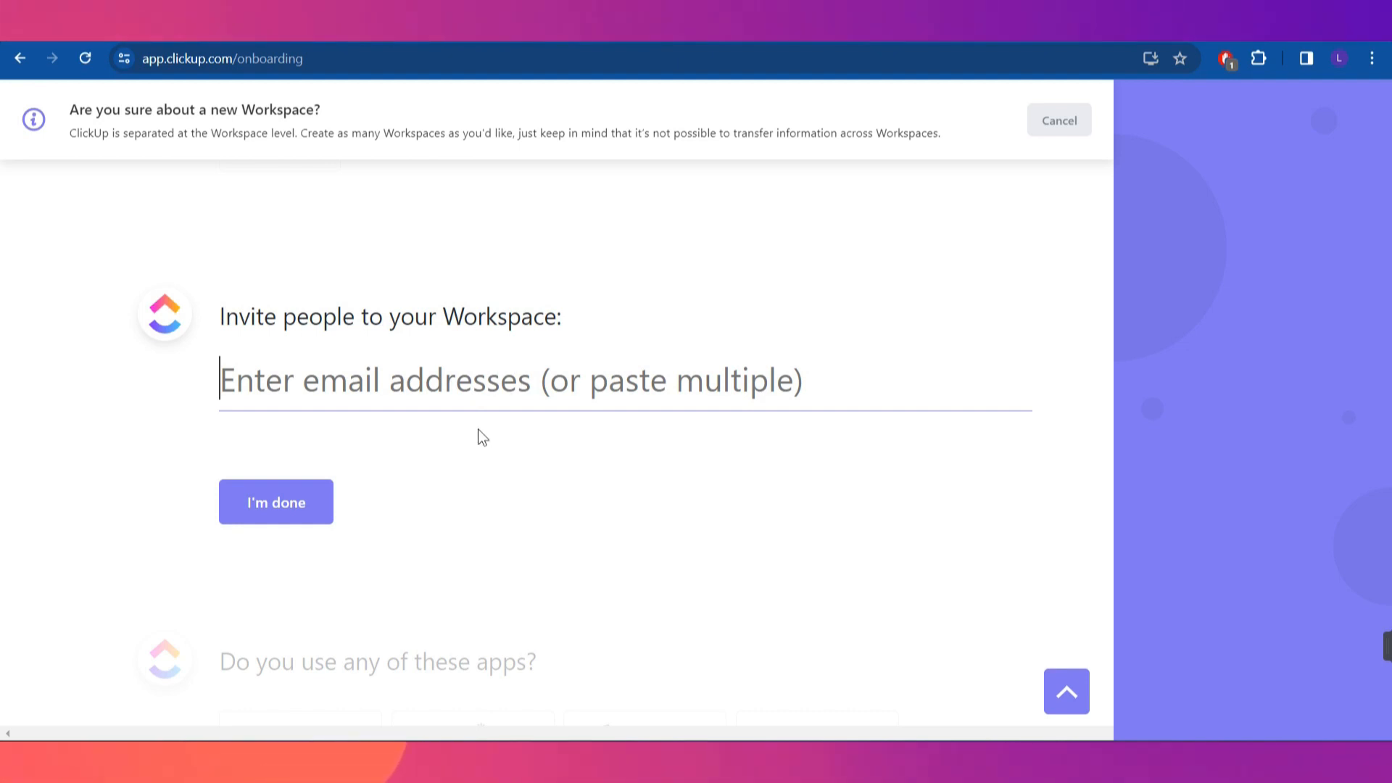
{"action": "scroll", "coordinate": [348, 504], "scroll_direction": "up", "scroll_amount": 2}
{"action": "scroll", "coordinate": [346, 500], "scroll_direction": "down", "scroll_amount": 2}
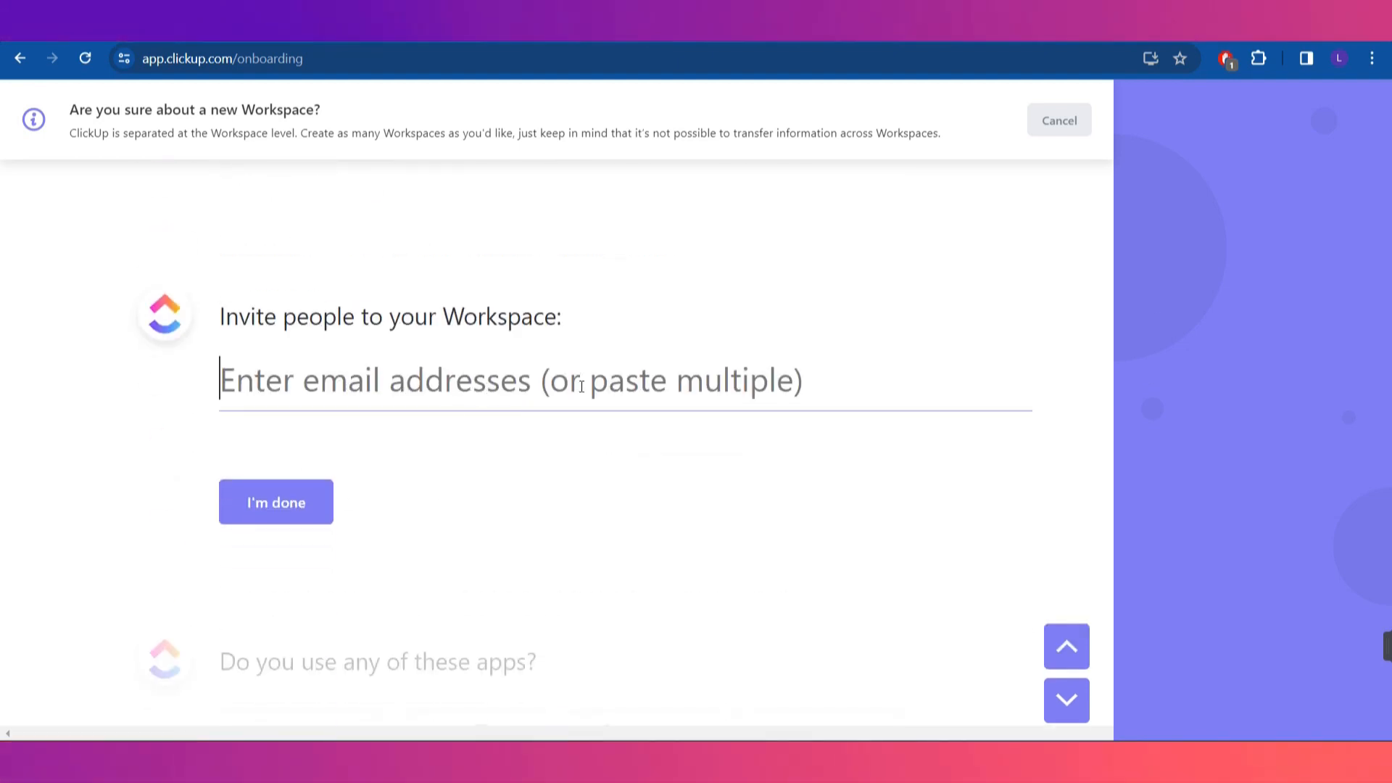
{"action": "scroll", "coordinate": [529, 554], "scroll_direction": "down", "scroll_amount": 2}
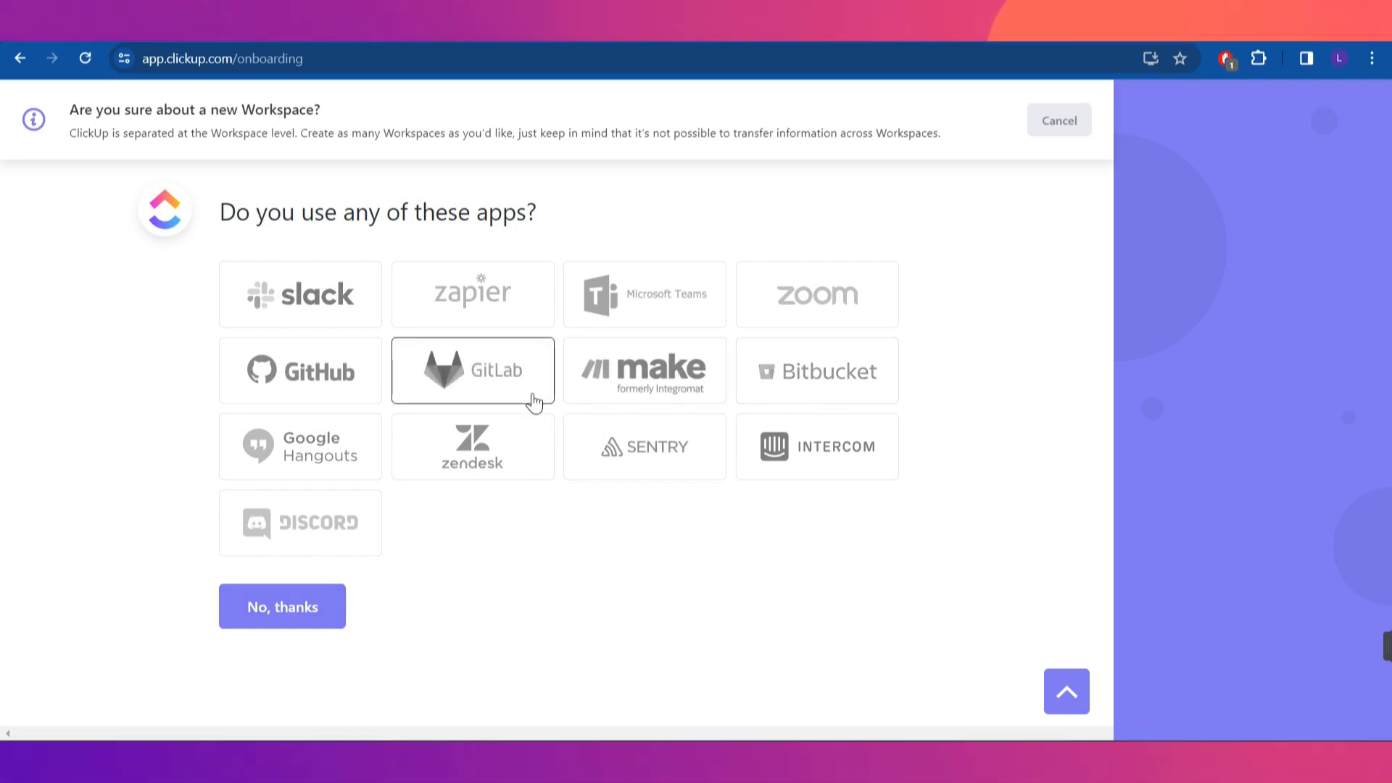
{"action": "left_click", "coordinate": [303, 620]}
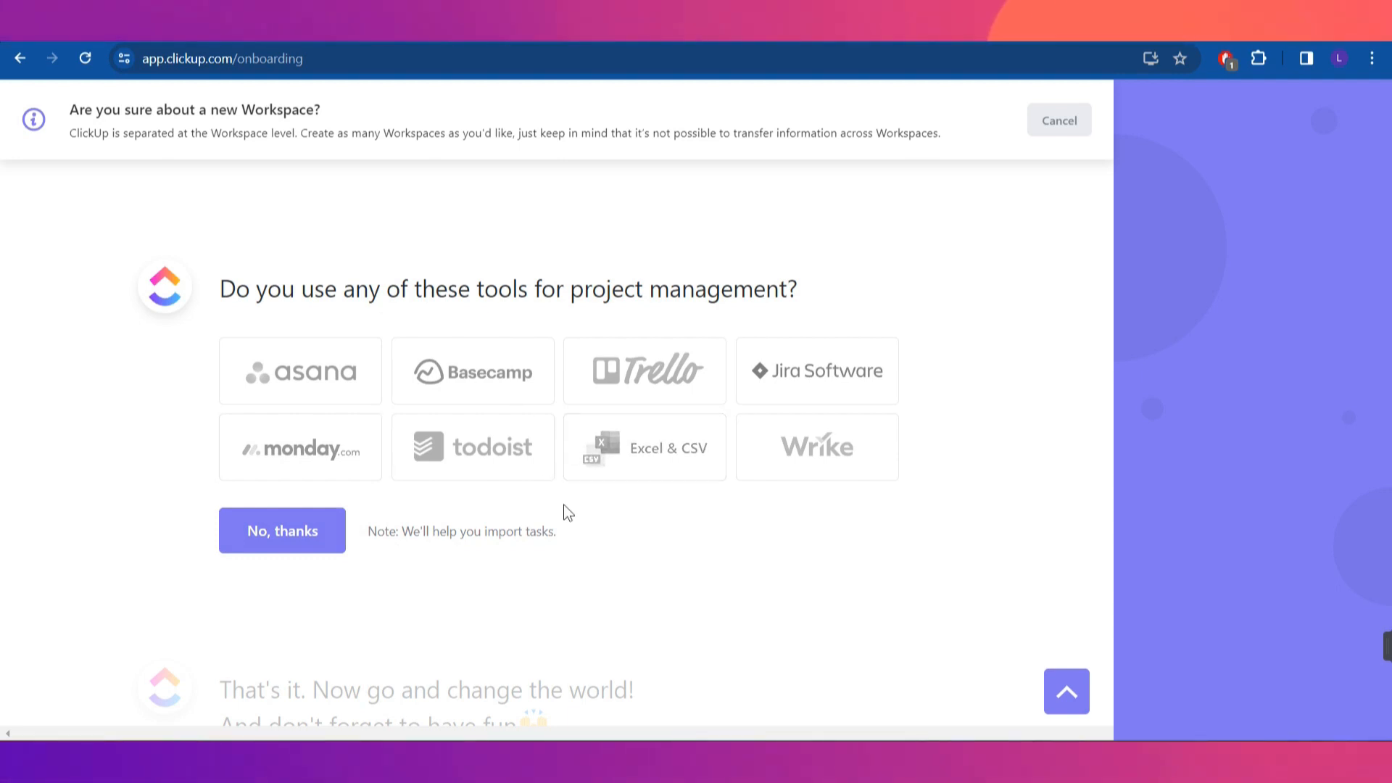
{"action": "scroll", "coordinate": [564, 503], "scroll_direction": "down", "scroll_amount": 3}
{"action": "left_click", "coordinate": [324, 530]}
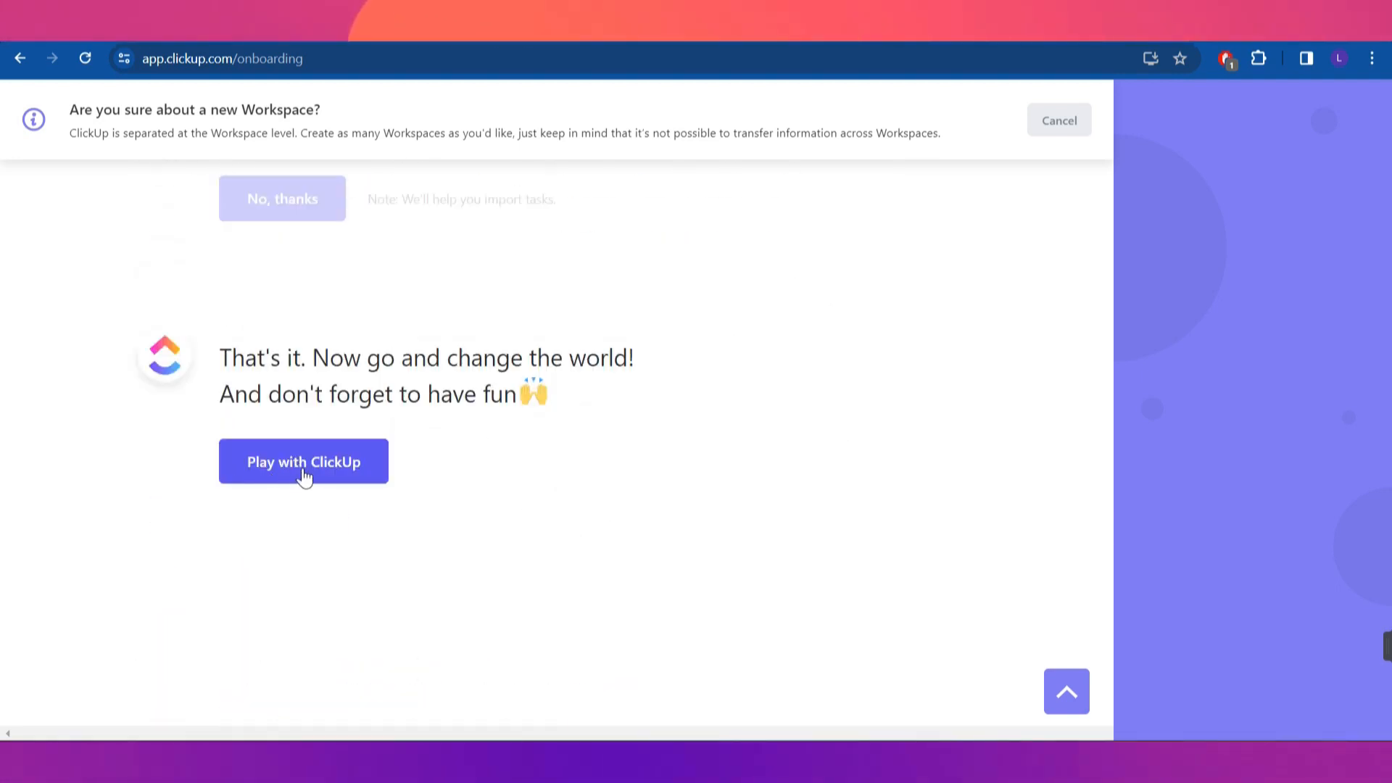
Finish onboarding, view Everything, then return to the empty Space overview
{"action": "left_click", "coordinate": [369, 480]}
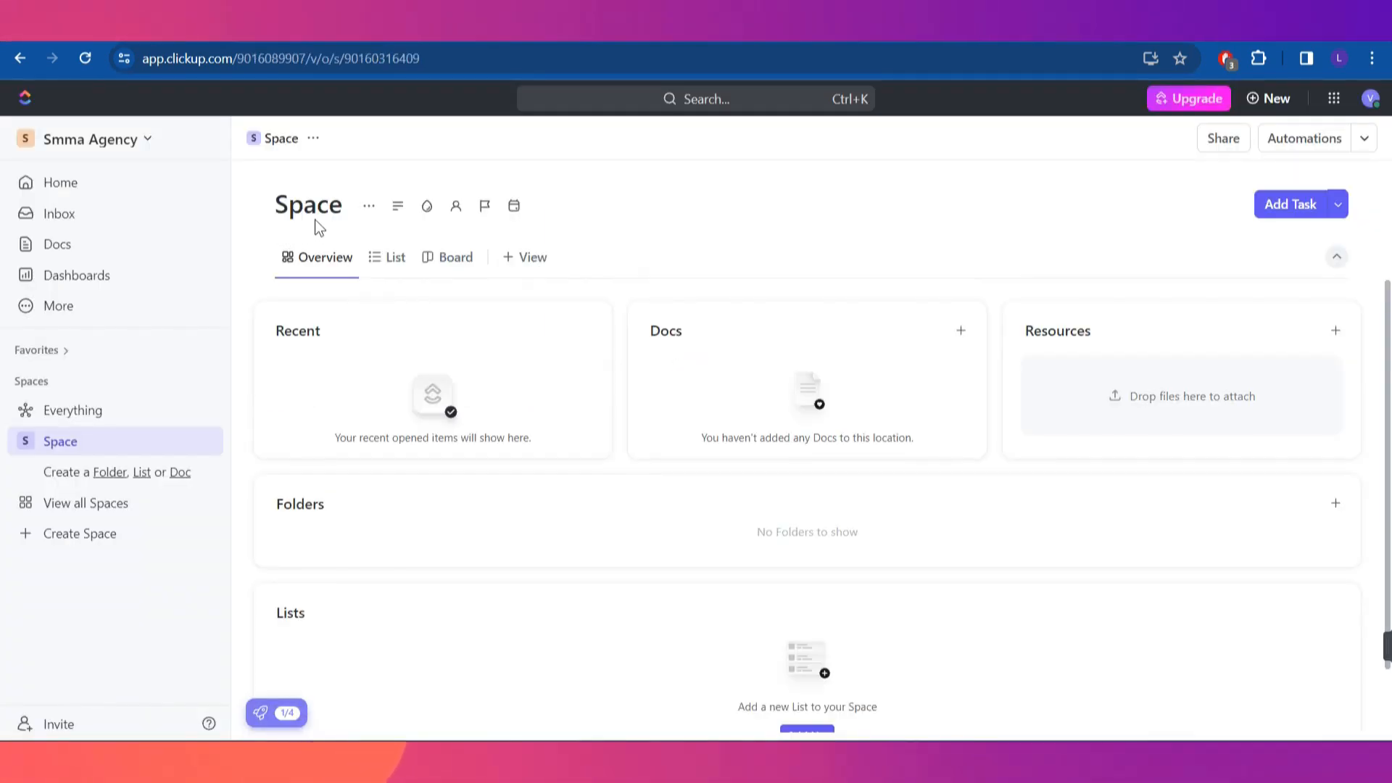
{"action": "scroll", "coordinate": [1133, 625], "scroll_direction": "down", "scroll_amount": 1}
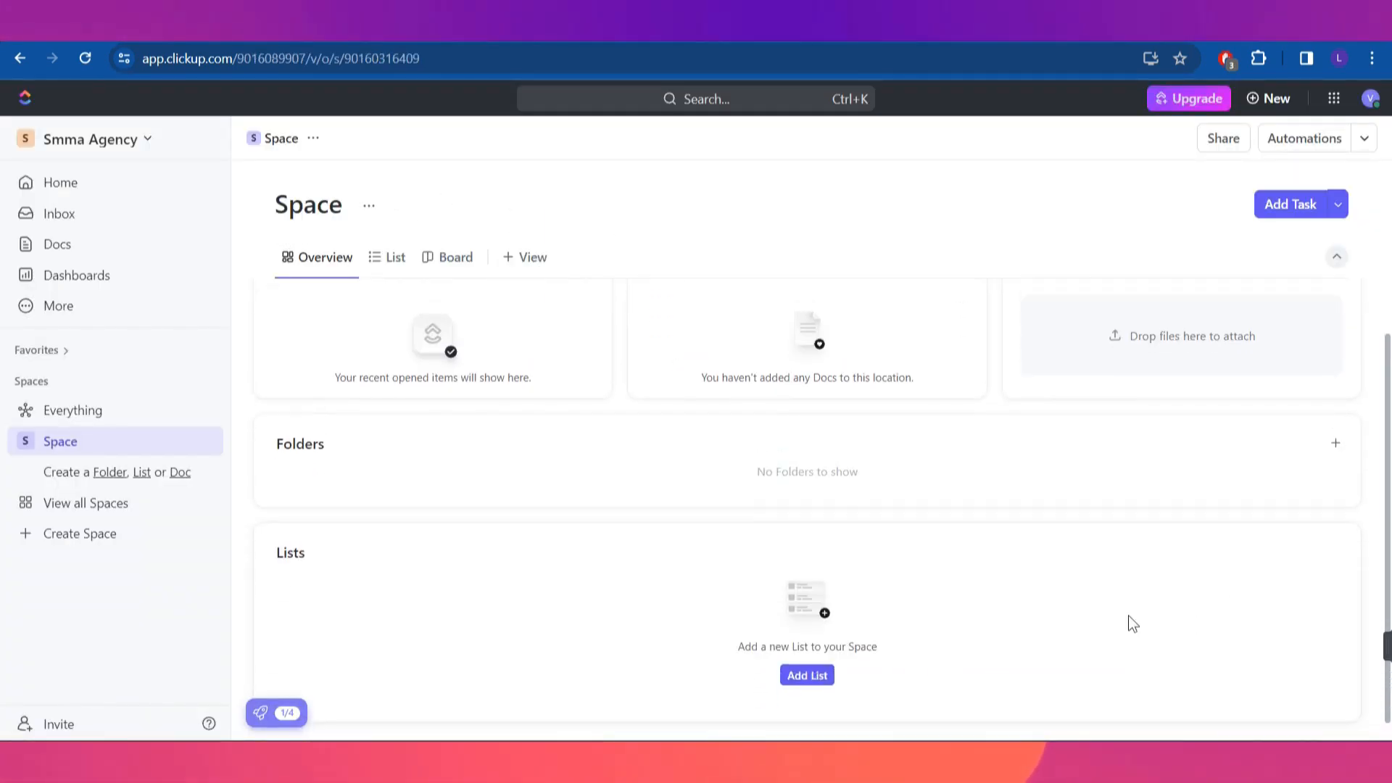
{"action": "scroll", "coordinate": [1128, 615], "scroll_direction": "up", "scroll_amount": 1}
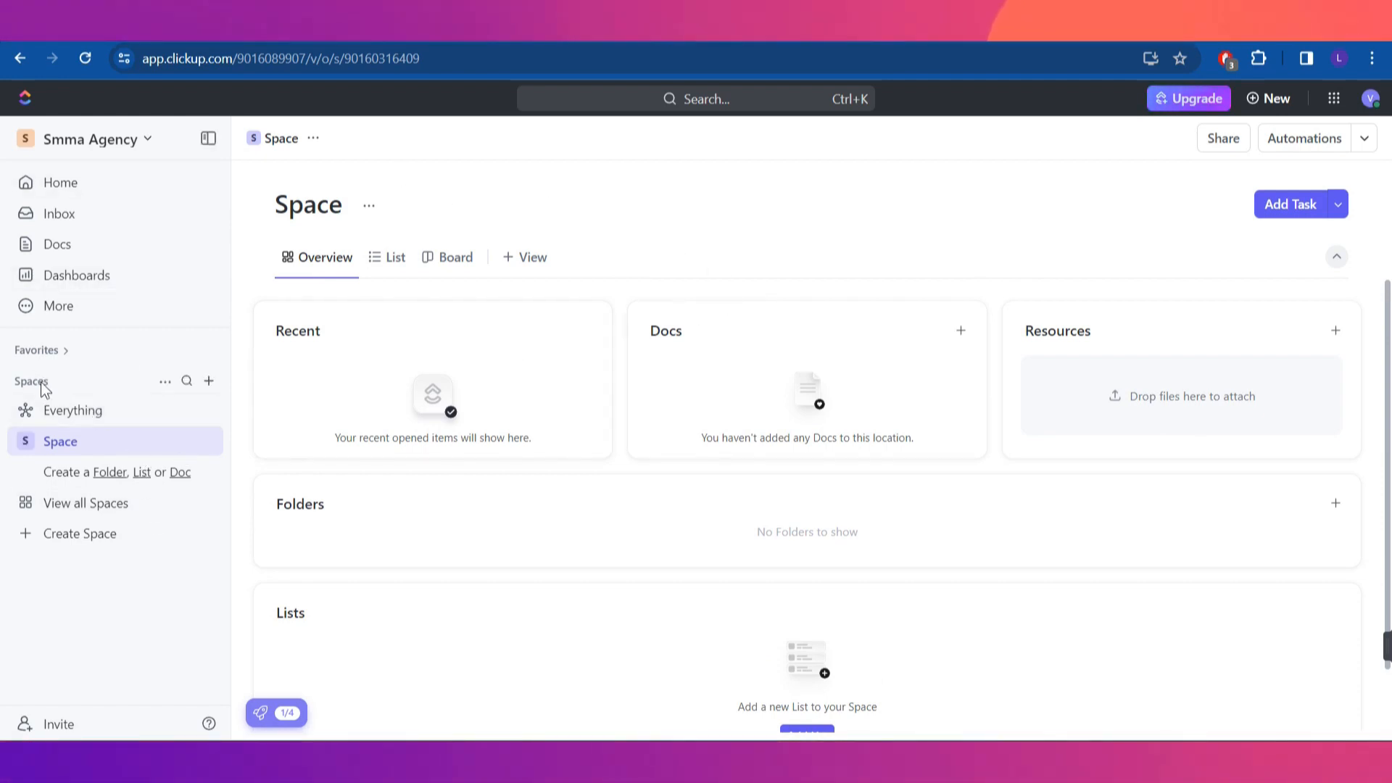
{"action": "left_click", "coordinate": [125, 417]}
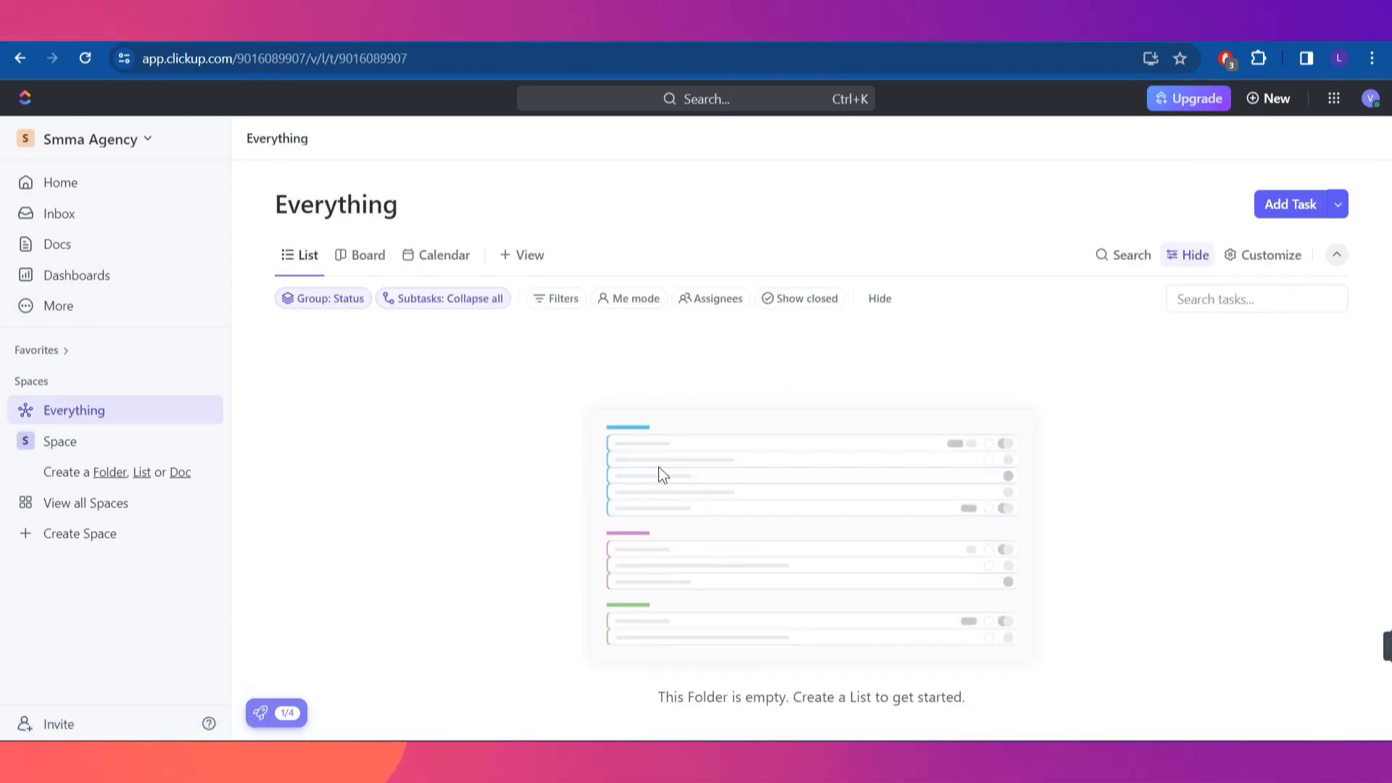
{"action": "left_click", "coordinate": [65, 441]}
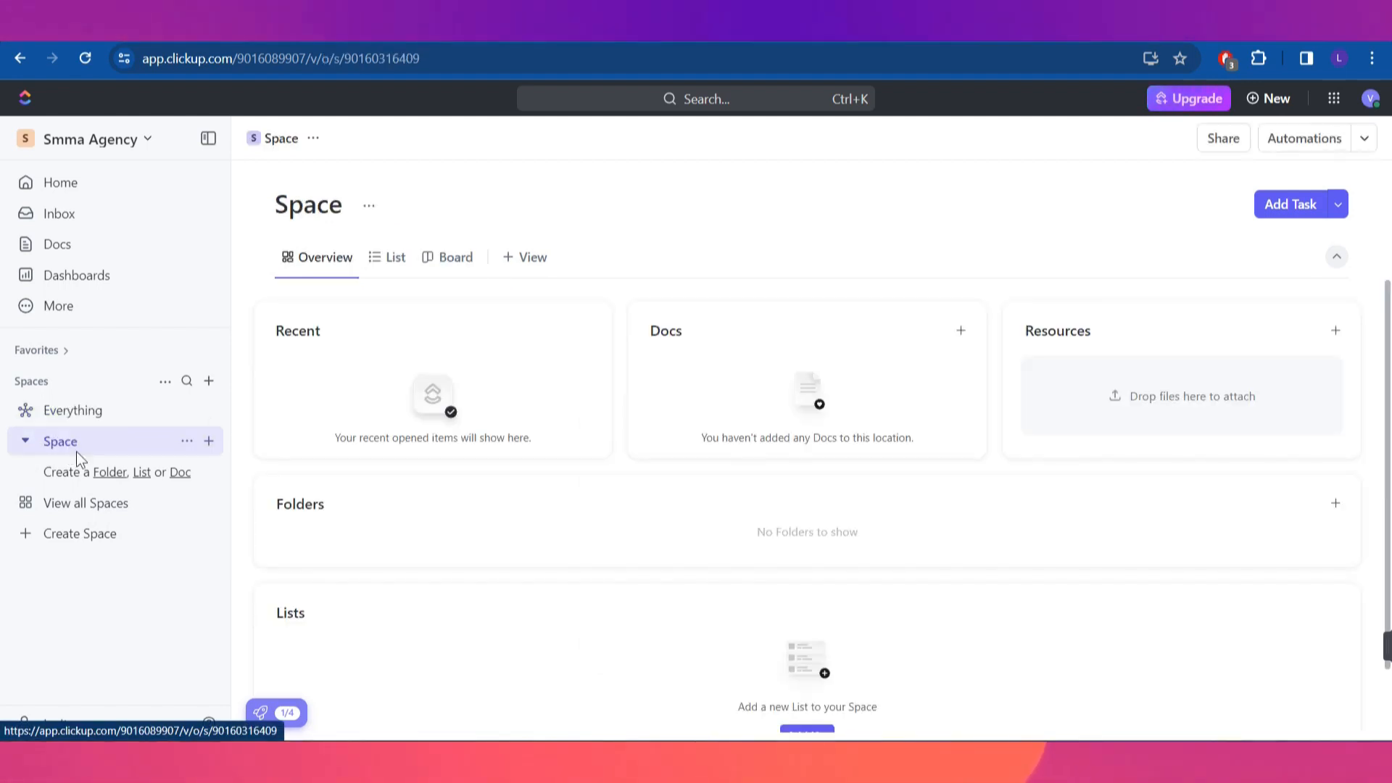
{"action": "scroll", "coordinate": [774, 643], "scroll_direction": "down", "scroll_amount": 2}
{"action": "scroll", "coordinate": [775, 643], "scroll_direction": "up", "scroll_amount": 2}
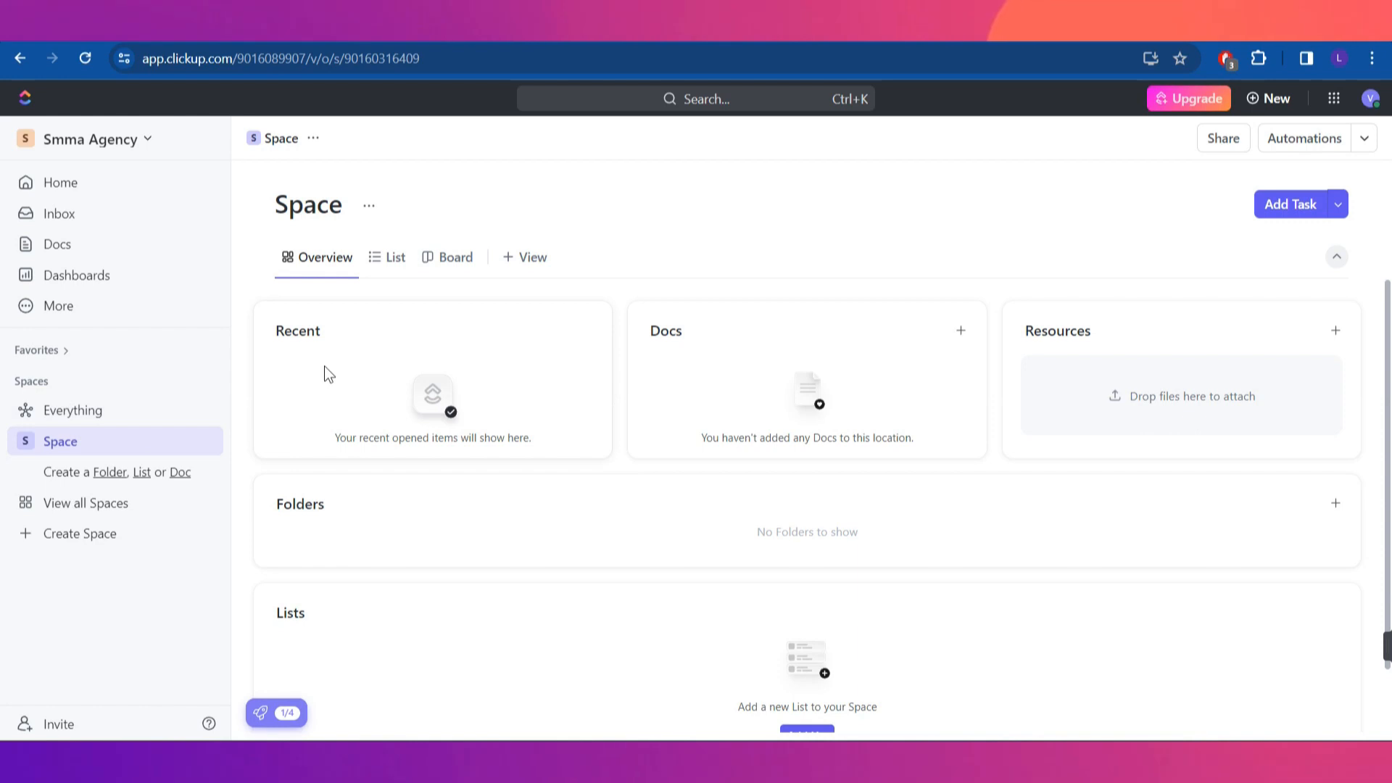
{"action": "scroll", "coordinate": [1008, 527], "scroll_direction": "down", "scroll_amount": 1}
{"action": "scroll", "coordinate": [1006, 532], "scroll_direction": "up", "scroll_amount": 1}
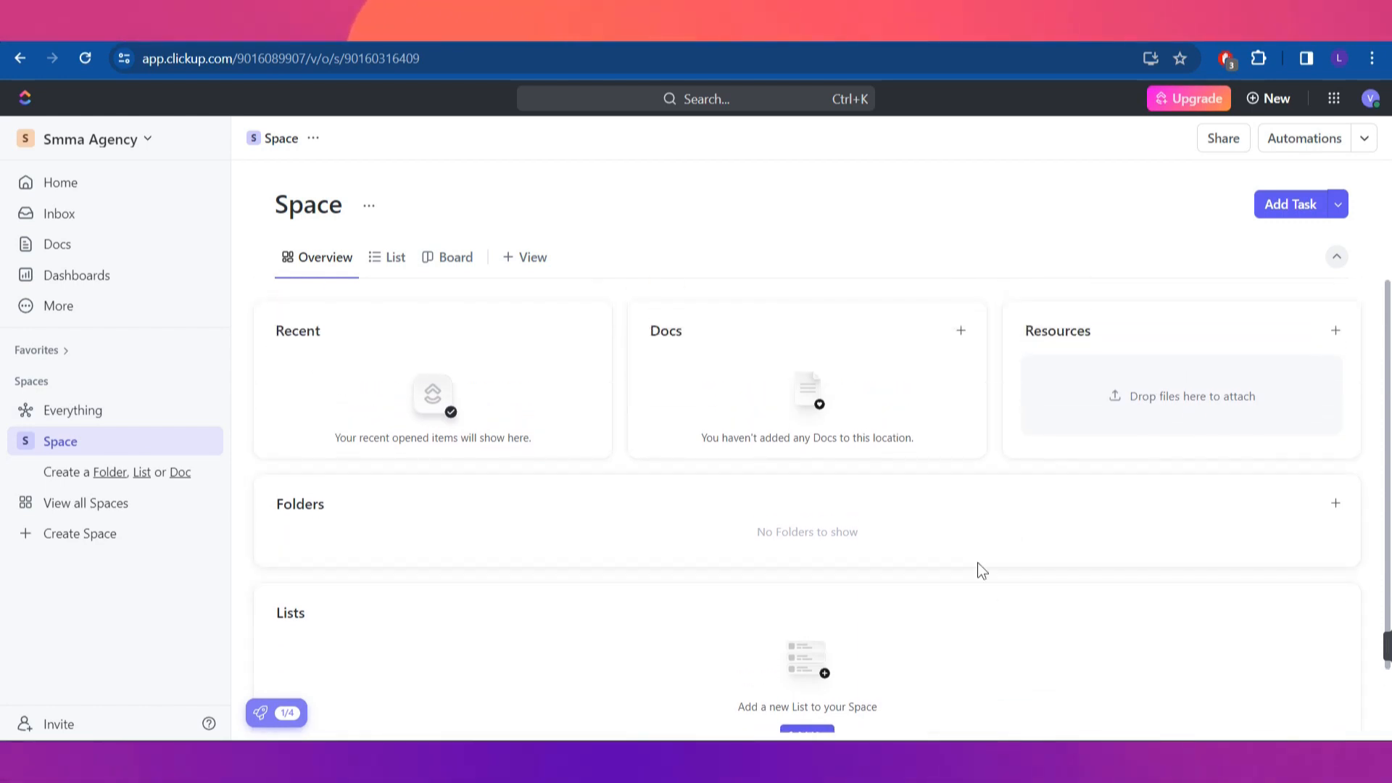
Delete the default Space, confirming by typing its name 'space'
{"action": "left_click", "coordinate": [182, 443]}
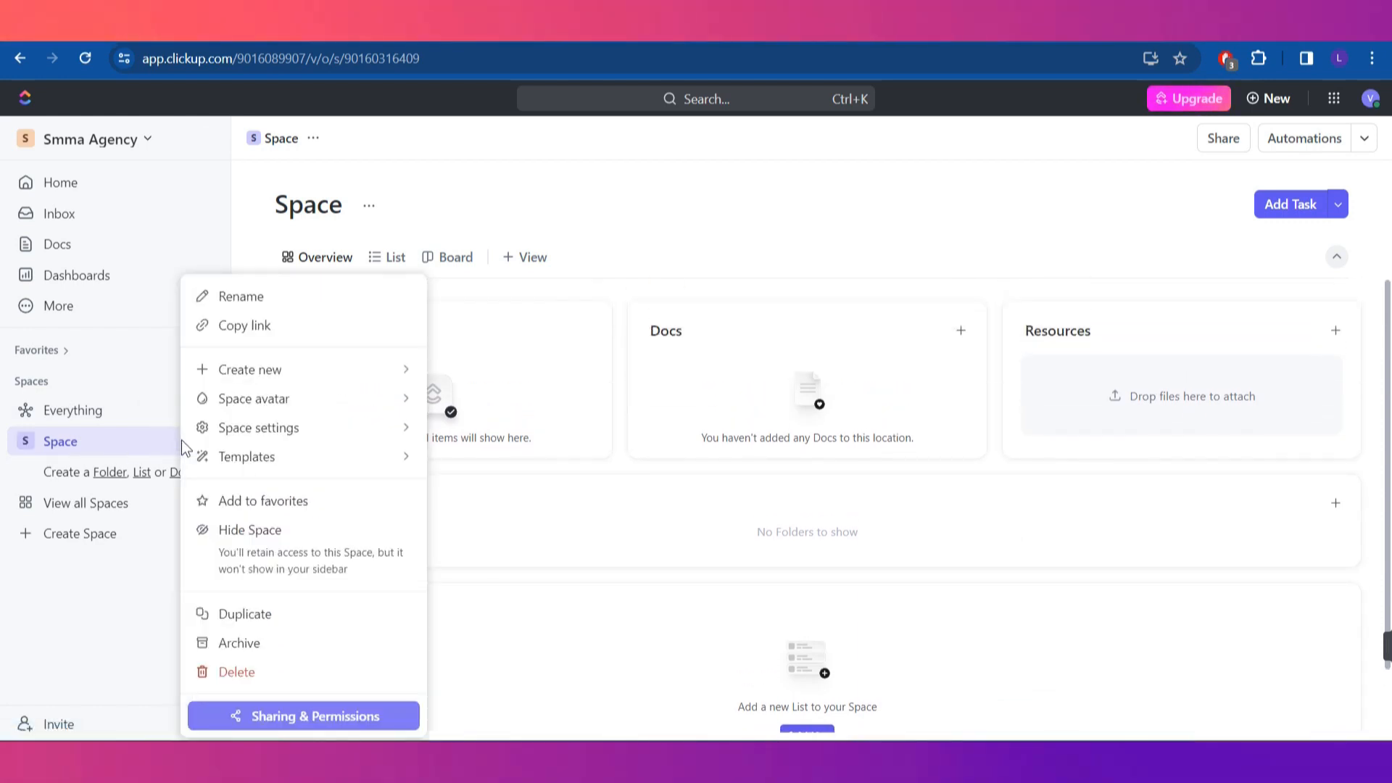
{"action": "left_click", "coordinate": [255, 670]}
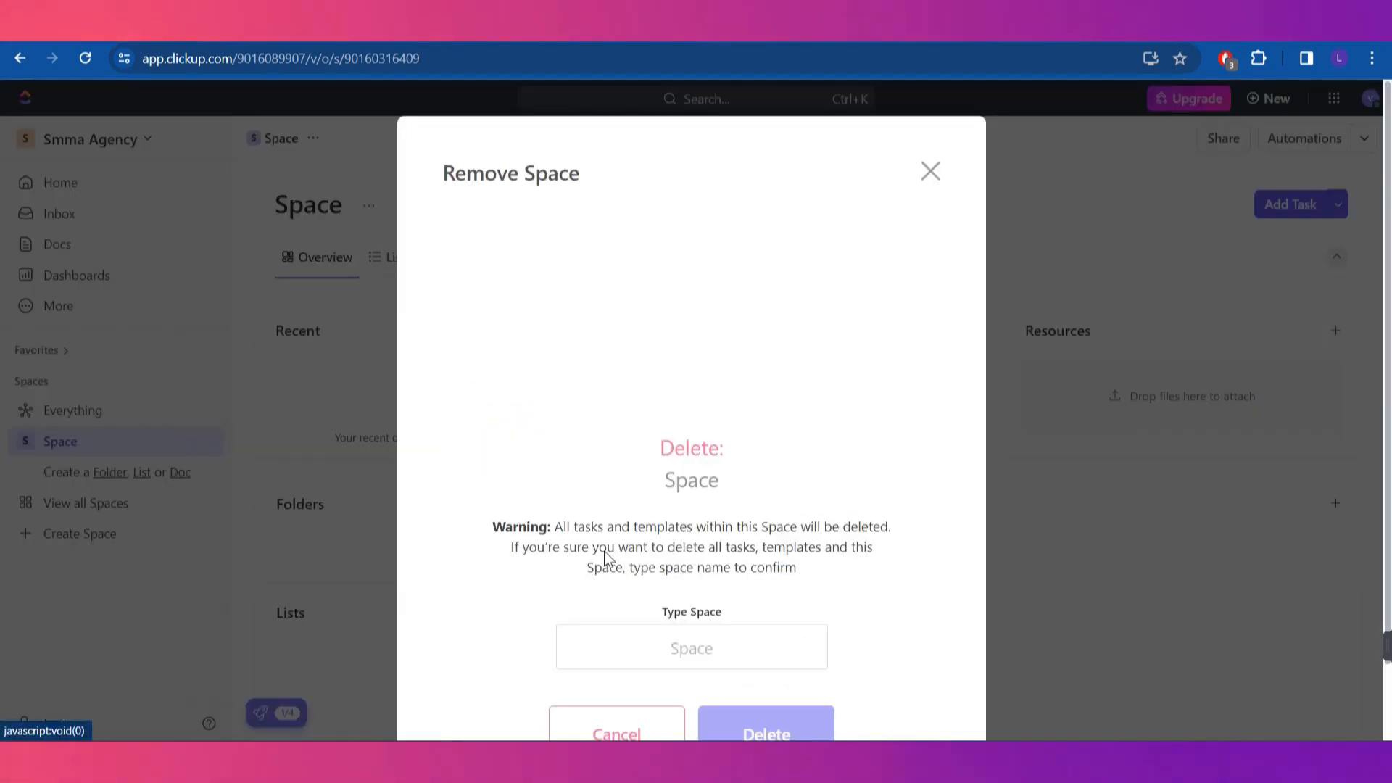
{"action": "left_click", "coordinate": [729, 646]}
{"action": "type", "text": "space"}
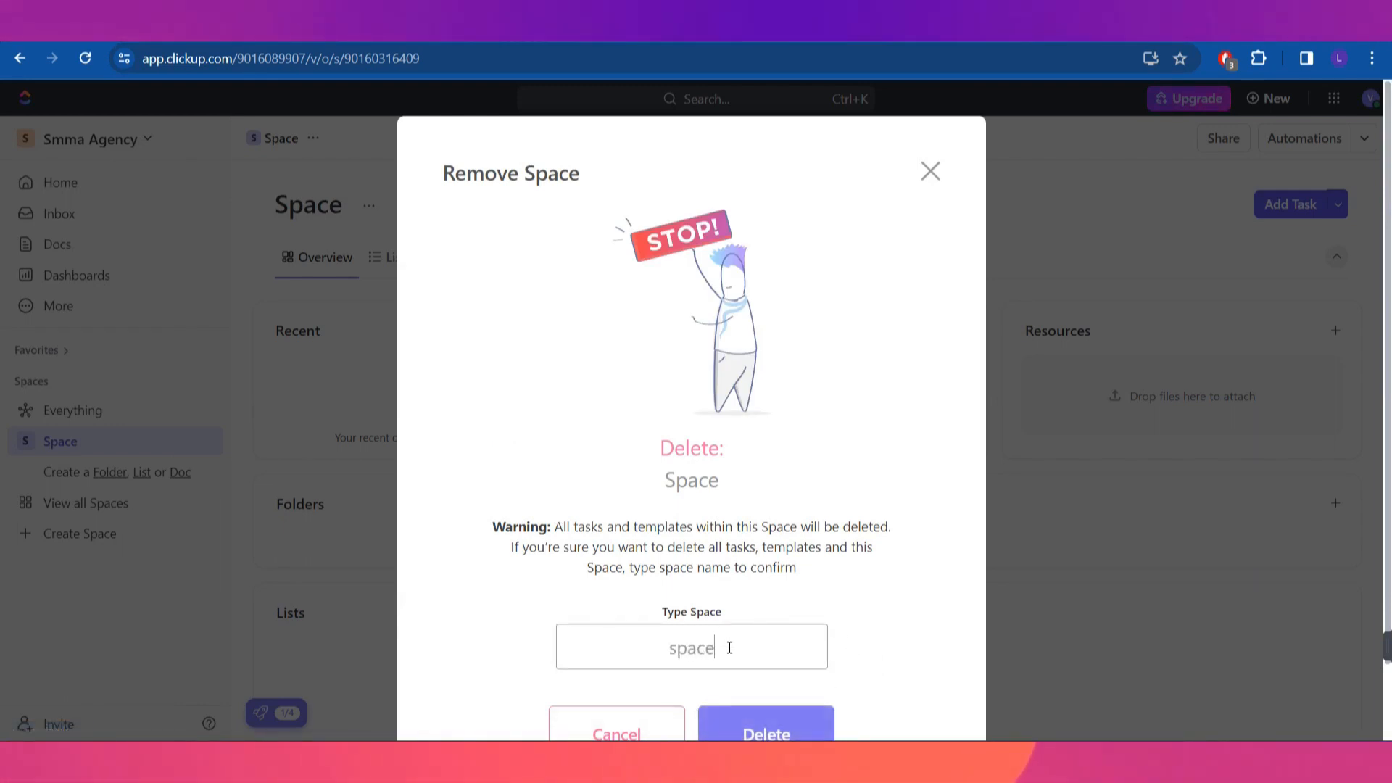
{"action": "left_click", "coordinate": [766, 733]}
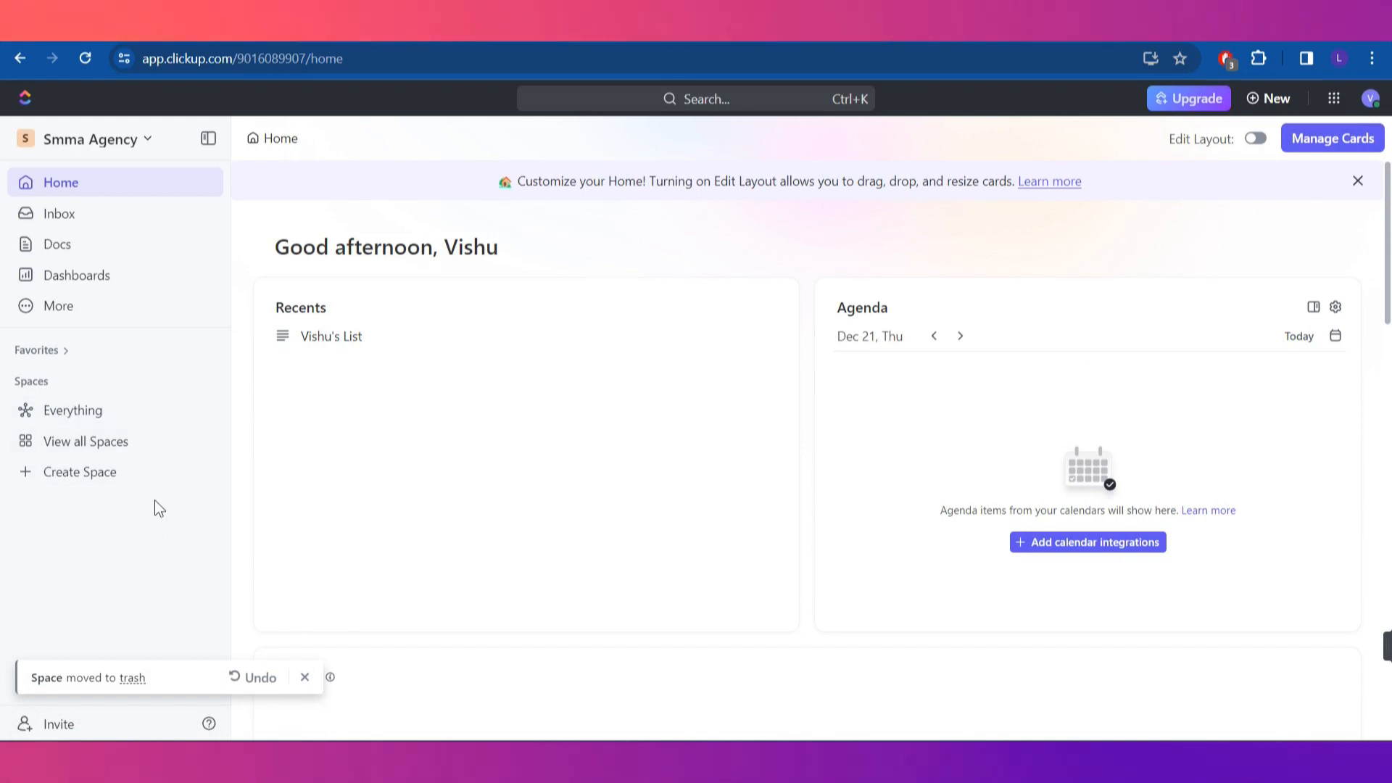
Create a new Space named 'Hiring Freelancers' with a Project Management description
{"action": "left_click", "coordinate": [114, 477]}
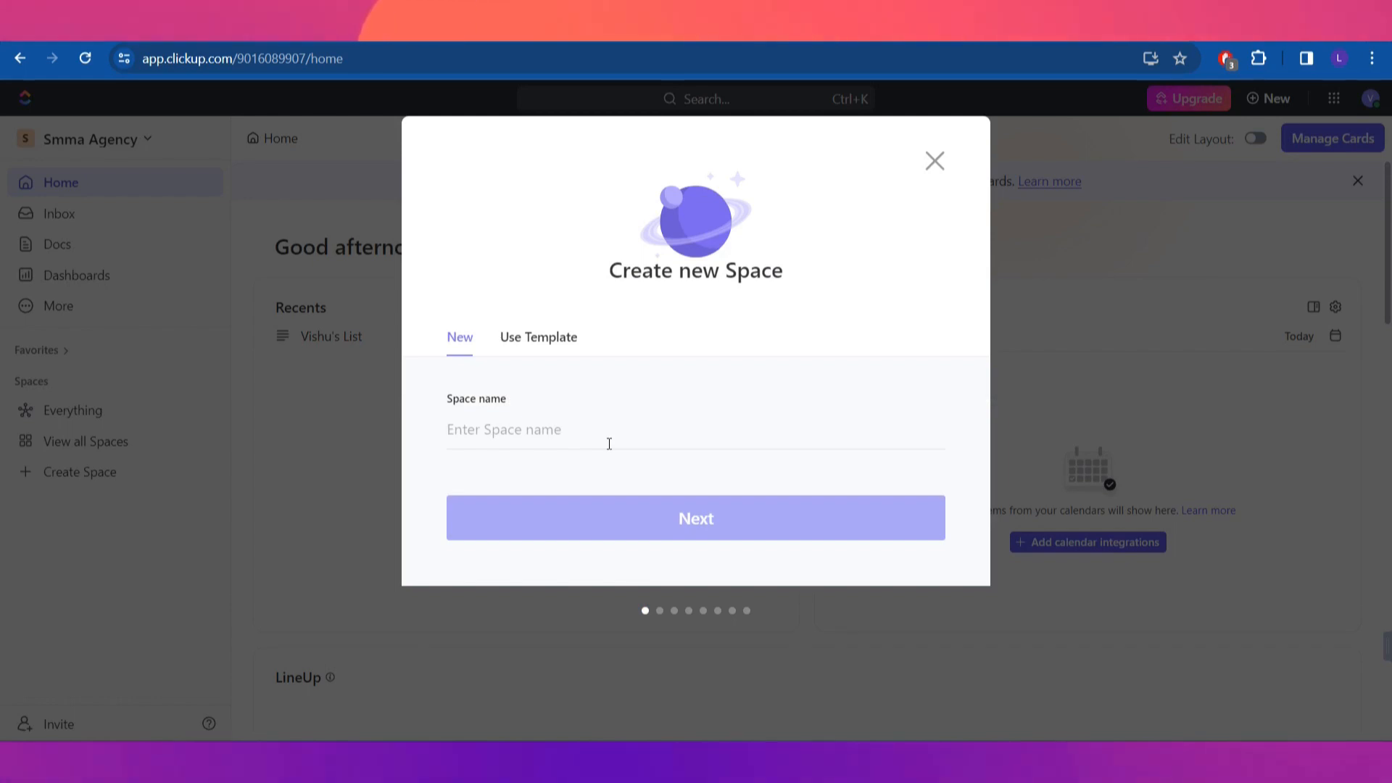
{"action": "type", "text": "Hiring"}
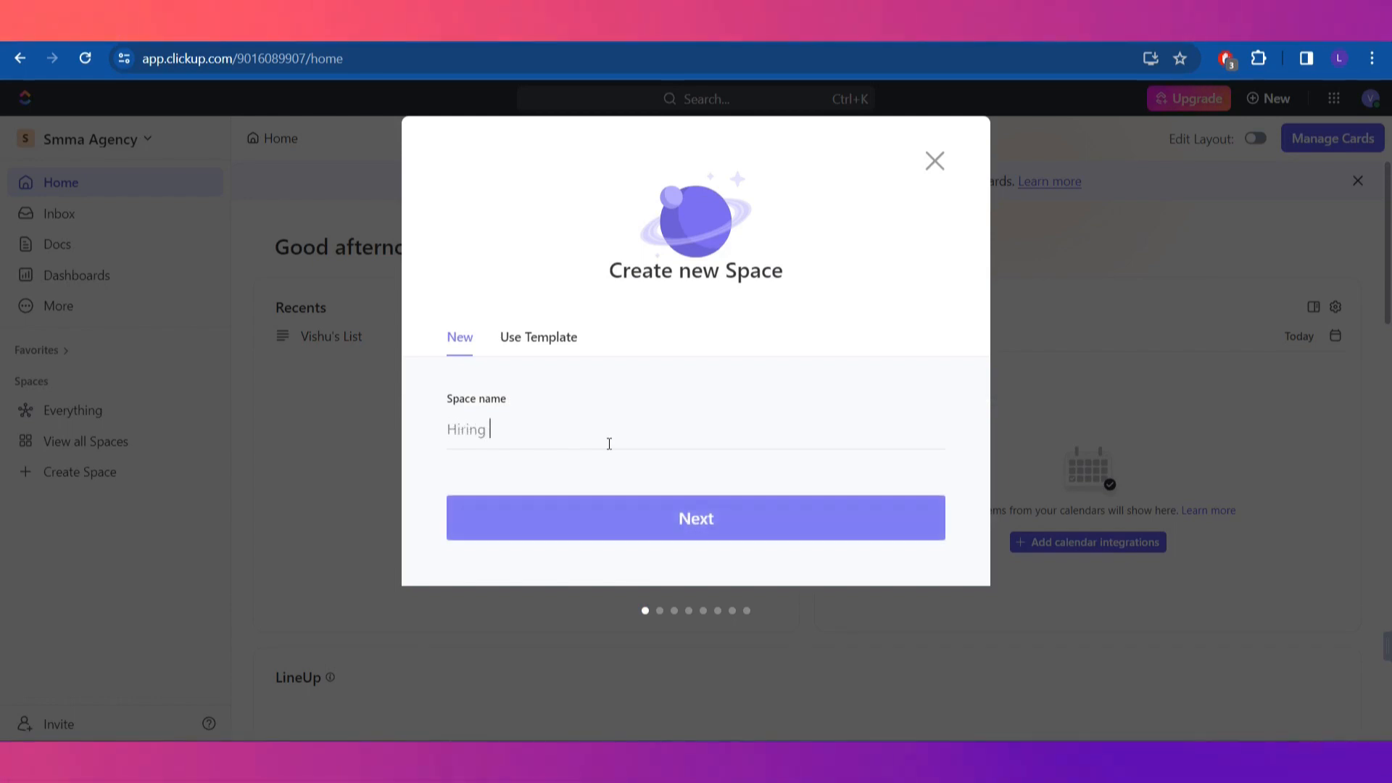
{"action": "type", "text": " Freelancers"}
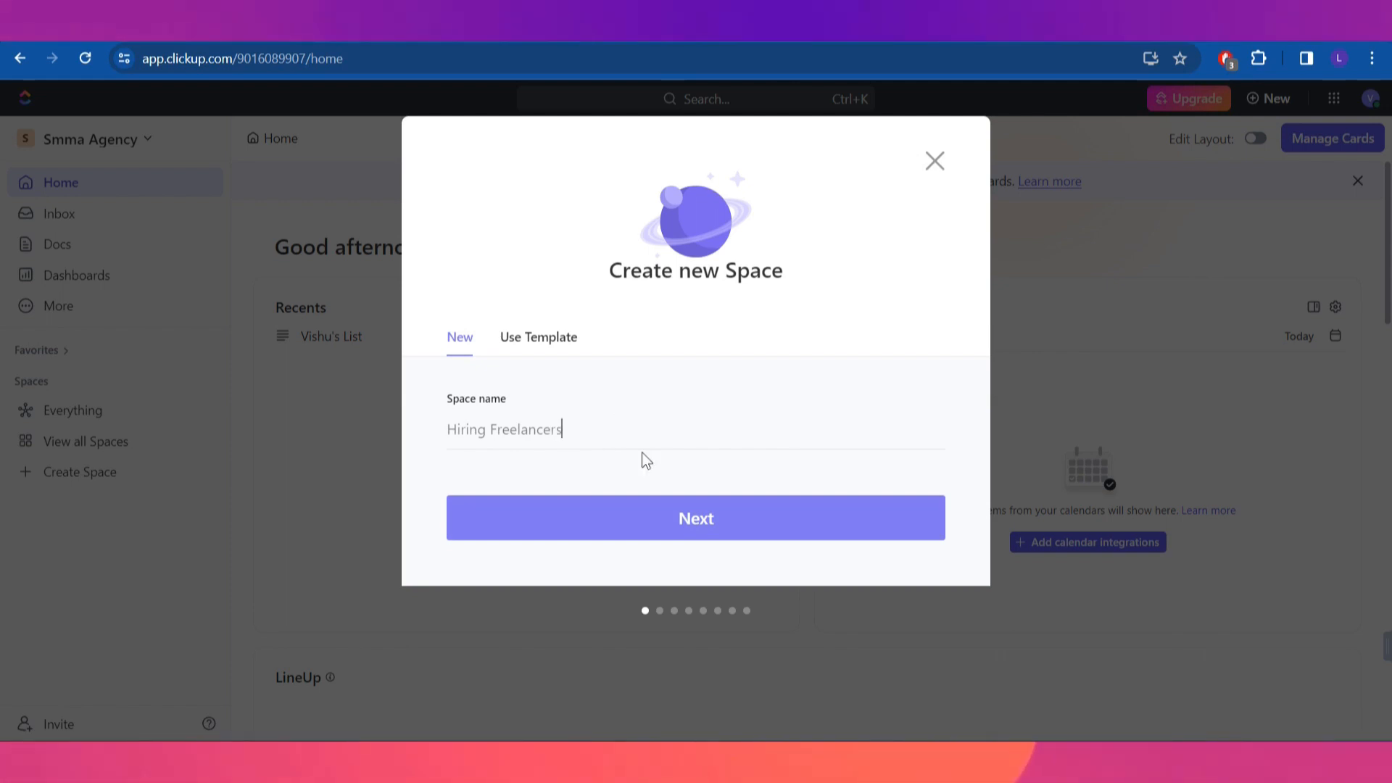
{"action": "left_click", "coordinate": [696, 510]}
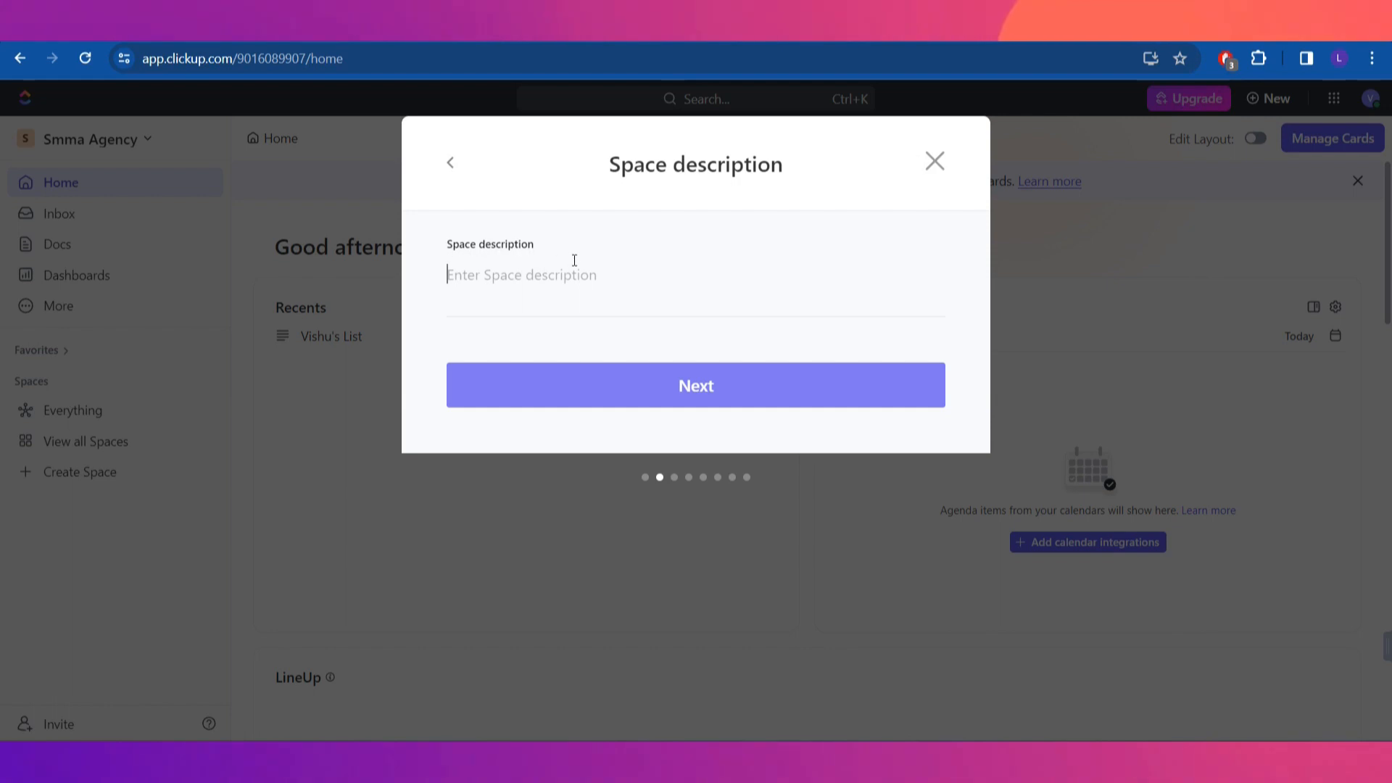
{"action": "type", "text": "Projec"}
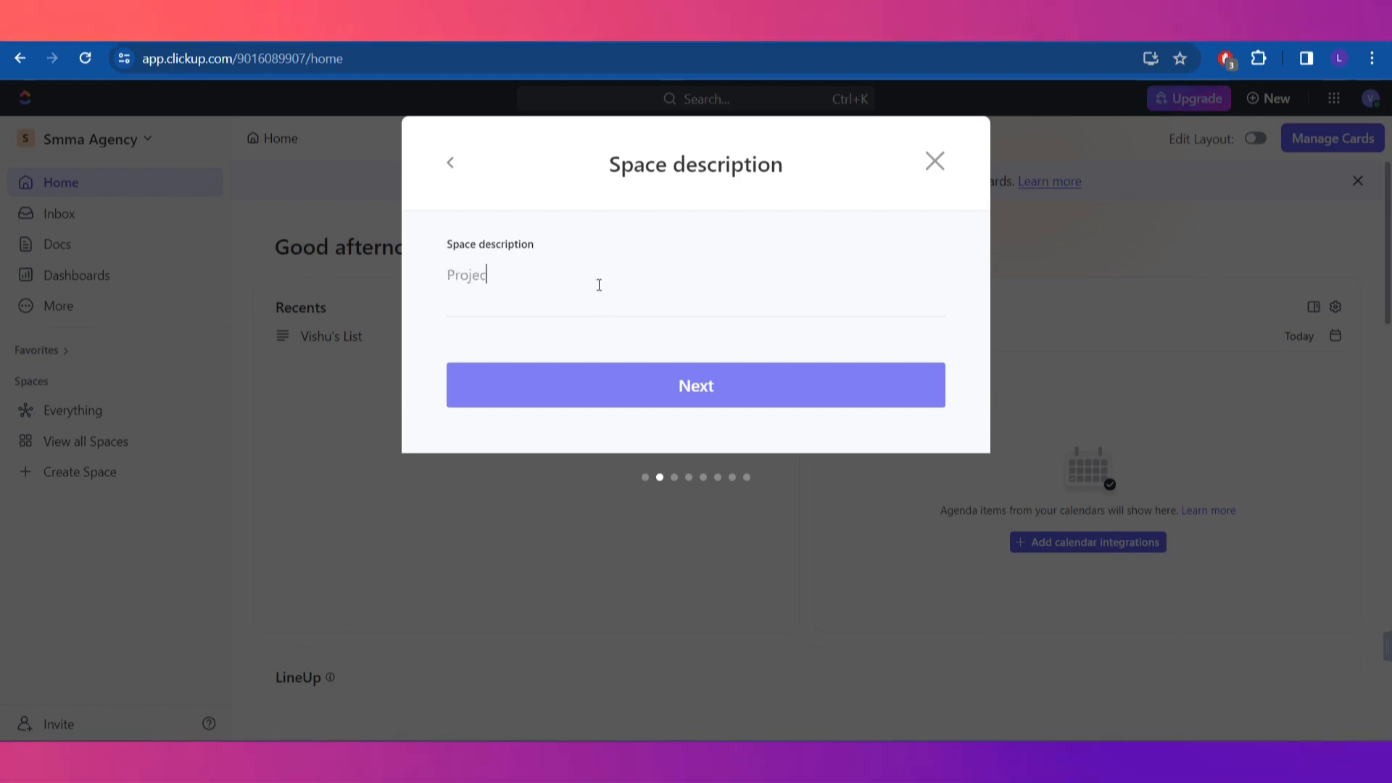
{"action": "type", "text": "t Management"}
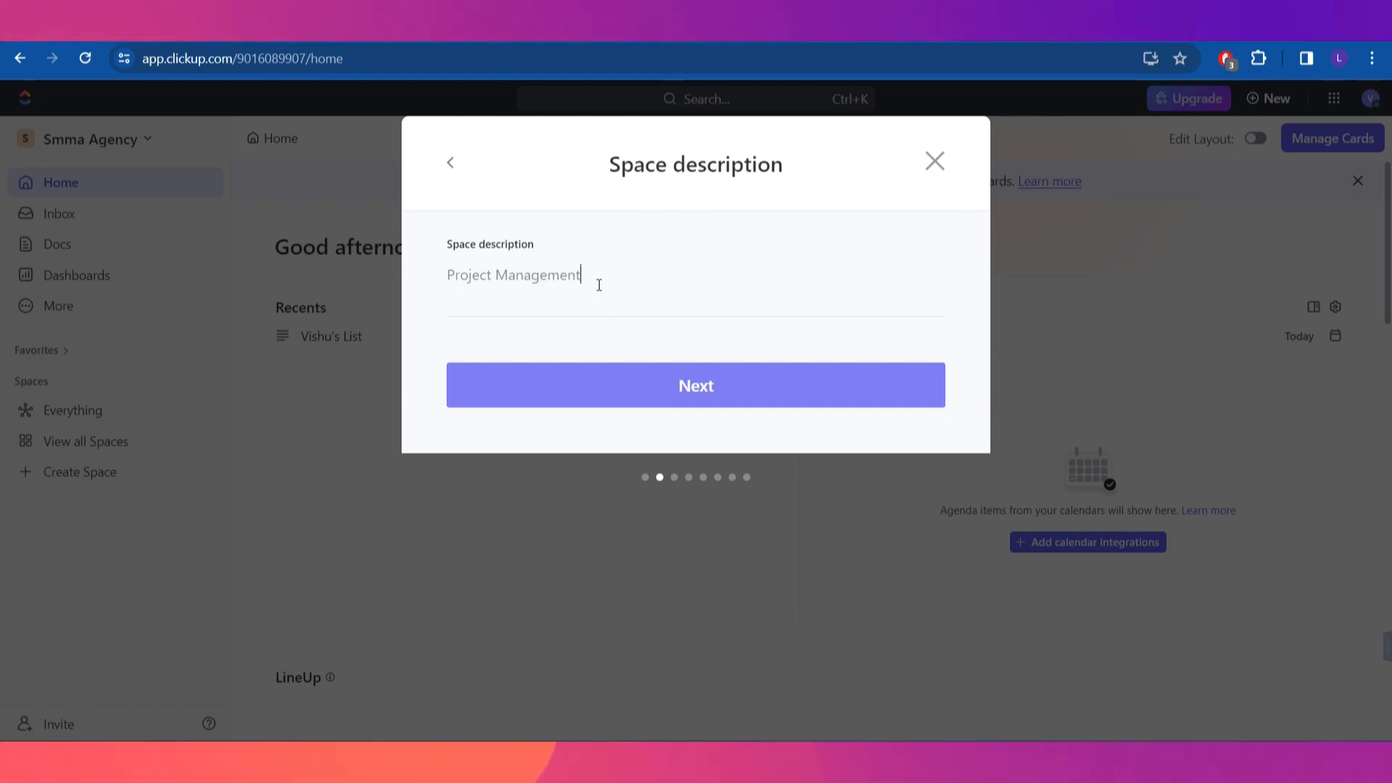
{"action": "left_click", "coordinate": [649, 379]}
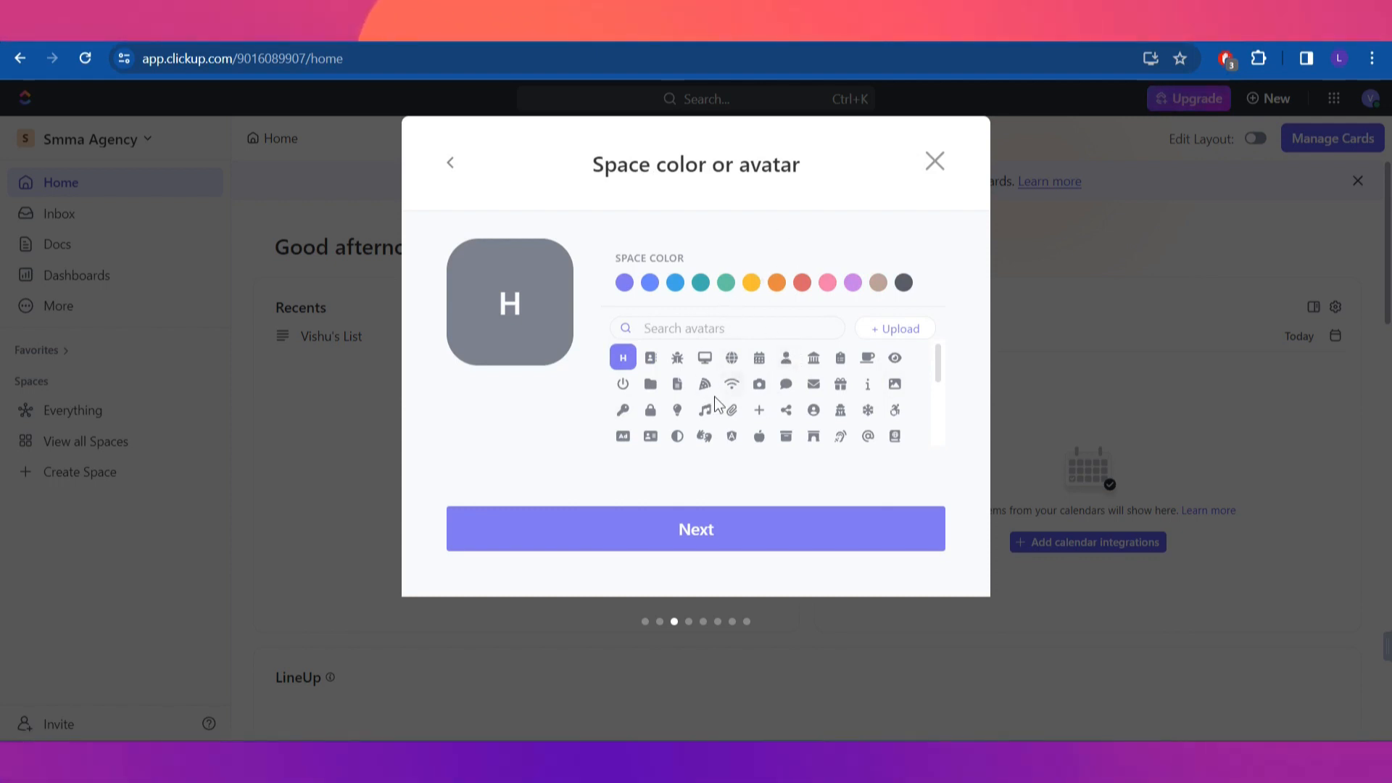
Give the Space a chat-bubble avatar in teal-green and continue to sharing
{"action": "left_click", "coordinate": [786, 384]}
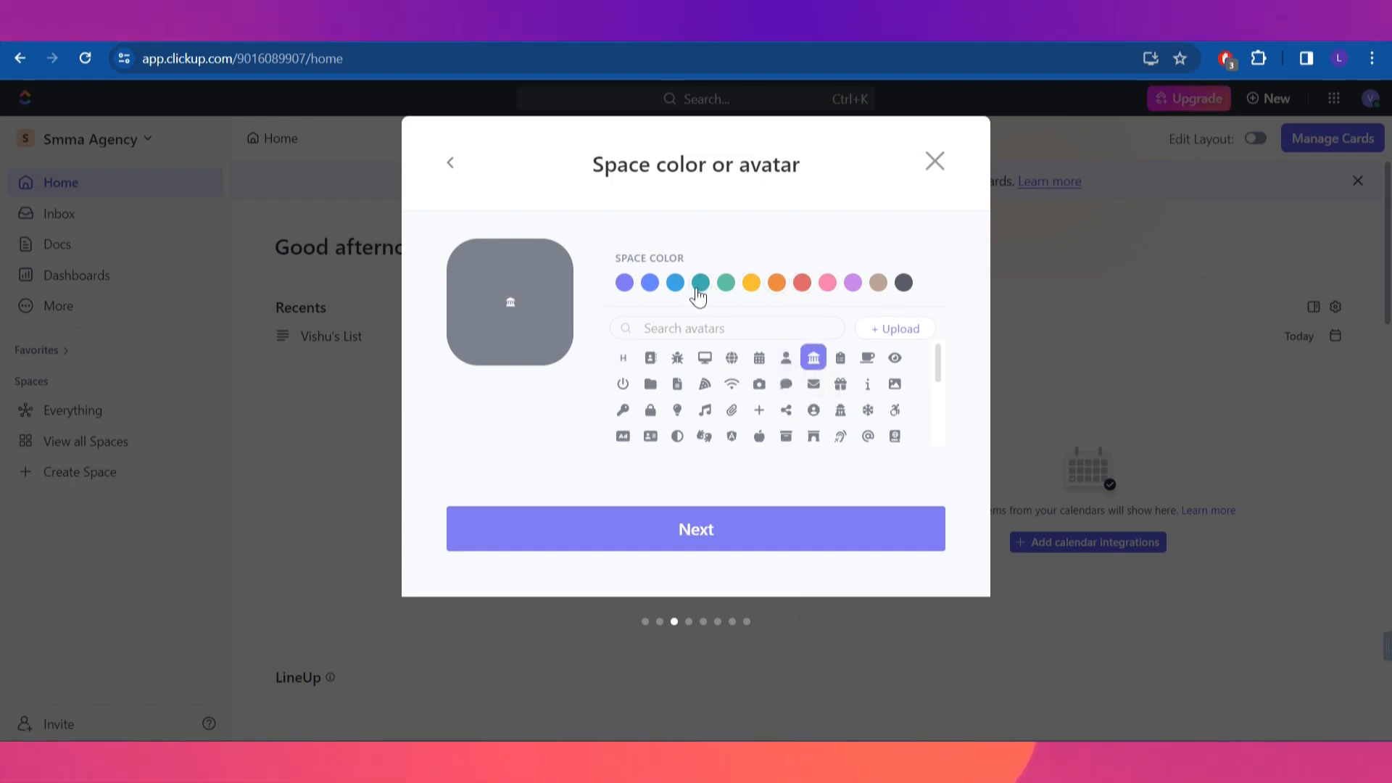
{"action": "left_click", "coordinate": [725, 282]}
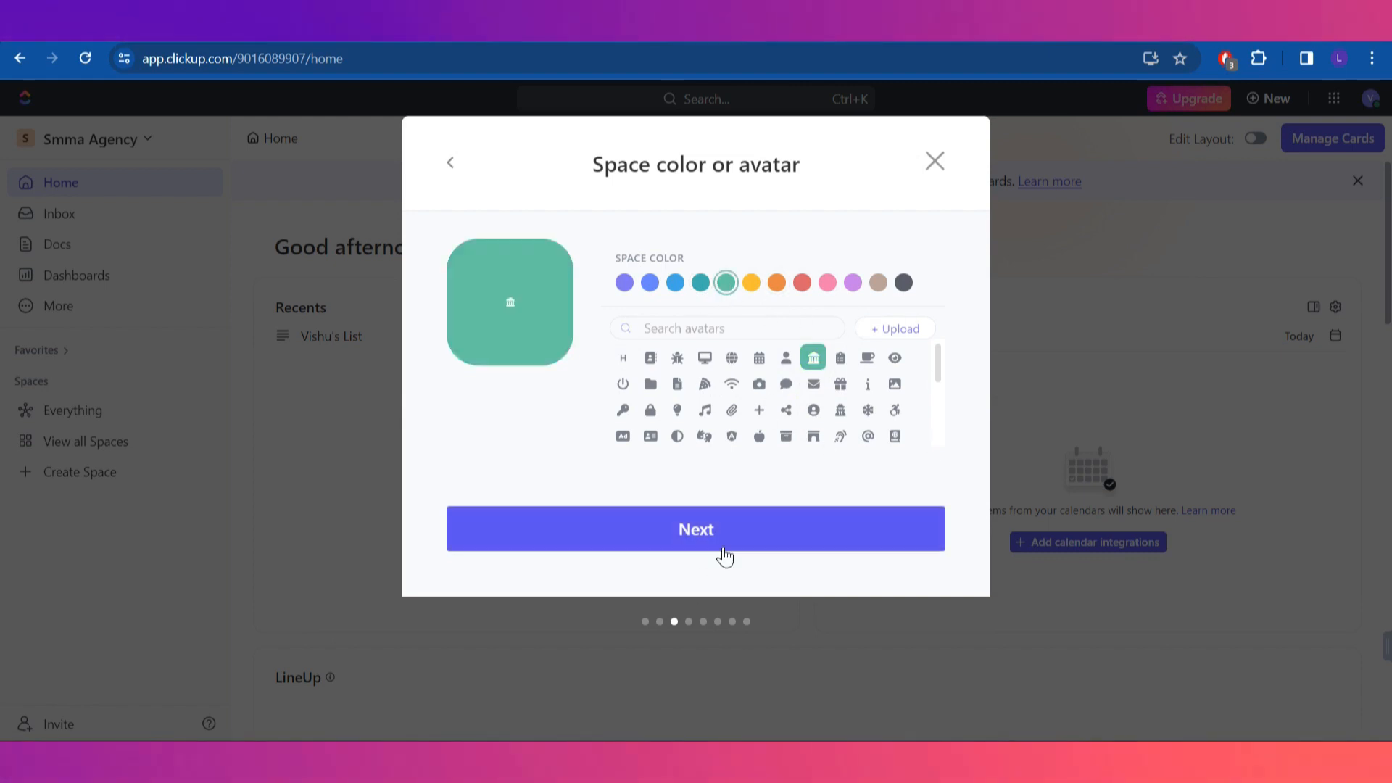
{"action": "left_click", "coordinate": [721, 547]}
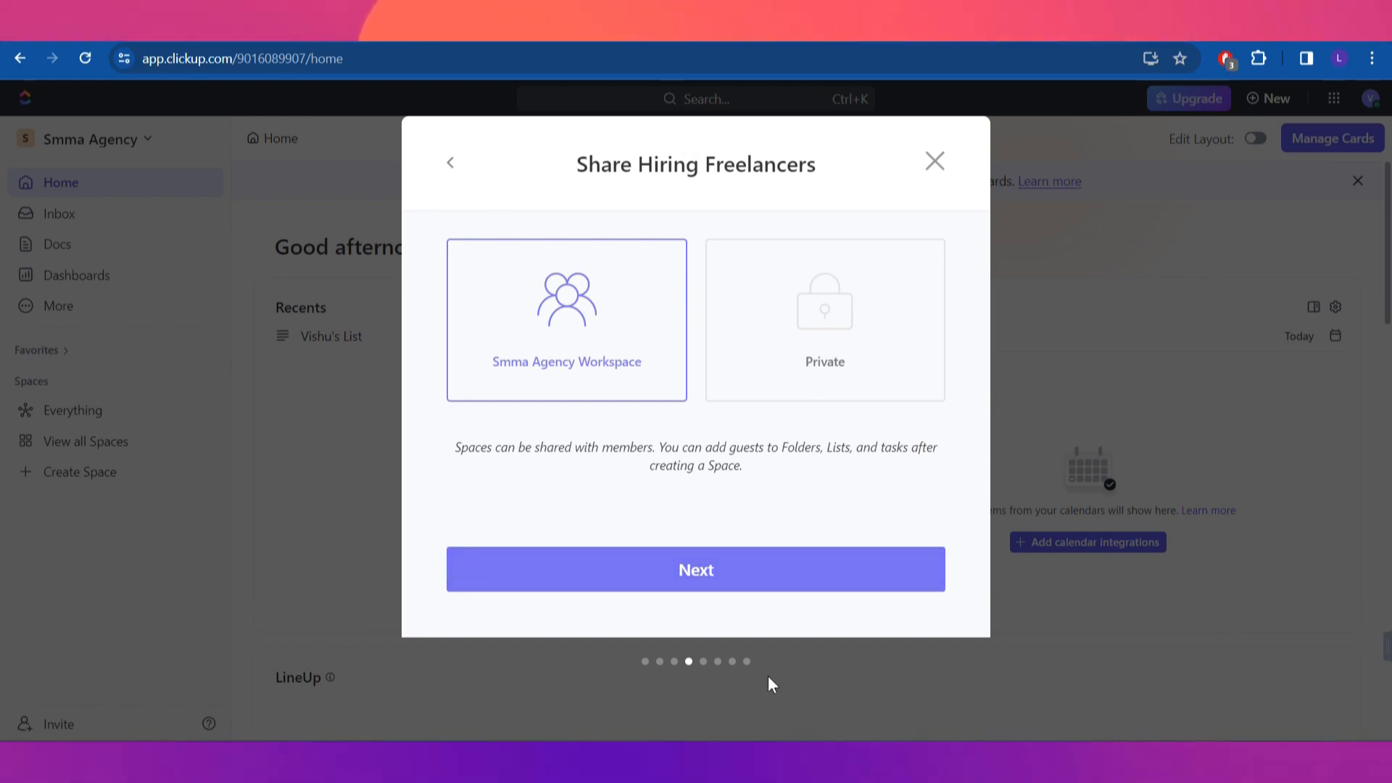
Keep the Space shared with the whole Smma Agency Workspace instead of private
{"action": "left_click", "coordinate": [847, 337]}
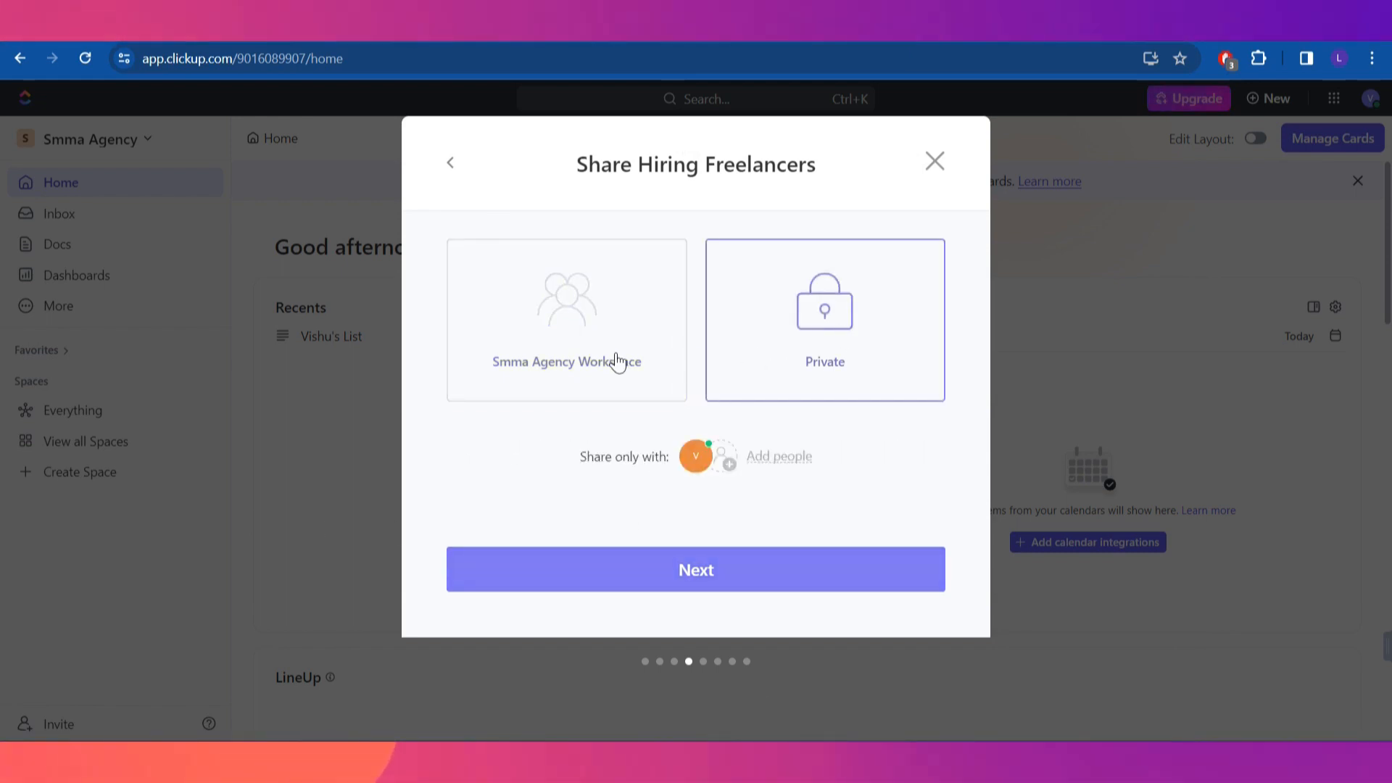
{"action": "left_click", "coordinate": [635, 341]}
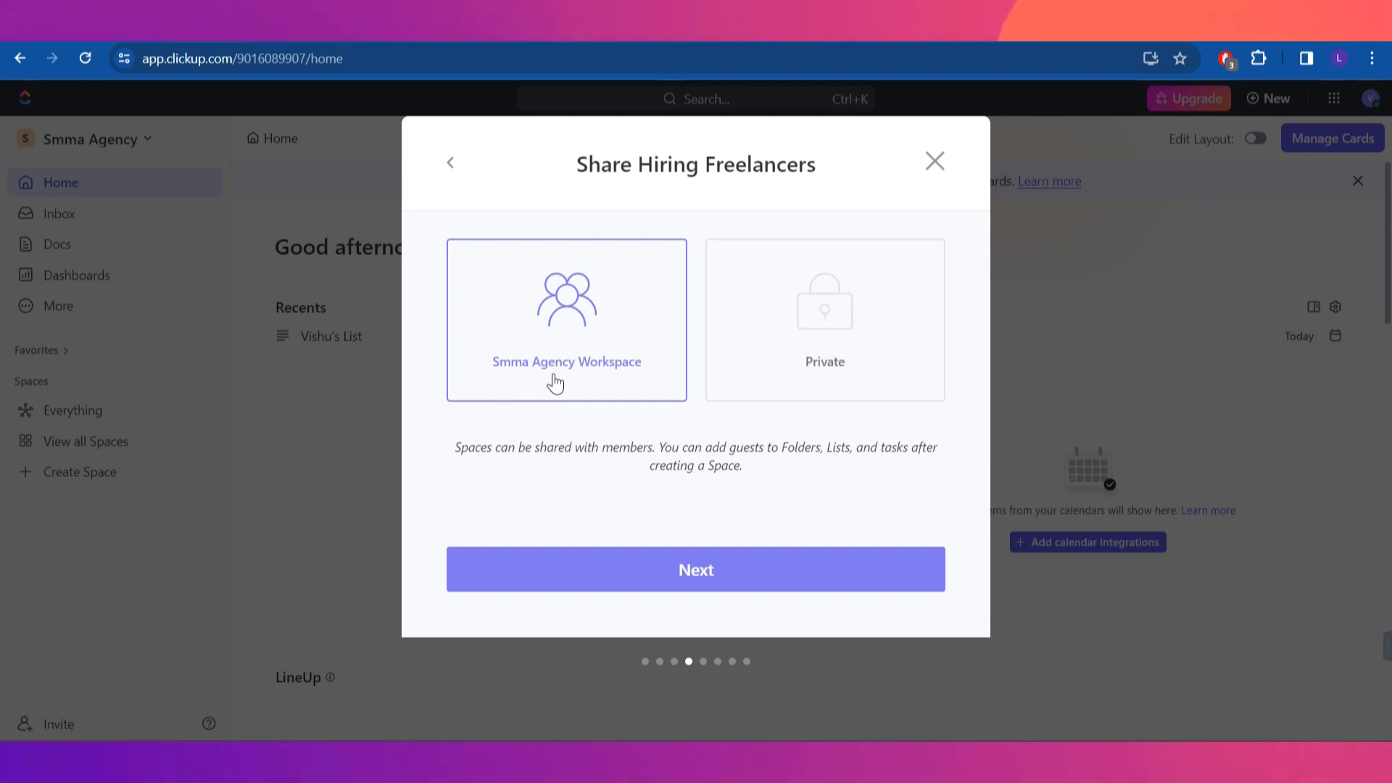
{"action": "left_click", "coordinate": [820, 568]}
Preview the Content status template, then keep the Custom TO DO / COMPLETE statuses
{"action": "left_click", "coordinate": [872, 545]}
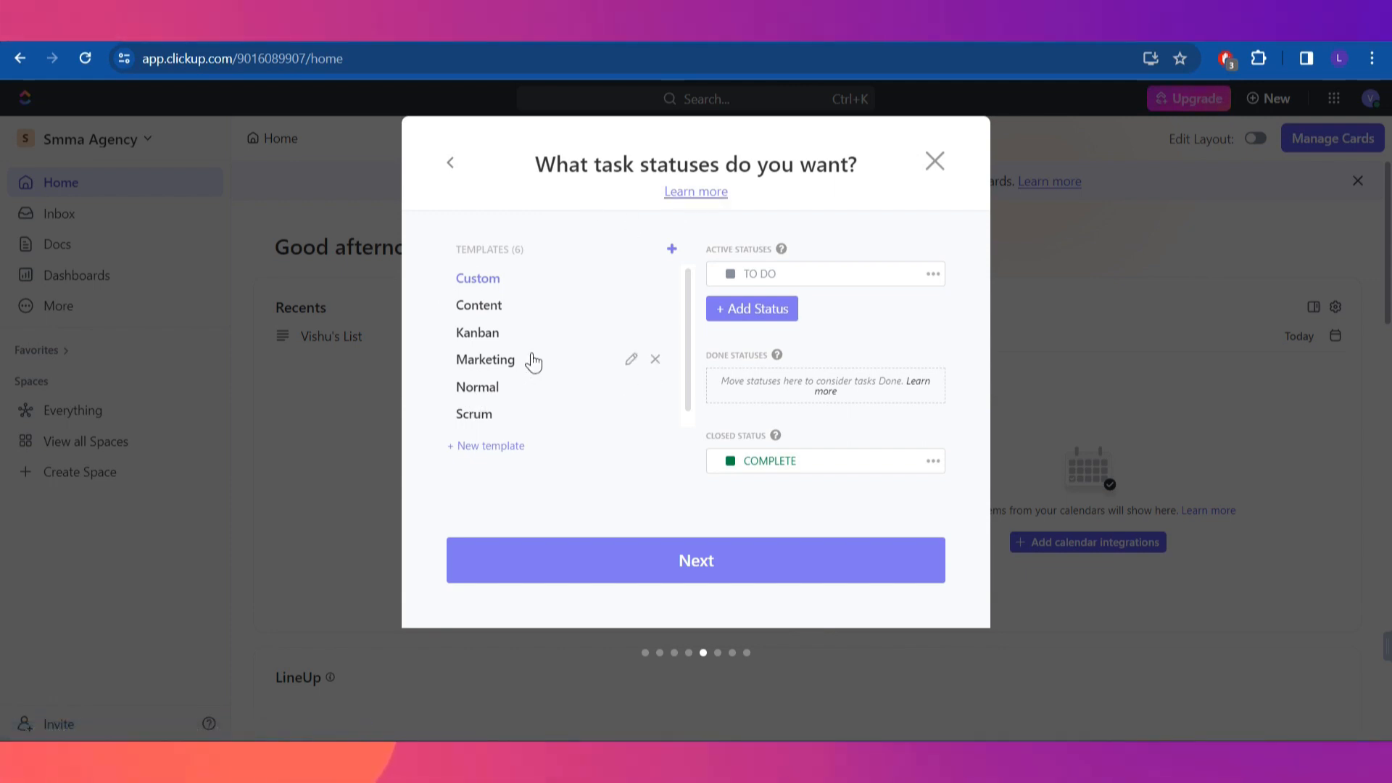
{"action": "left_click", "coordinate": [500, 312]}
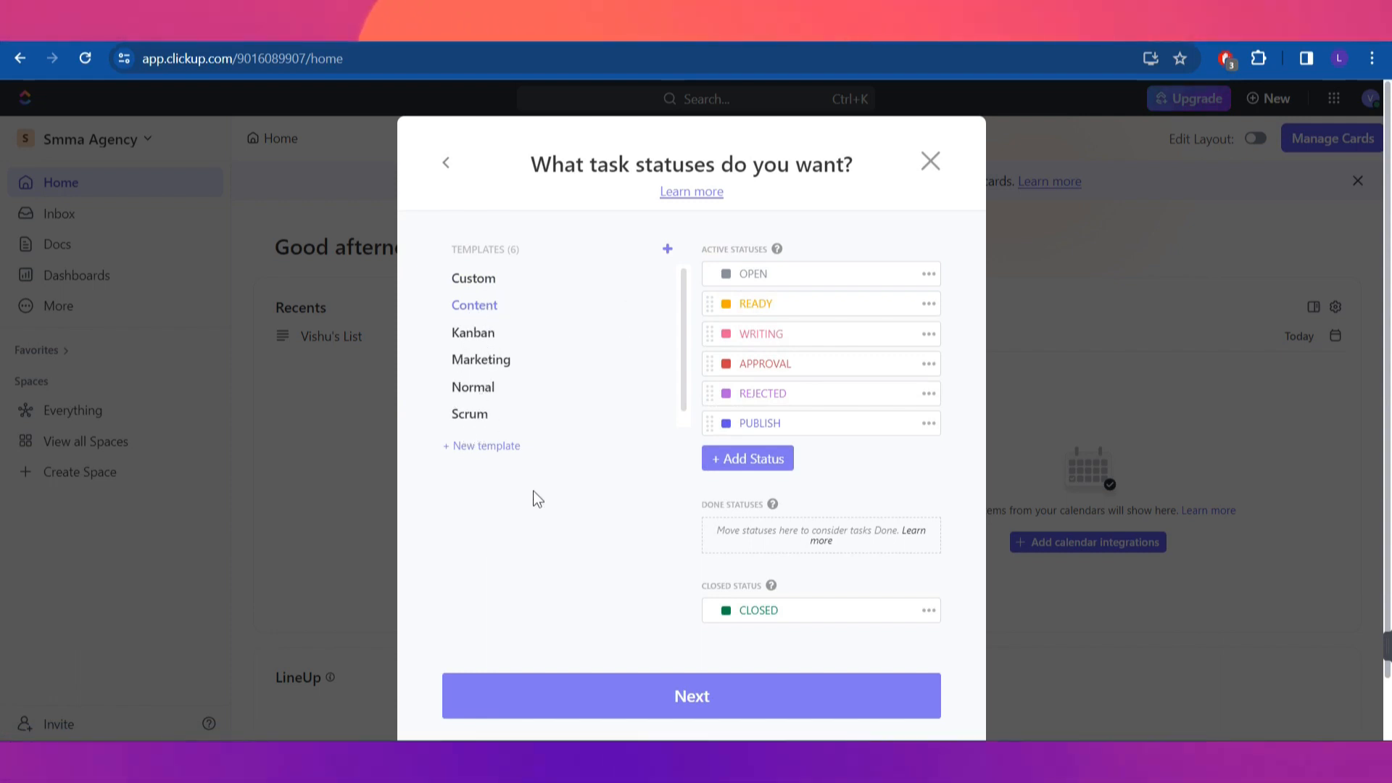
{"action": "left_click", "coordinate": [500, 282]}
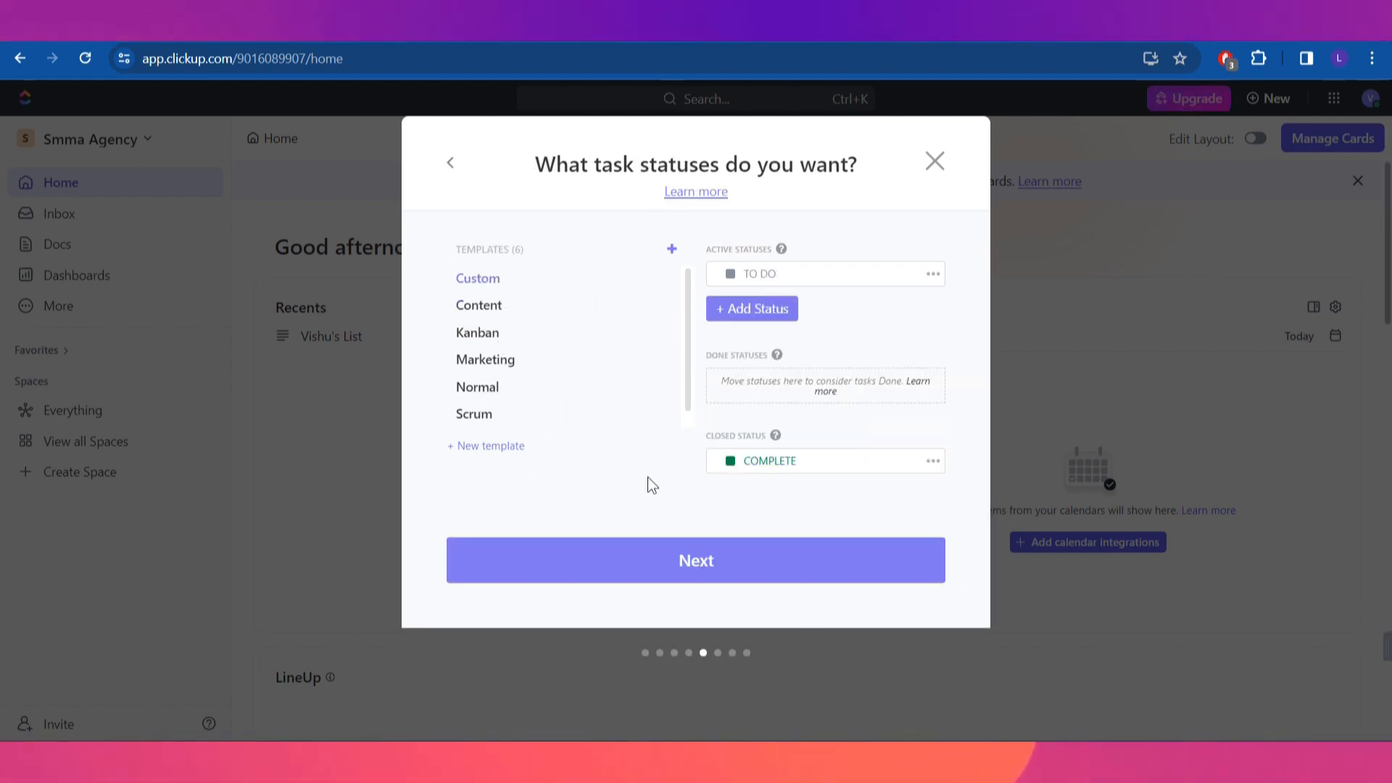
{"action": "left_click", "coordinate": [723, 573]}
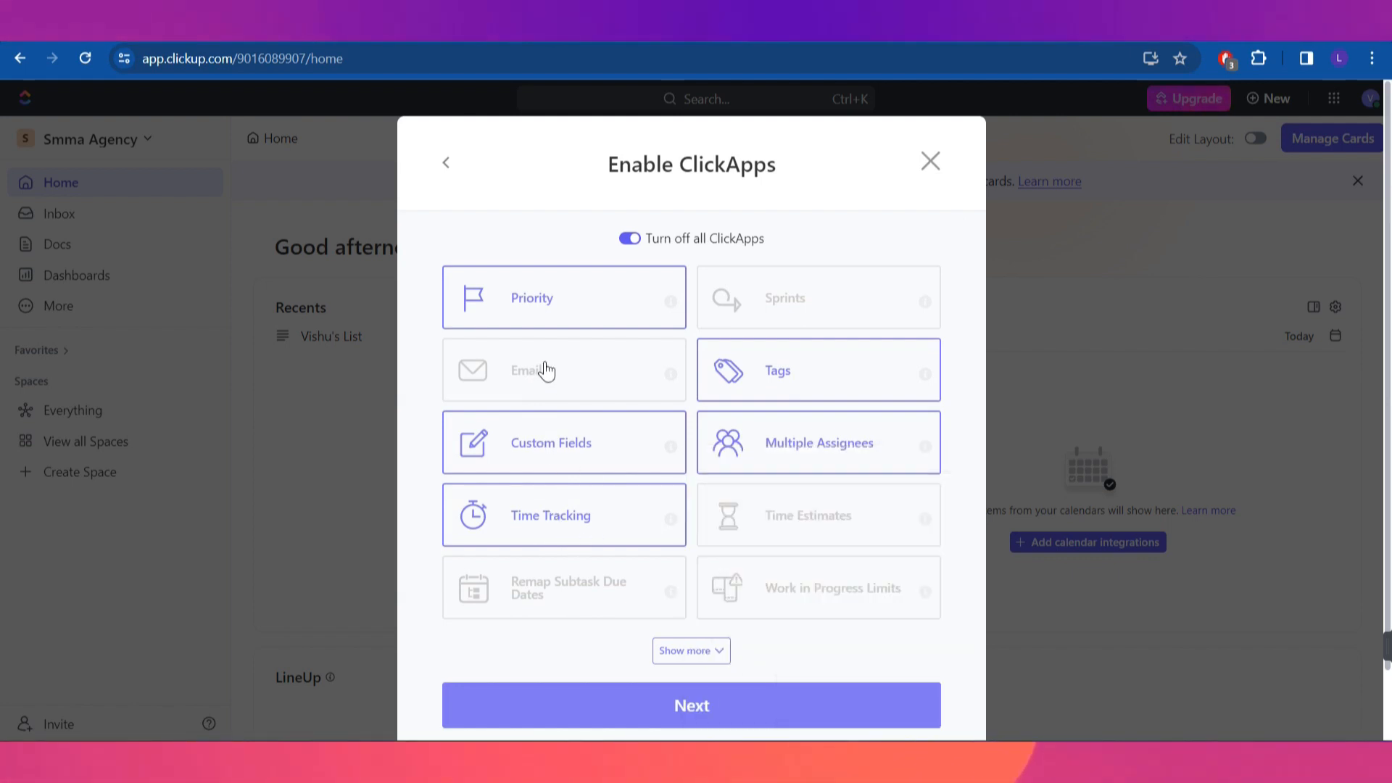
Turn on the Email ClickApp and expand the list to show the remaining ClickApps
{"action": "left_click", "coordinate": [625, 381]}
{"action": "scroll", "coordinate": [837, 520], "scroll_direction": "down", "scroll_amount": 1}
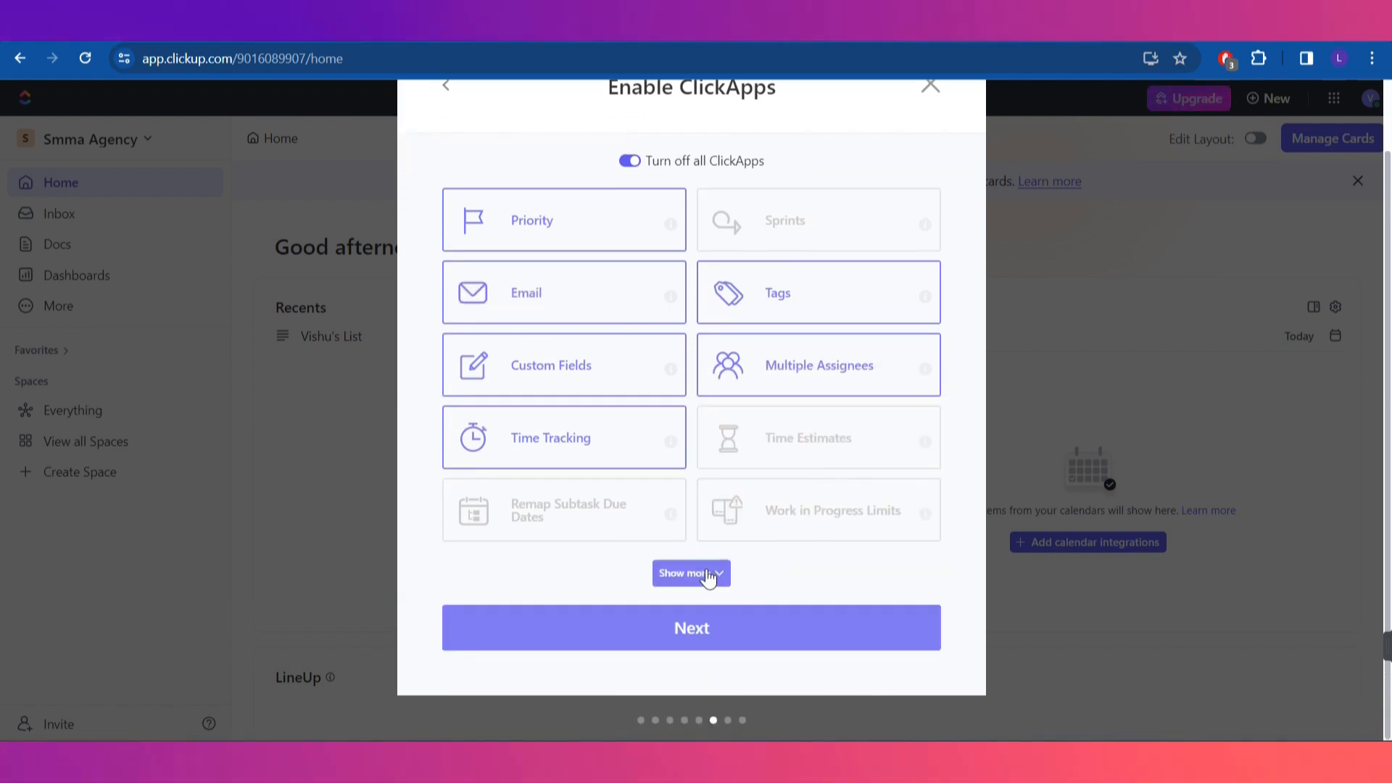
{"action": "scroll", "coordinate": [776, 522], "scroll_direction": "up", "scroll_amount": 1}
{"action": "scroll", "coordinate": [747, 558], "scroll_direction": "down", "scroll_amount": 1}
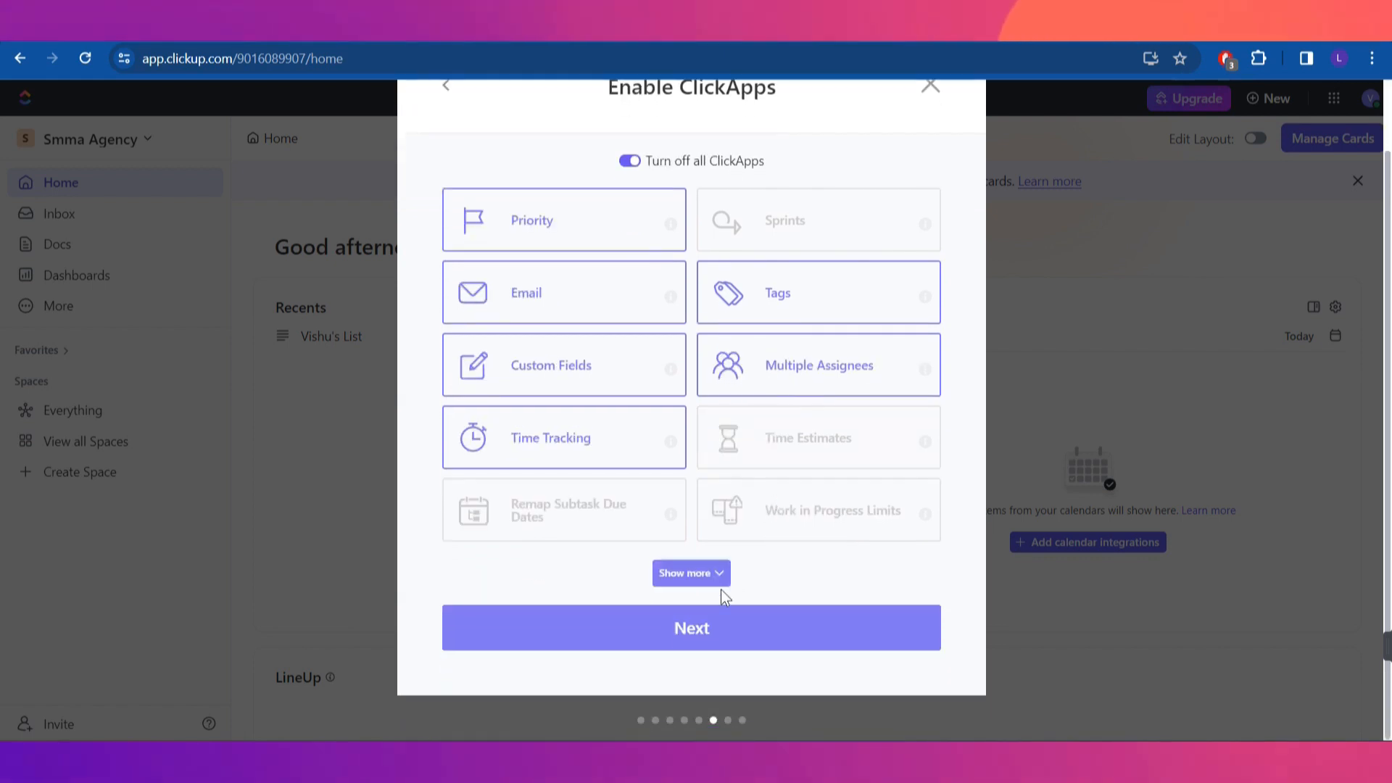
{"action": "left_click", "coordinate": [717, 573]}
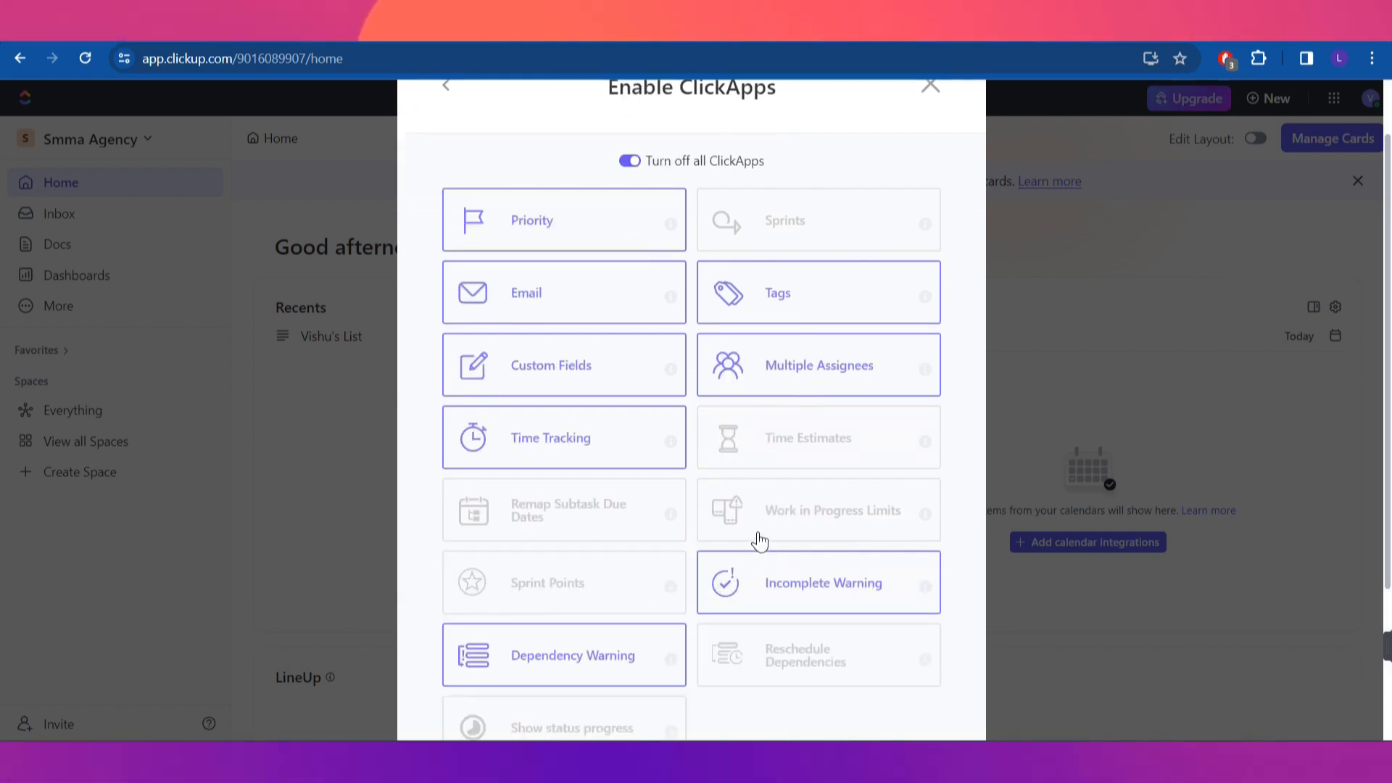
{"action": "scroll", "coordinate": [769, 527], "scroll_direction": "down", "scroll_amount": 1}
{"action": "scroll", "coordinate": [769, 527], "scroll_direction": "down", "scroll_amount": 1}
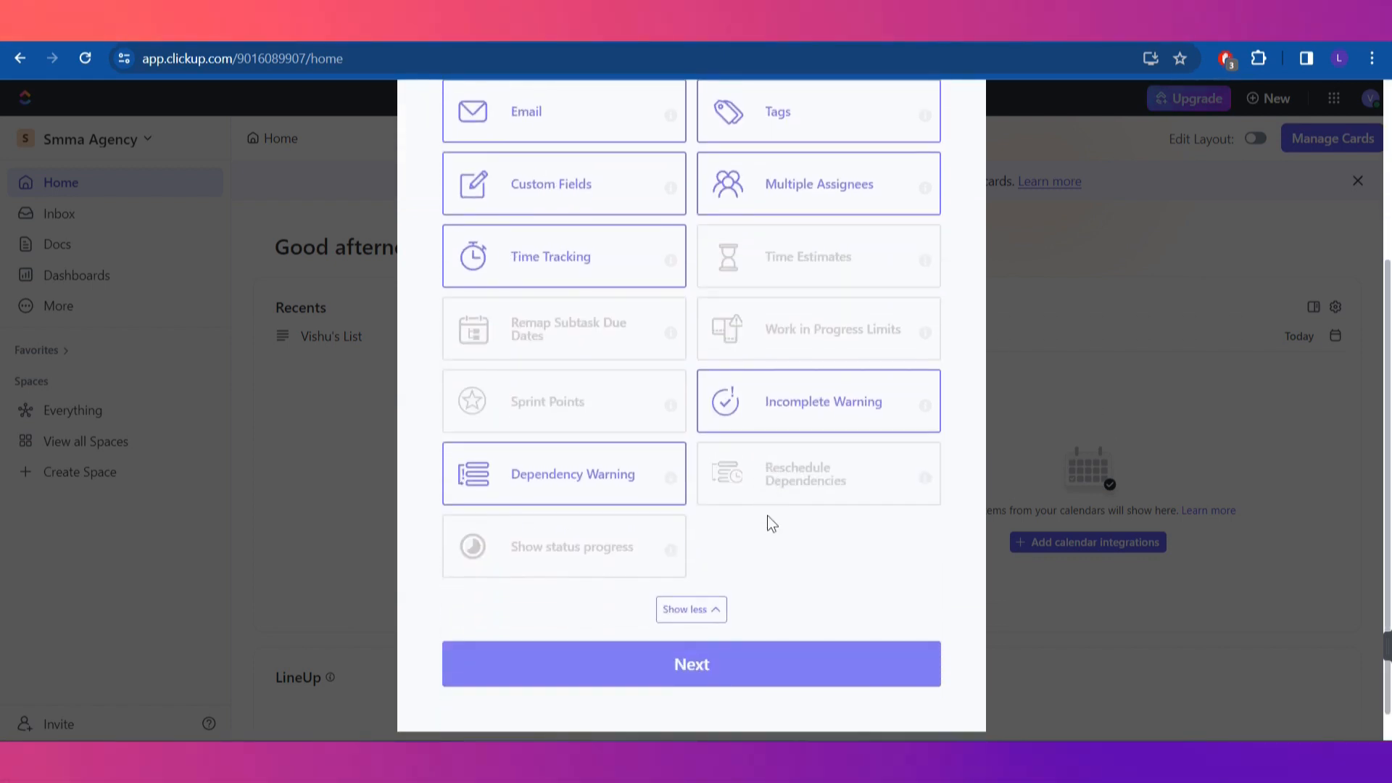
Enable Sprint Points, disable Incomplete Warning and Dependency Warning, and continue to default views
{"action": "left_click", "coordinate": [559, 406]}
{"action": "left_click", "coordinate": [621, 479]}
{"action": "left_click", "coordinate": [783, 417]}
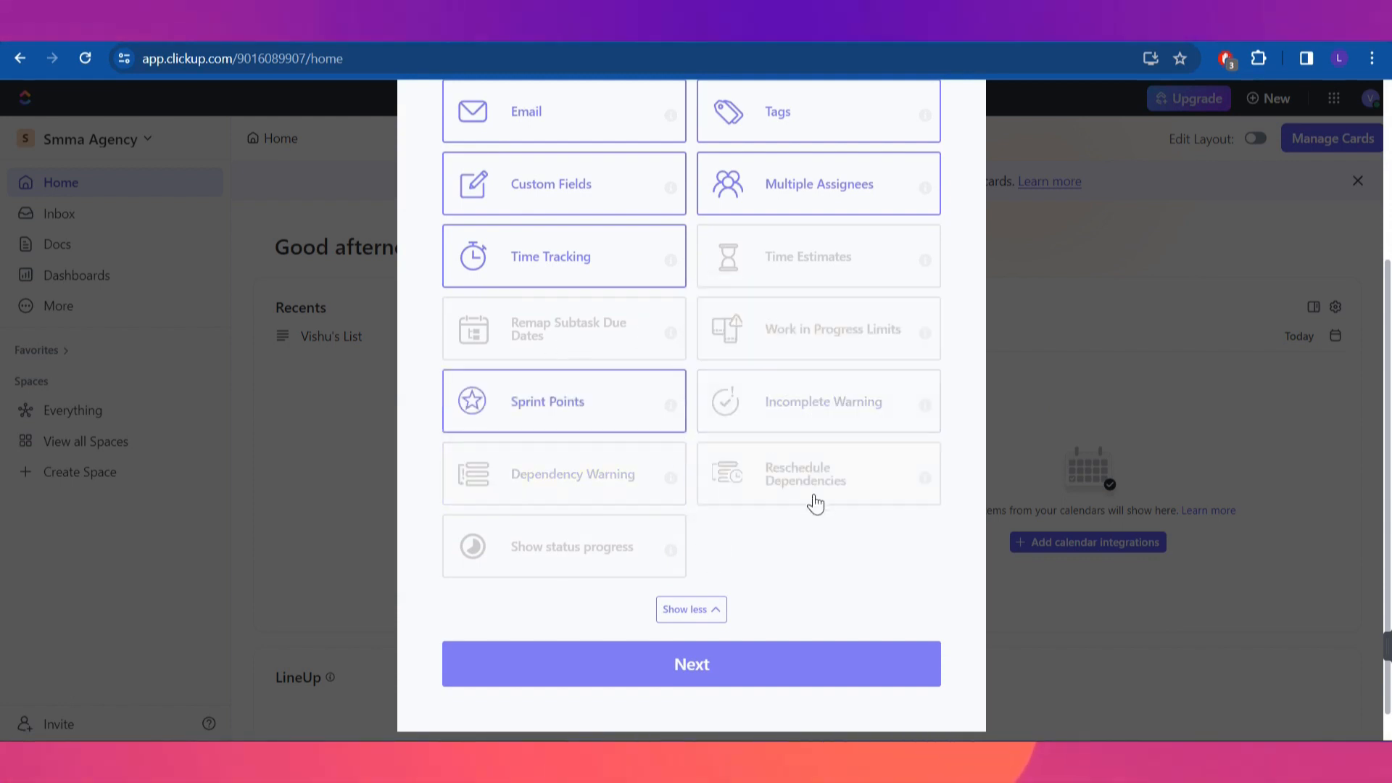
{"action": "scroll", "coordinate": [814, 500], "scroll_direction": "up", "scroll_amount": 3}
{"action": "scroll", "coordinate": [740, 540], "scroll_direction": "down", "scroll_amount": 3}
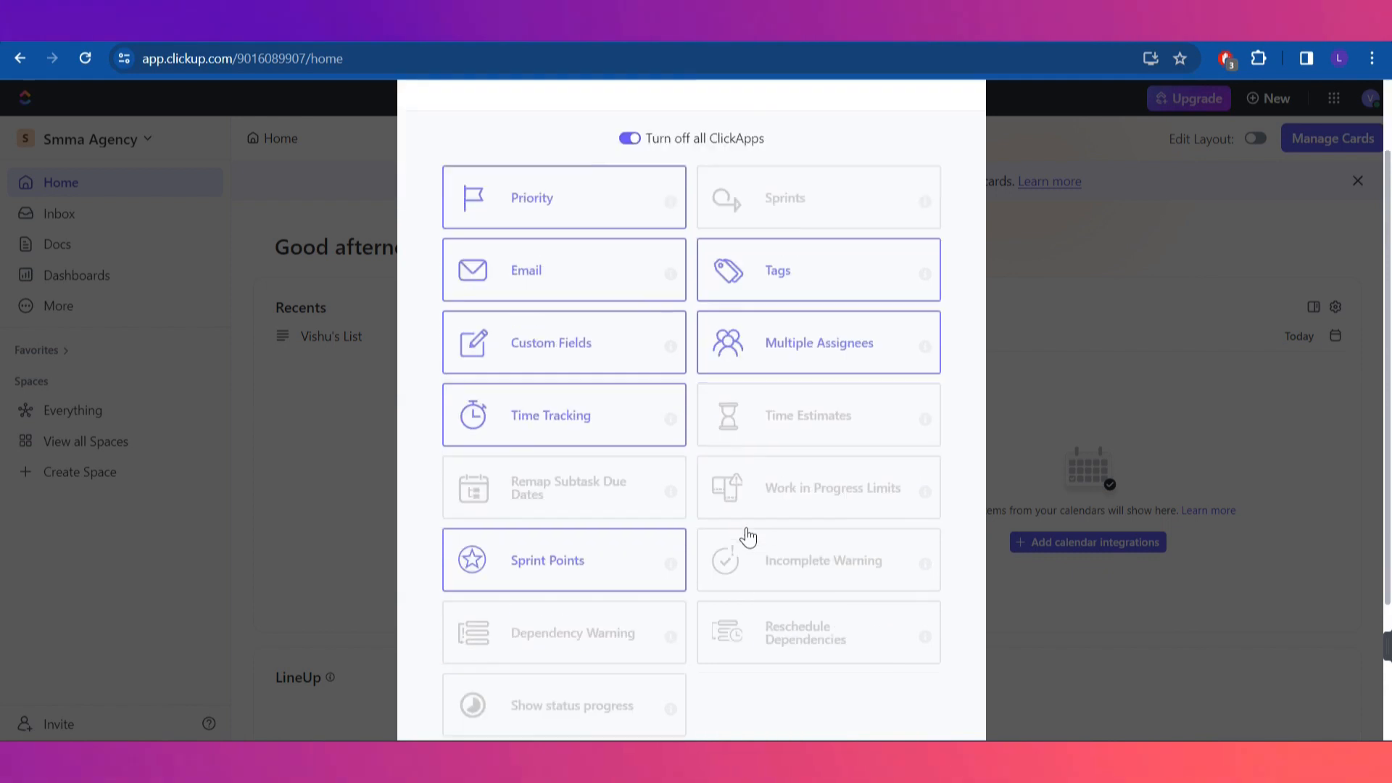
{"action": "left_click", "coordinate": [741, 630]}
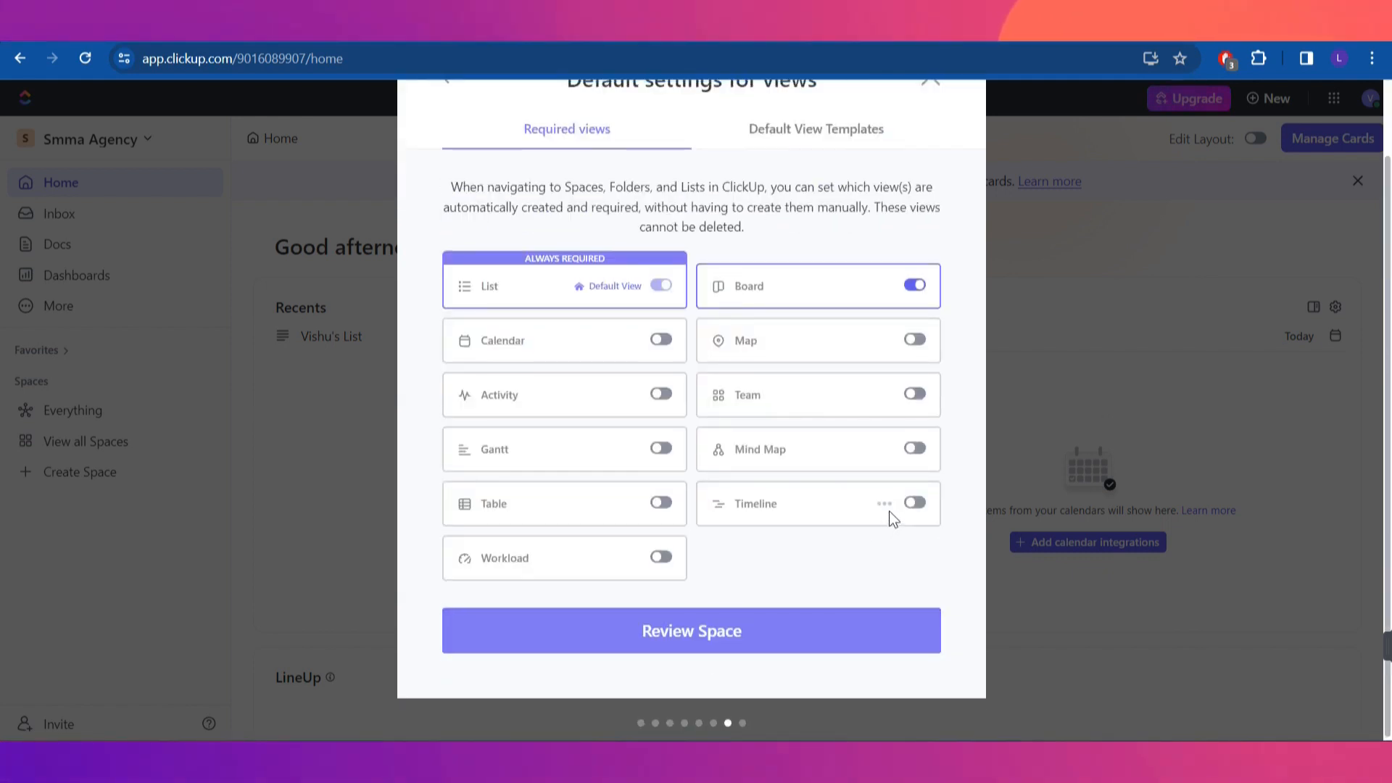
Make Calendar a required default view and review the Hiring Freelancers Space summary
{"action": "scroll", "coordinate": [888, 510], "scroll_direction": "up", "scroll_amount": 2}
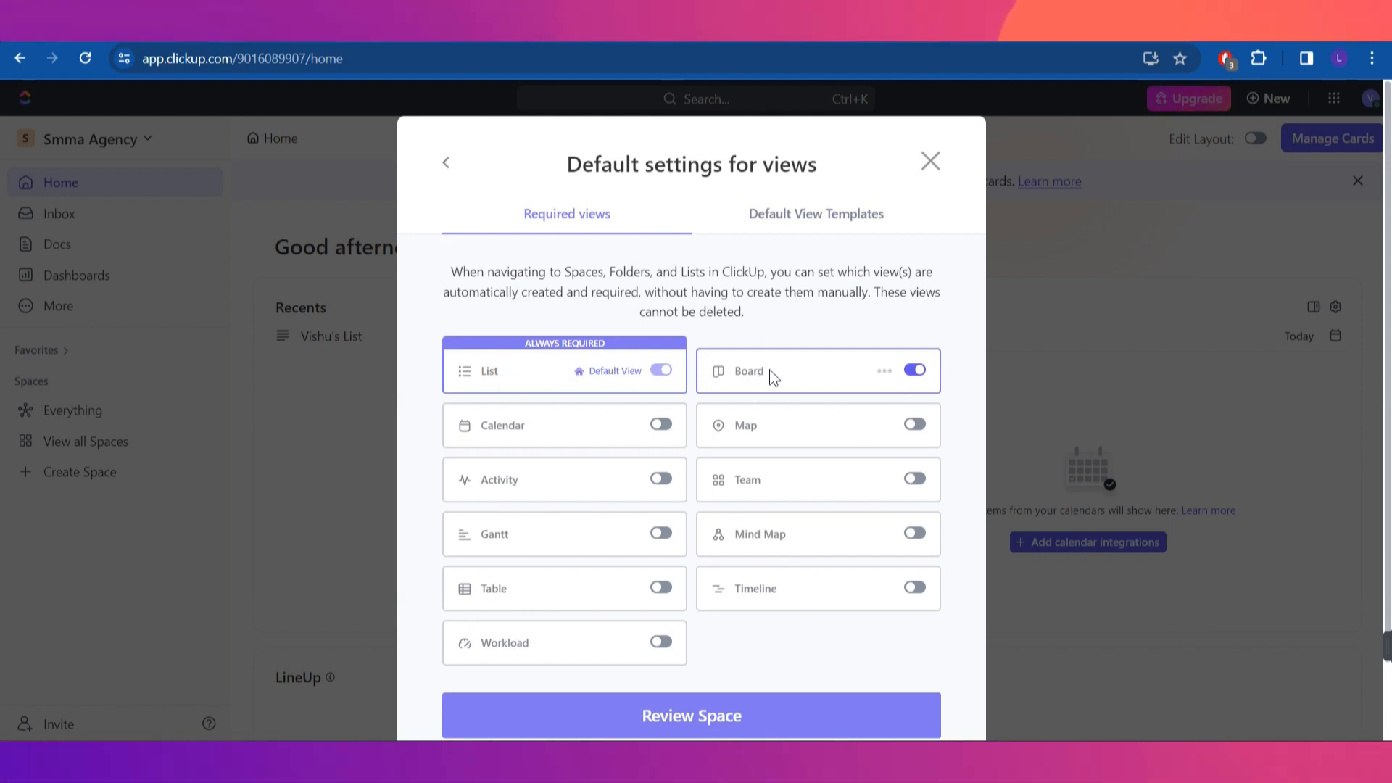
{"action": "left_click", "coordinate": [660, 424]}
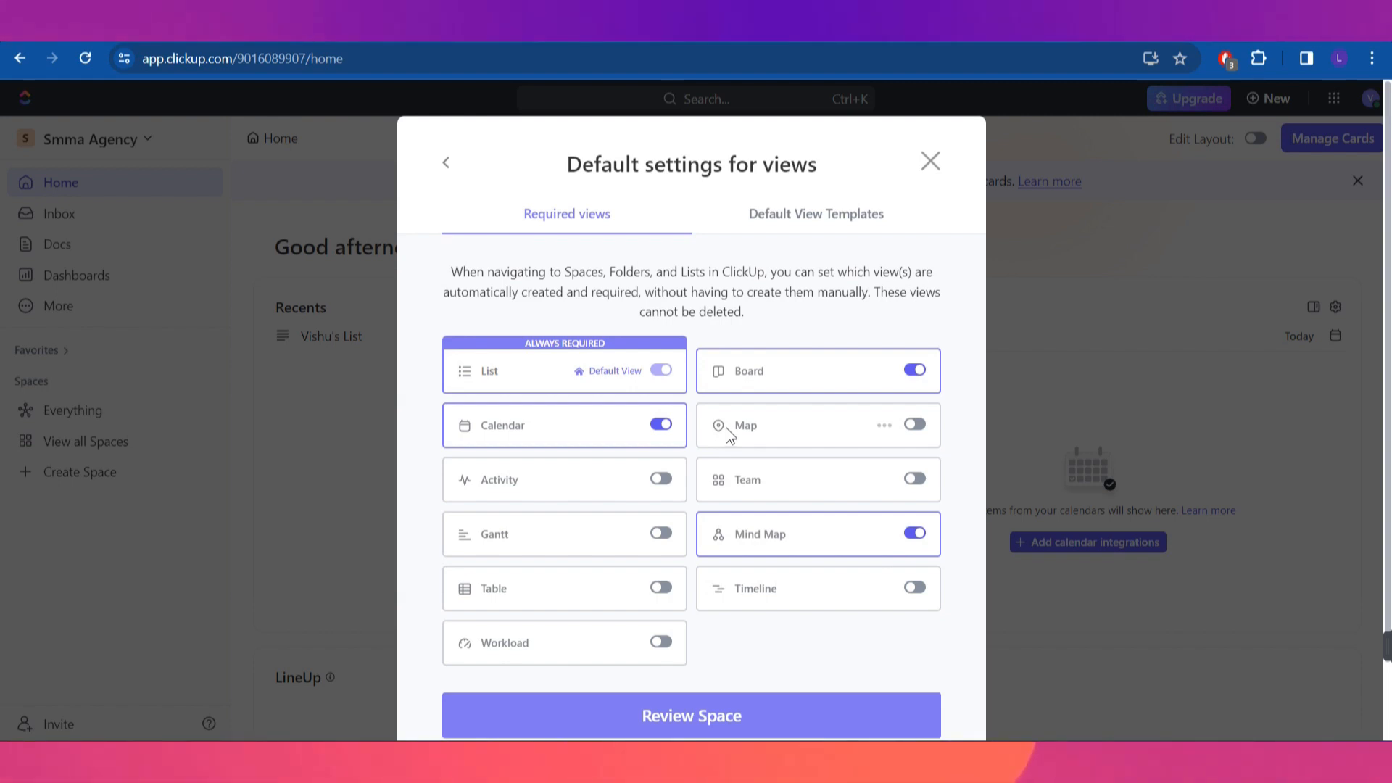
{"action": "left_click", "coordinate": [728, 719]}
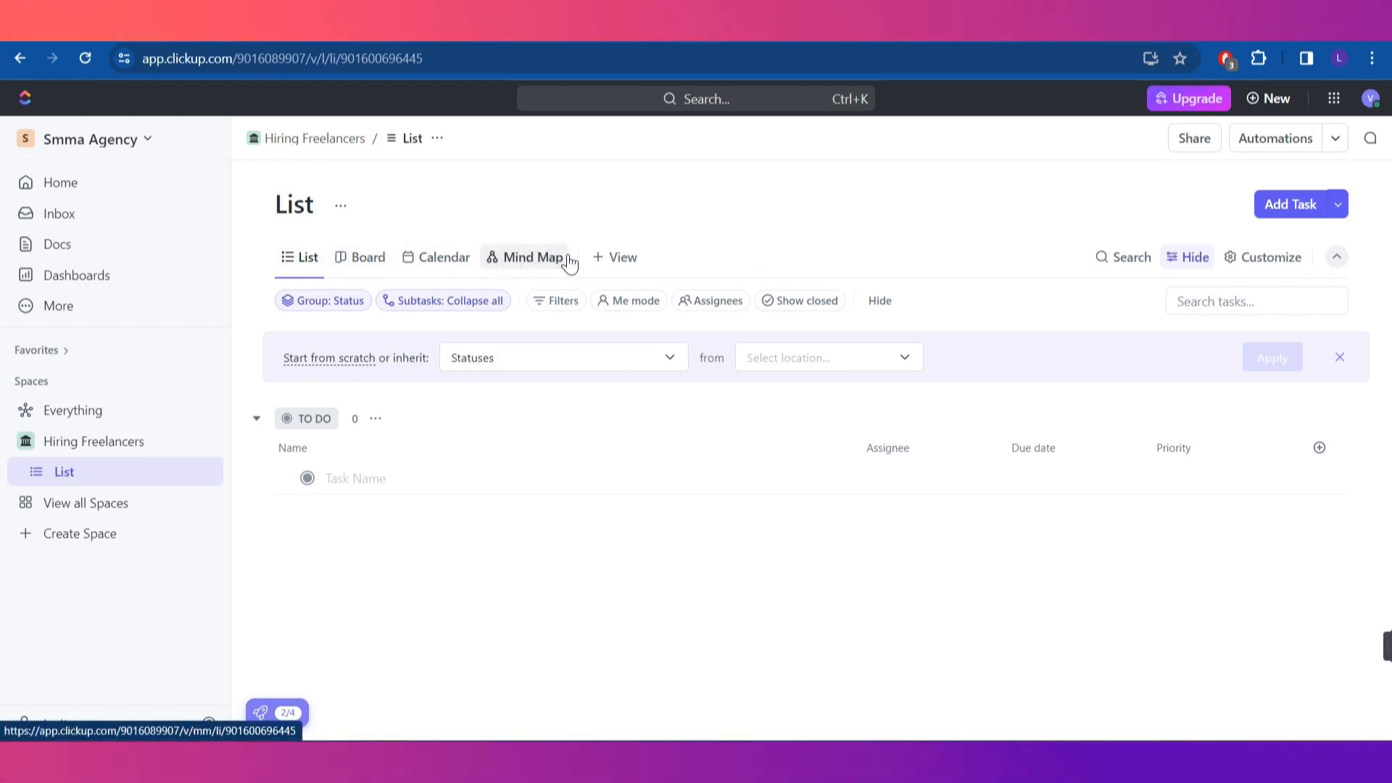
Try the Board, Calendar and Mind Map views and browse the other addable view types
{"action": "left_click", "coordinate": [356, 261]}
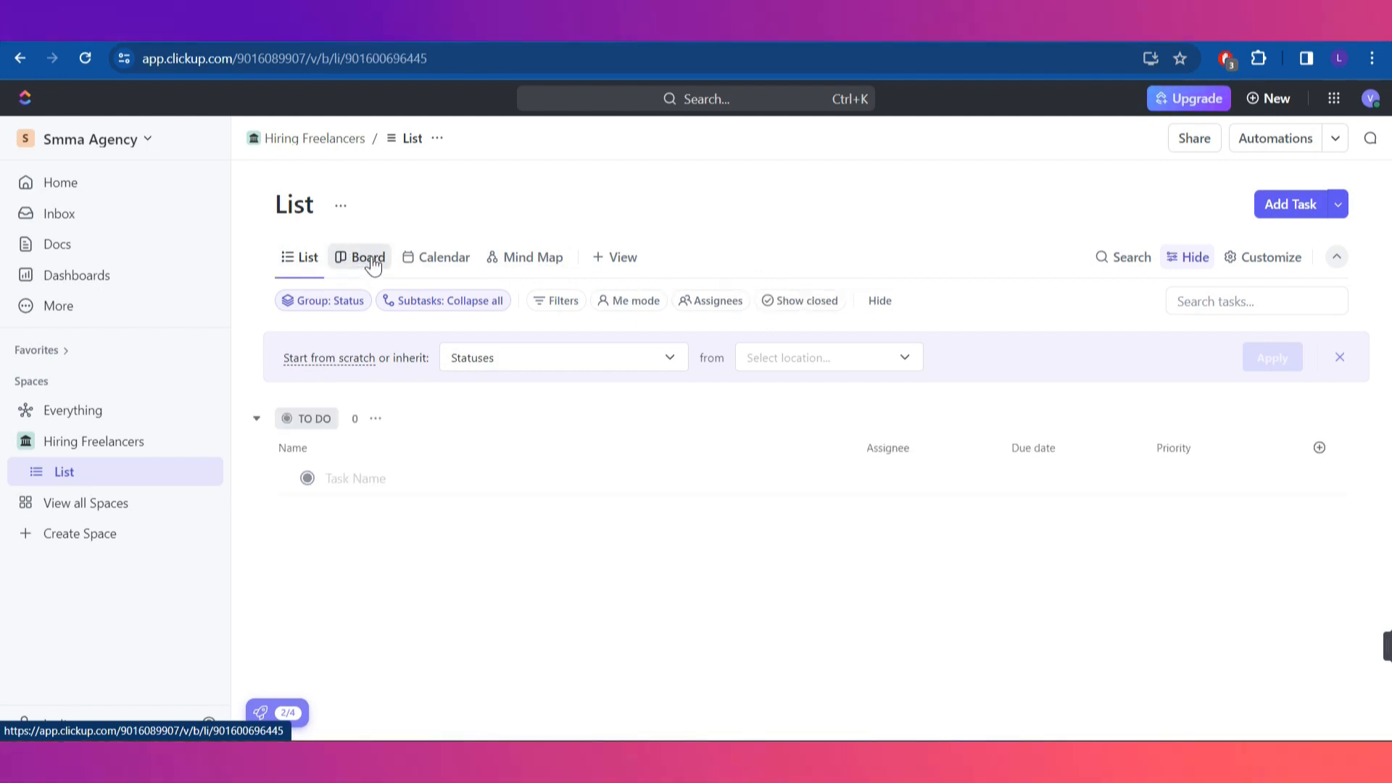
{"action": "left_click", "coordinate": [469, 262]}
{"action": "left_click", "coordinate": [527, 262]}
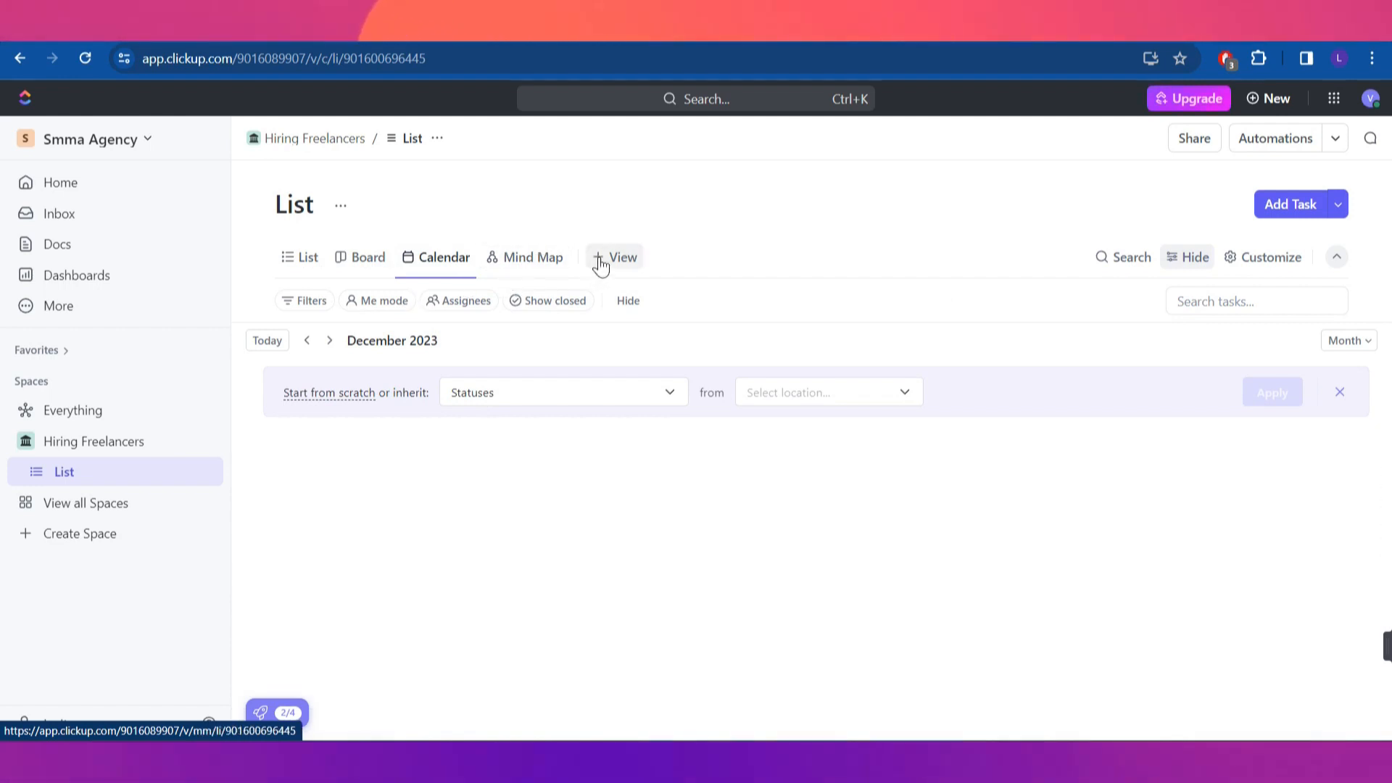
{"action": "left_click", "coordinate": [622, 258]}
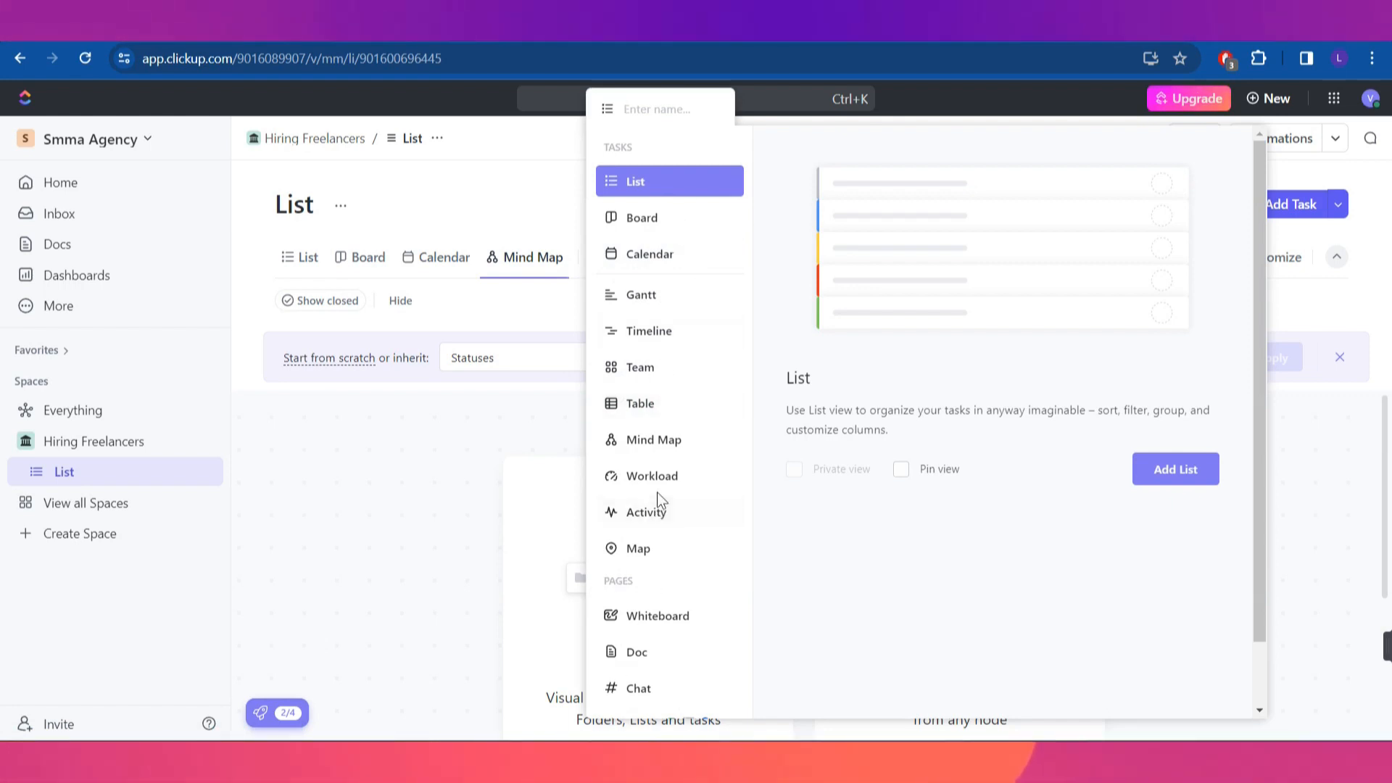
{"action": "left_click", "coordinate": [493, 394]}
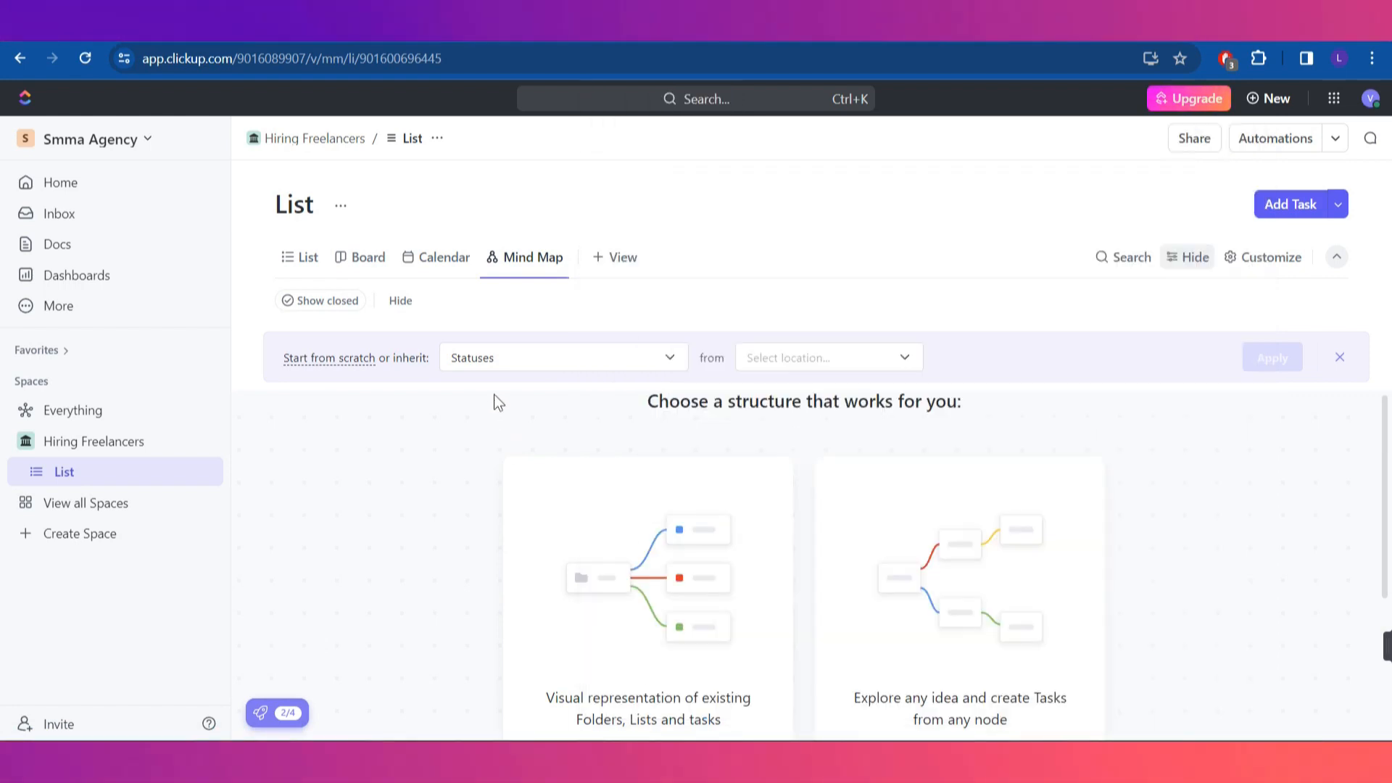
Back in List view, turn on Me mode and switch to the Board view
{"action": "left_click", "coordinate": [302, 257]}
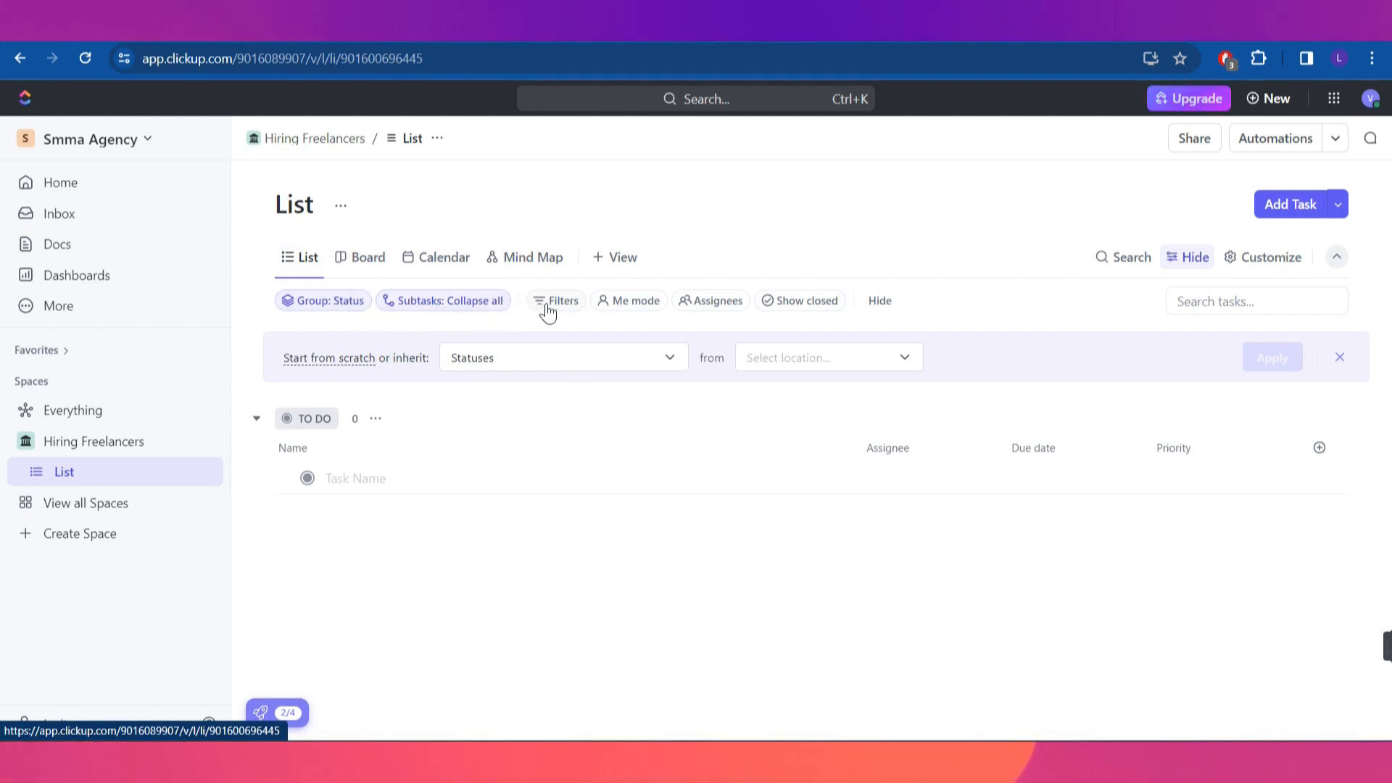
{"action": "left_click", "coordinate": [638, 305]}
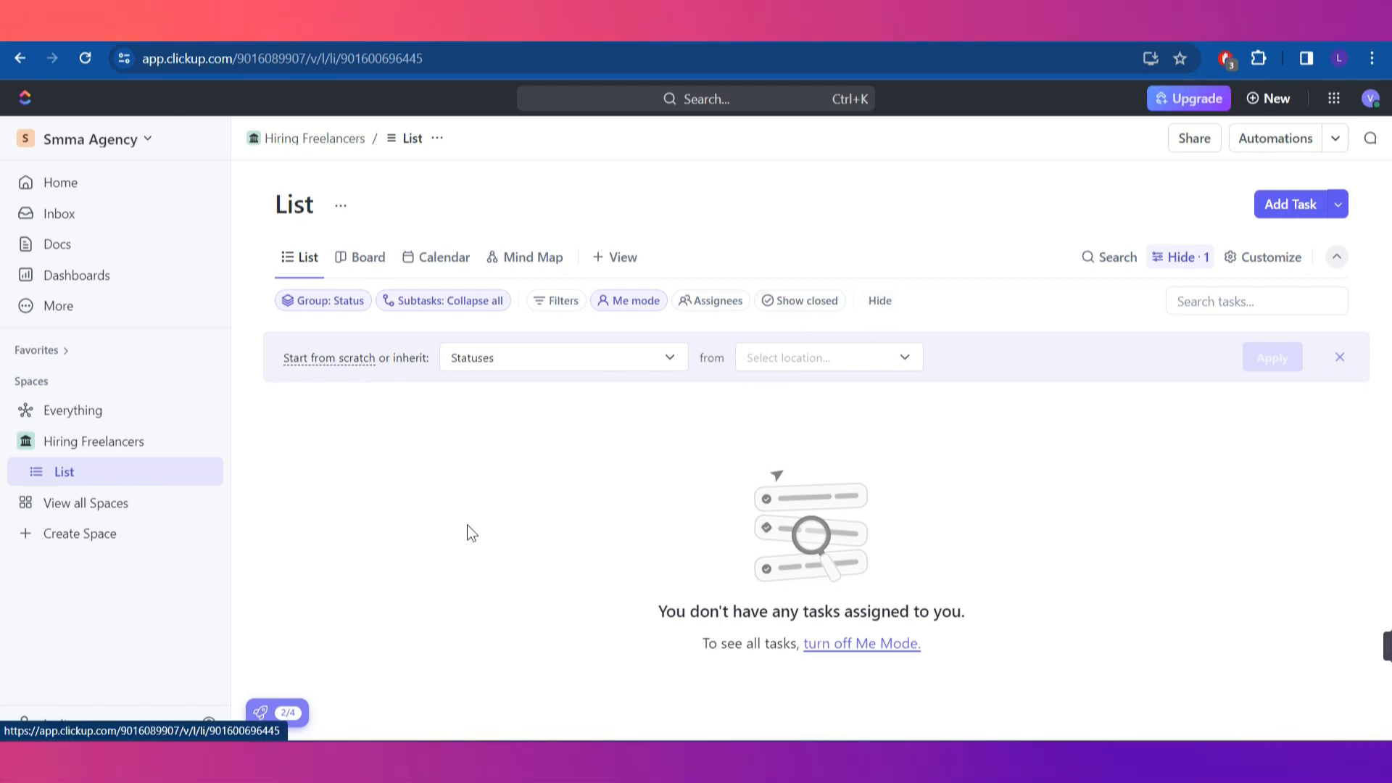
{"action": "left_click", "coordinate": [367, 257]}
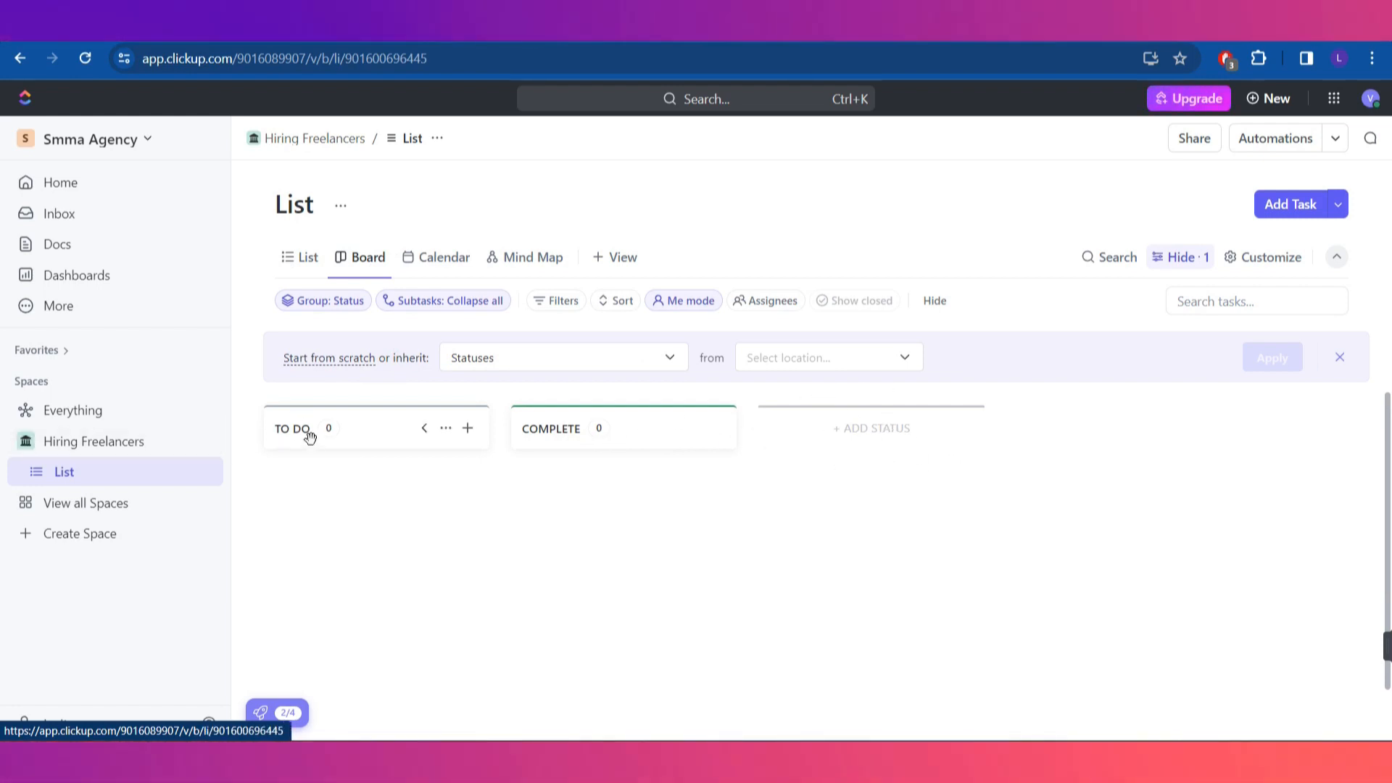
Add a 'Hire Video Editors' task to the TO DO column
{"action": "left_click", "coordinate": [465, 434]}
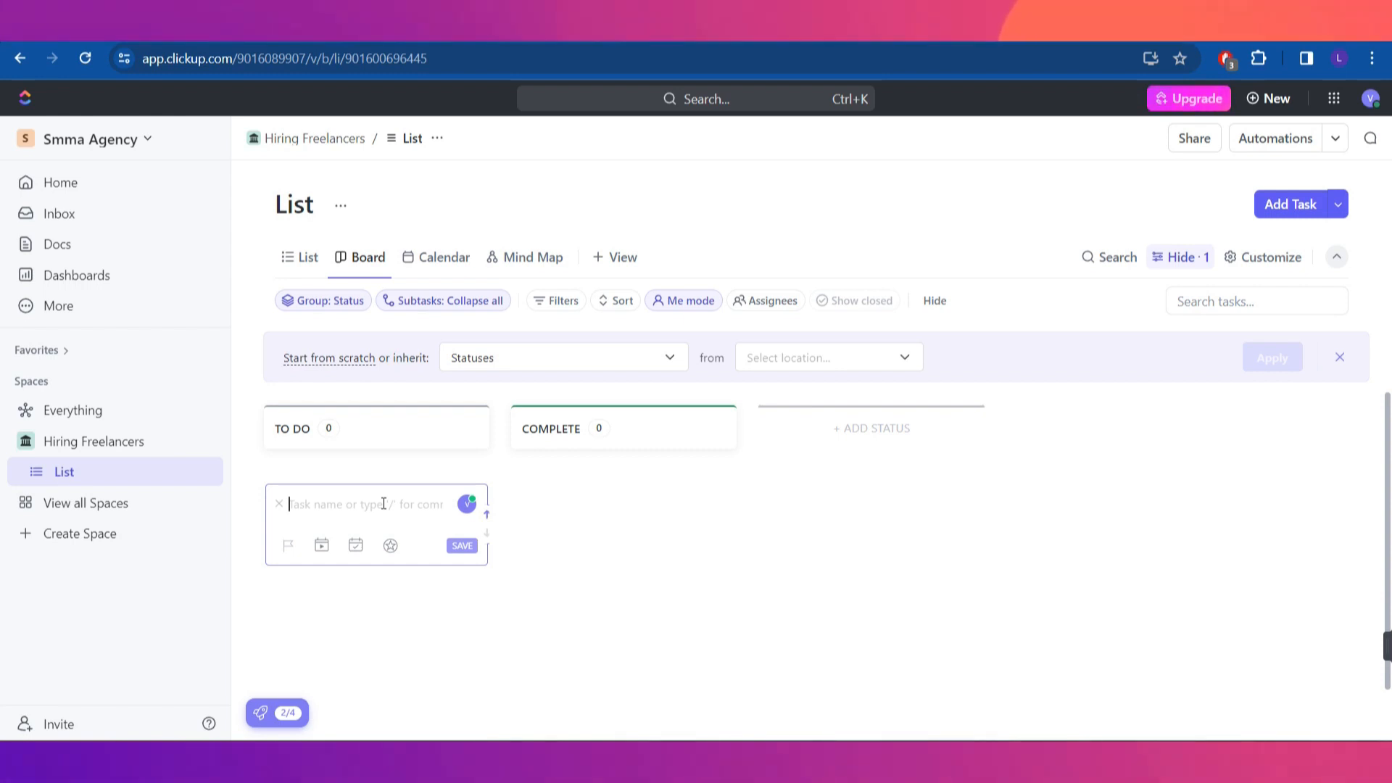
{"action": "type", "text": "Hire Video"}
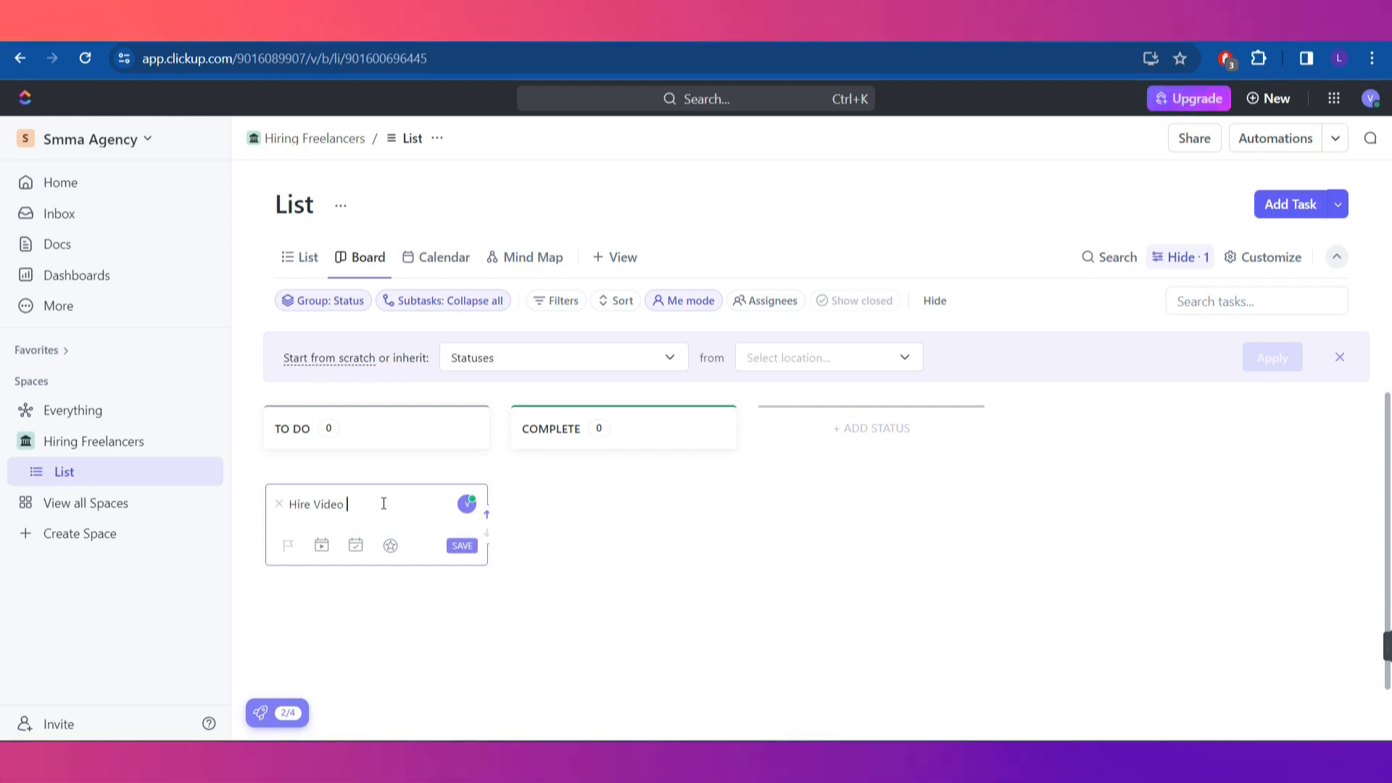
{"action": "type", "text": " Editors"}
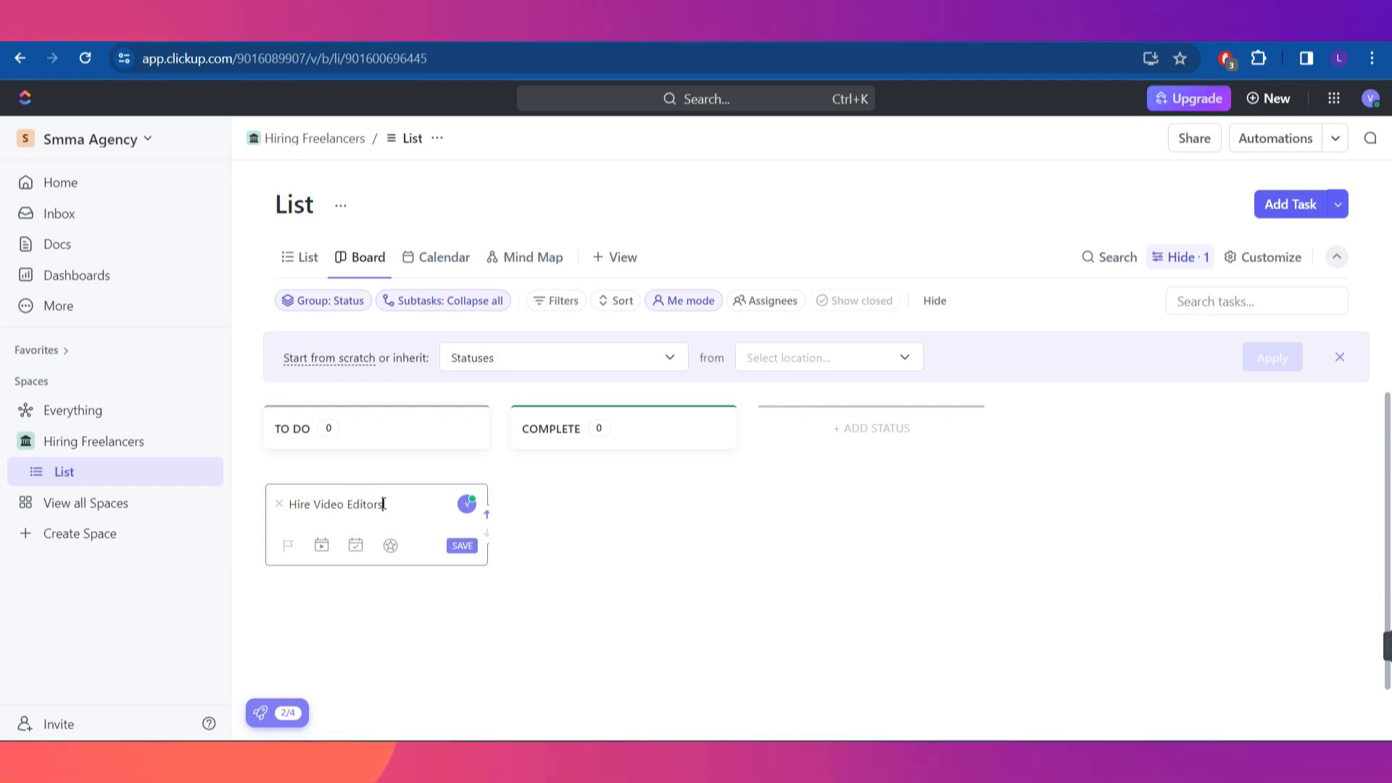
{"action": "key", "text": "Return"}
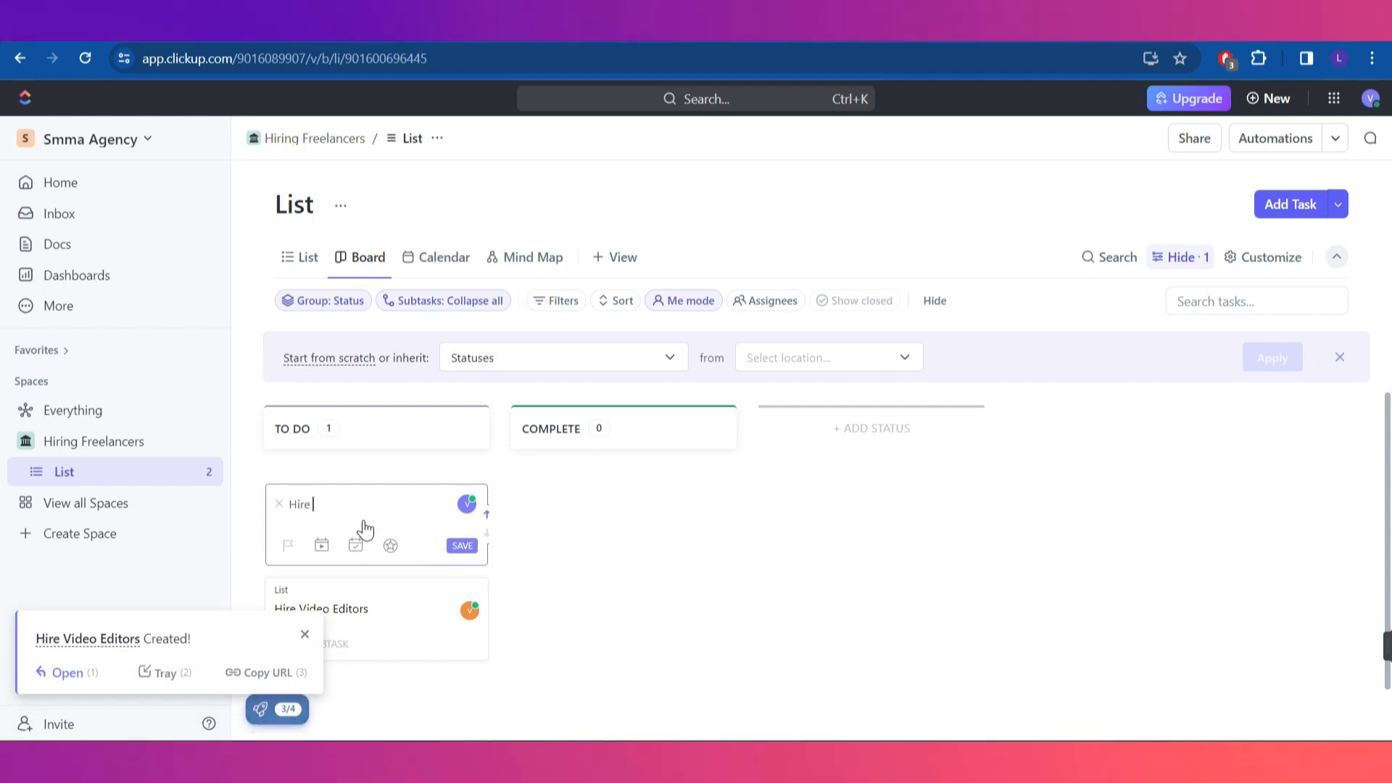
Draft a second task 'Hire Graphic Designers', then open the Hire Video Editors task details
{"action": "type", "text": "Hire Graphic "}
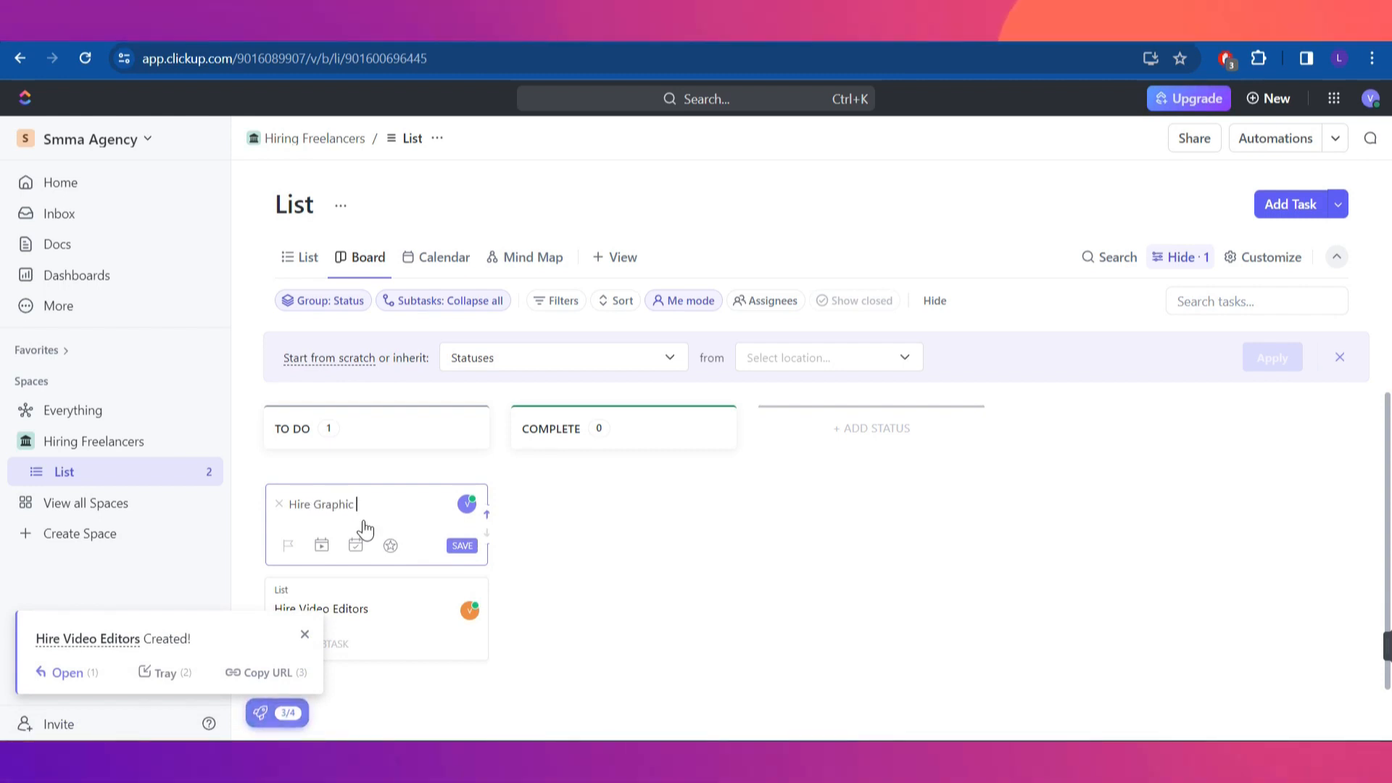
{"action": "type", "text": "Designers"}
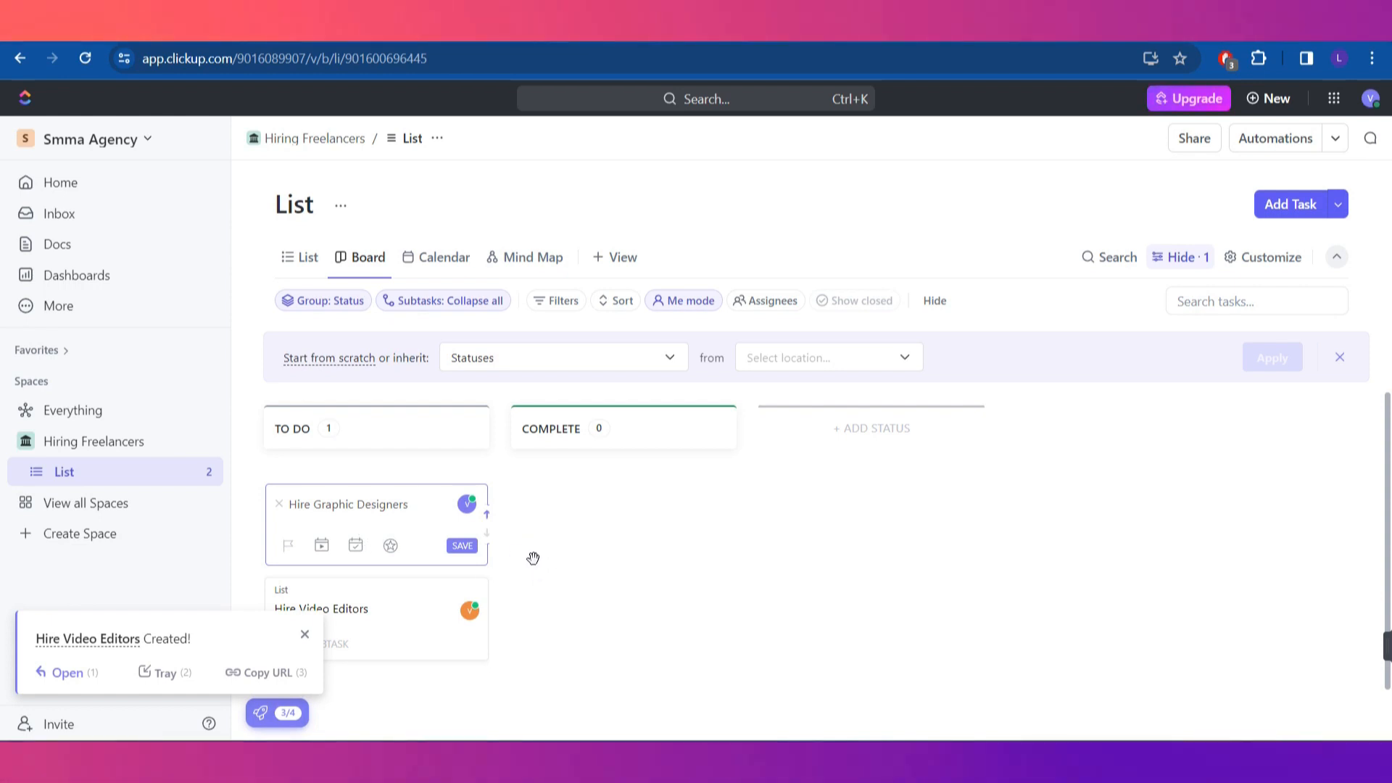
{"action": "left_click", "coordinate": [305, 636]}
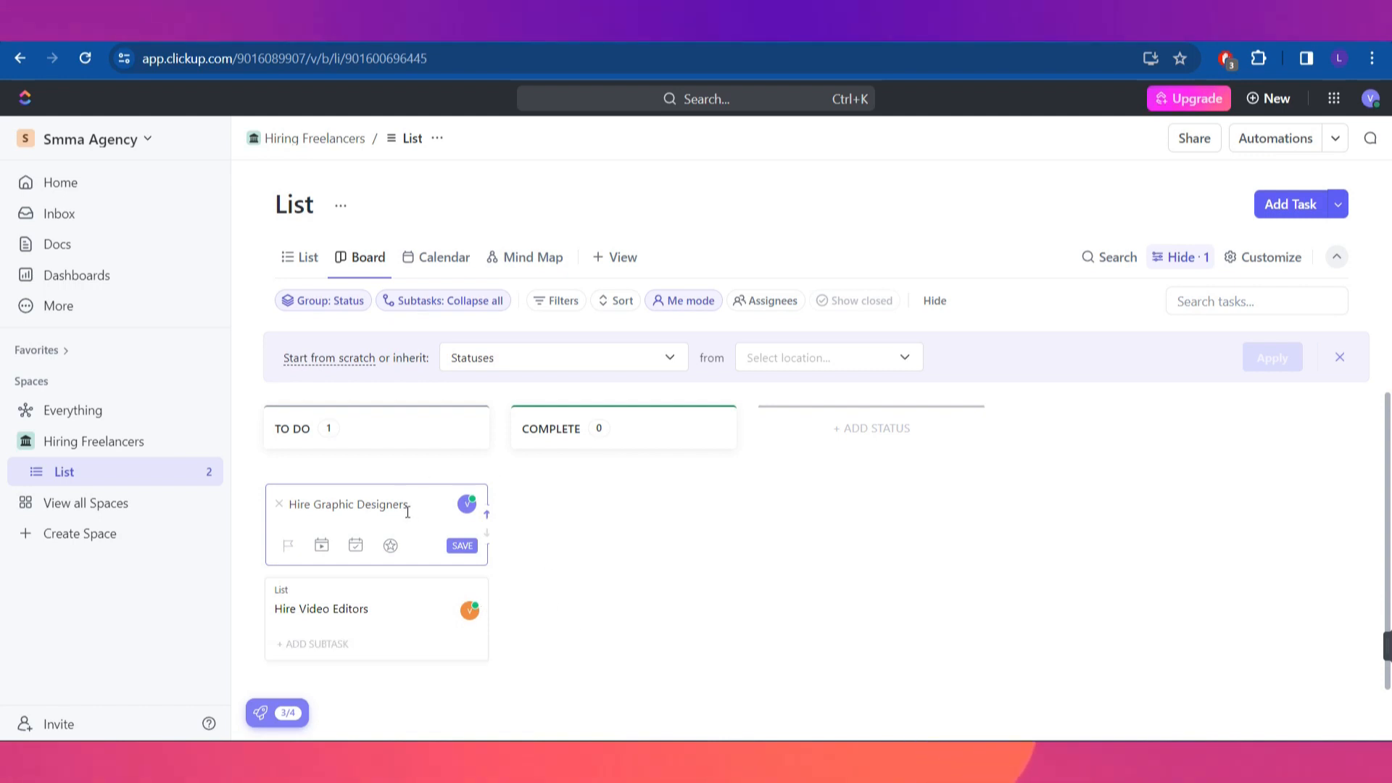
{"action": "left_click", "coordinate": [417, 629]}
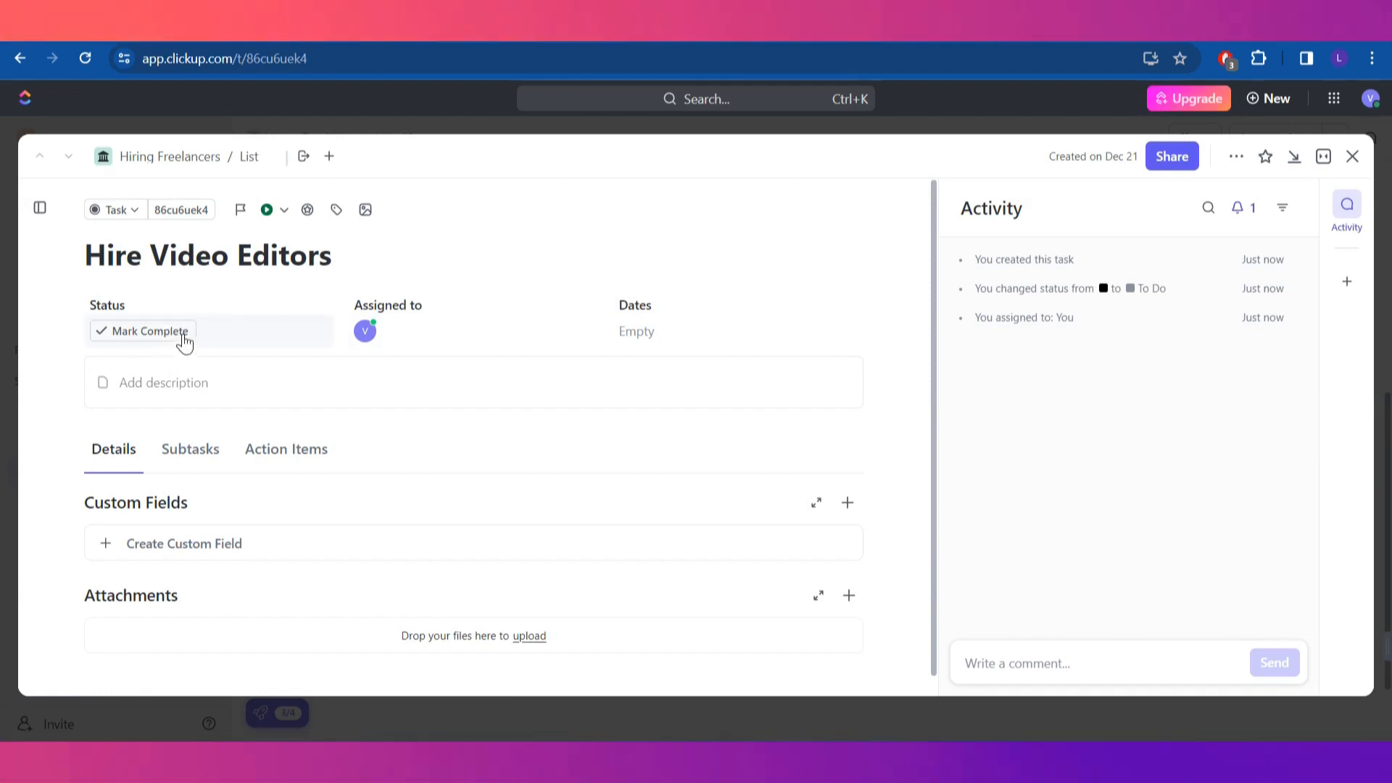
Toggle Mark Complete on the Hire Video Editors task and check its assignee list
{"action": "left_click", "coordinate": [150, 345]}
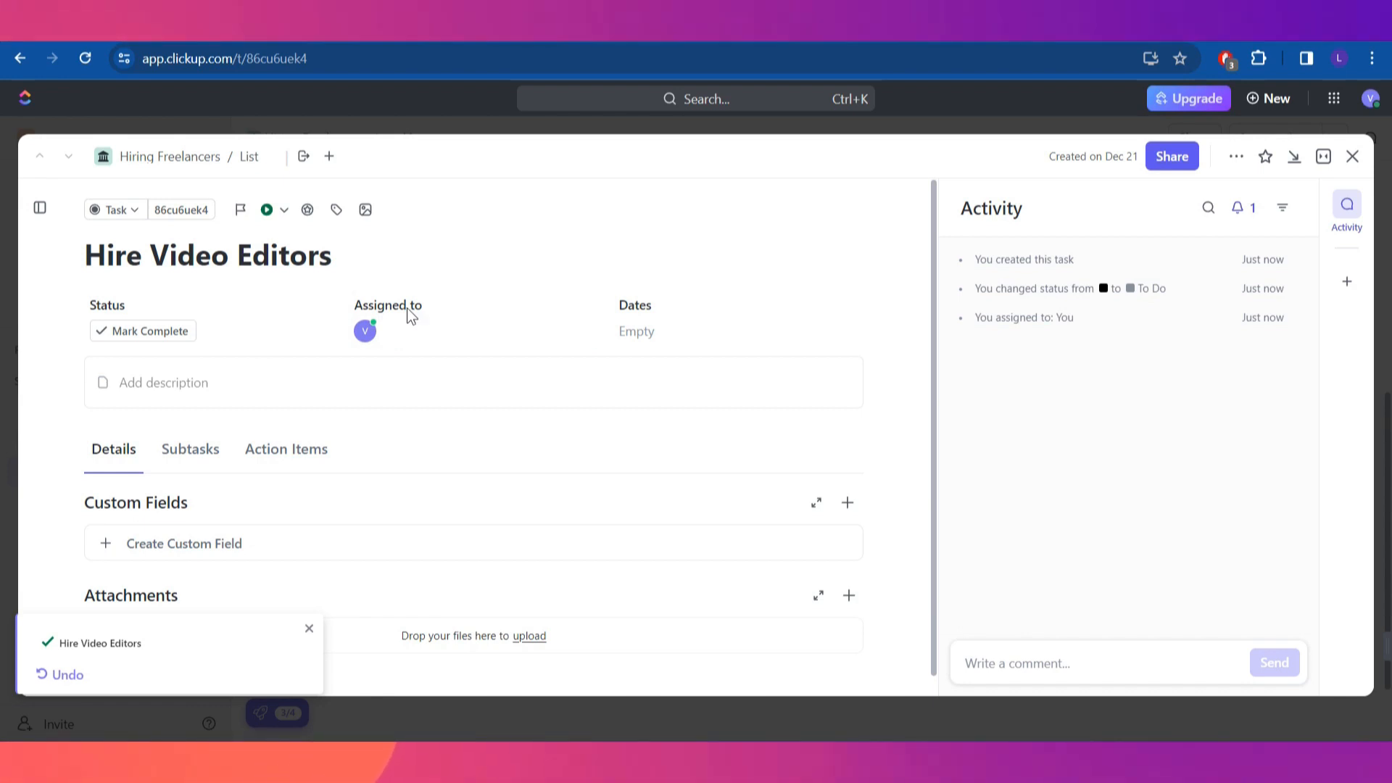
{"action": "left_click", "coordinate": [422, 329]}
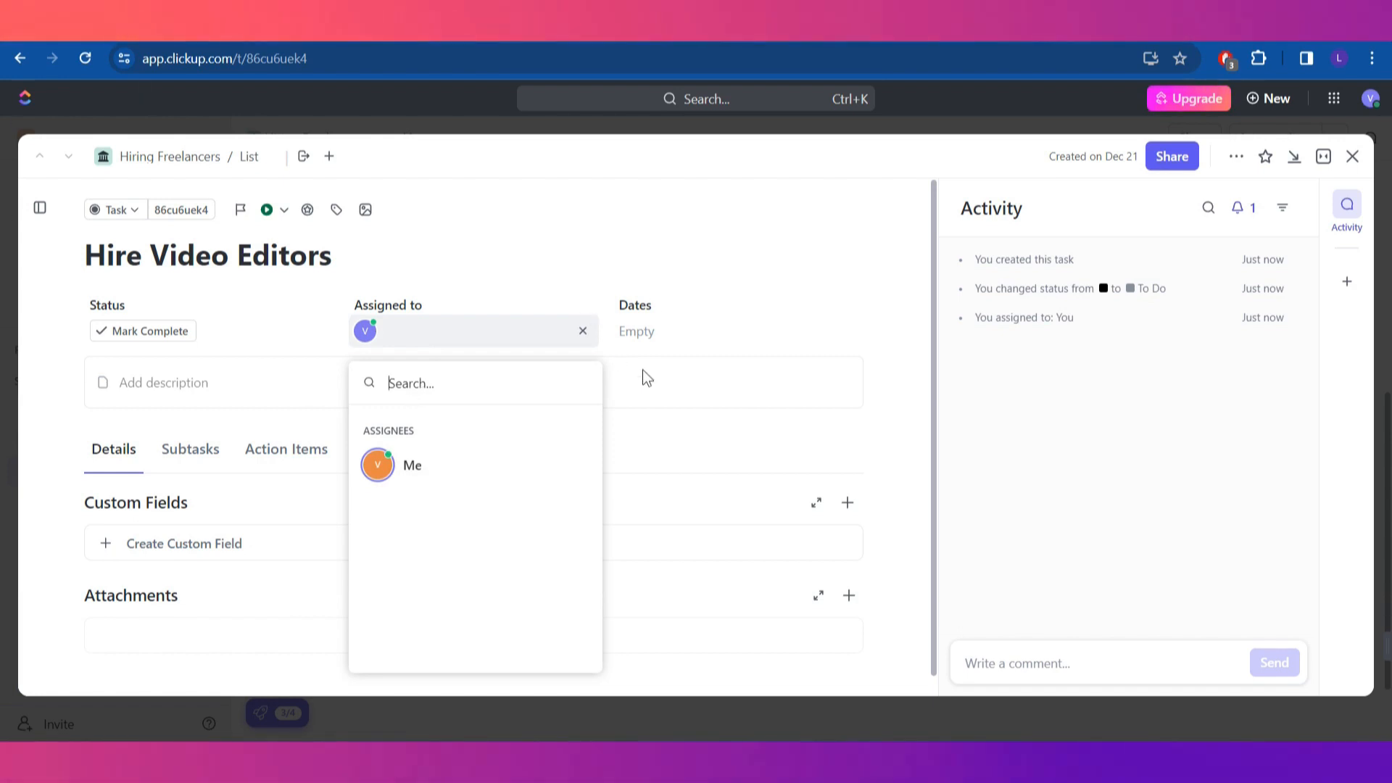
{"action": "left_click", "coordinate": [662, 332]}
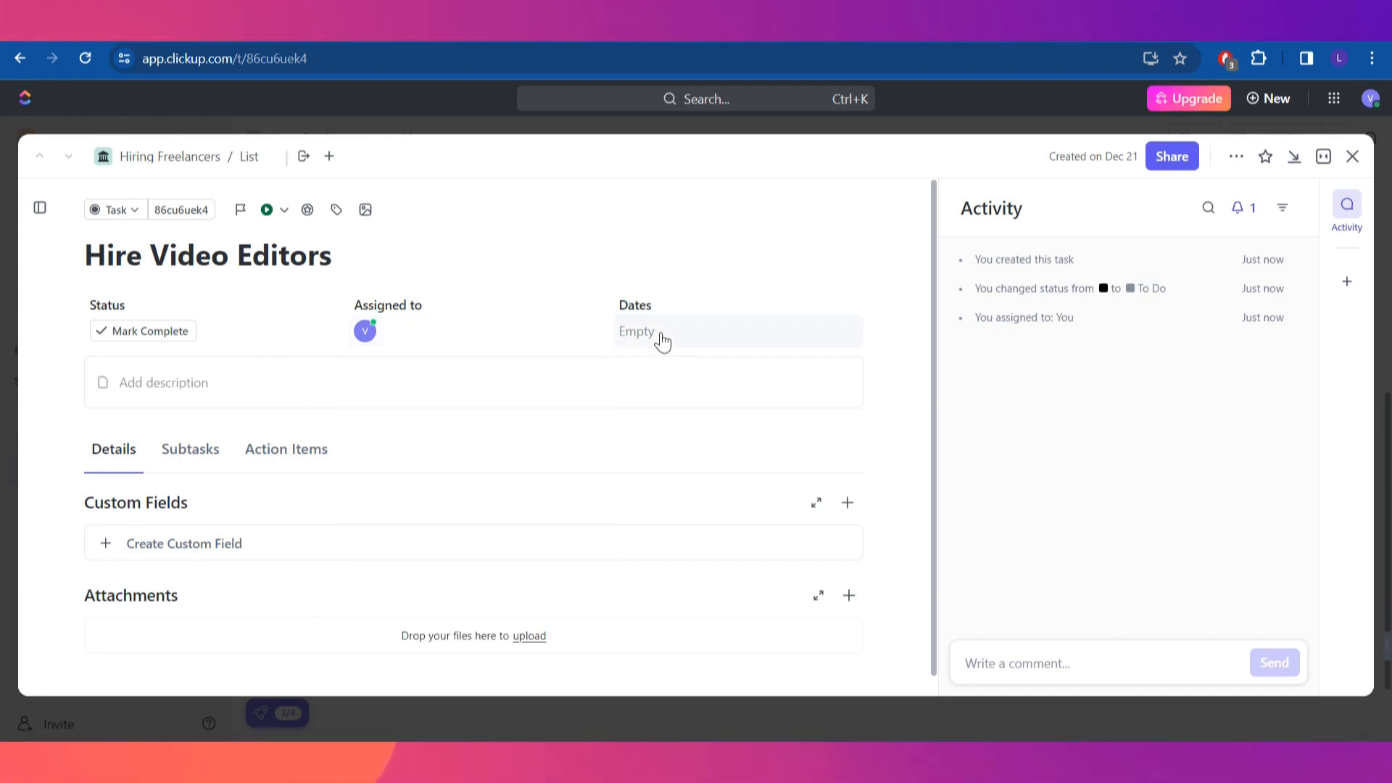
Set the task's due date to Monday, 25 December 2023
{"action": "left_click", "coordinate": [659, 332]}
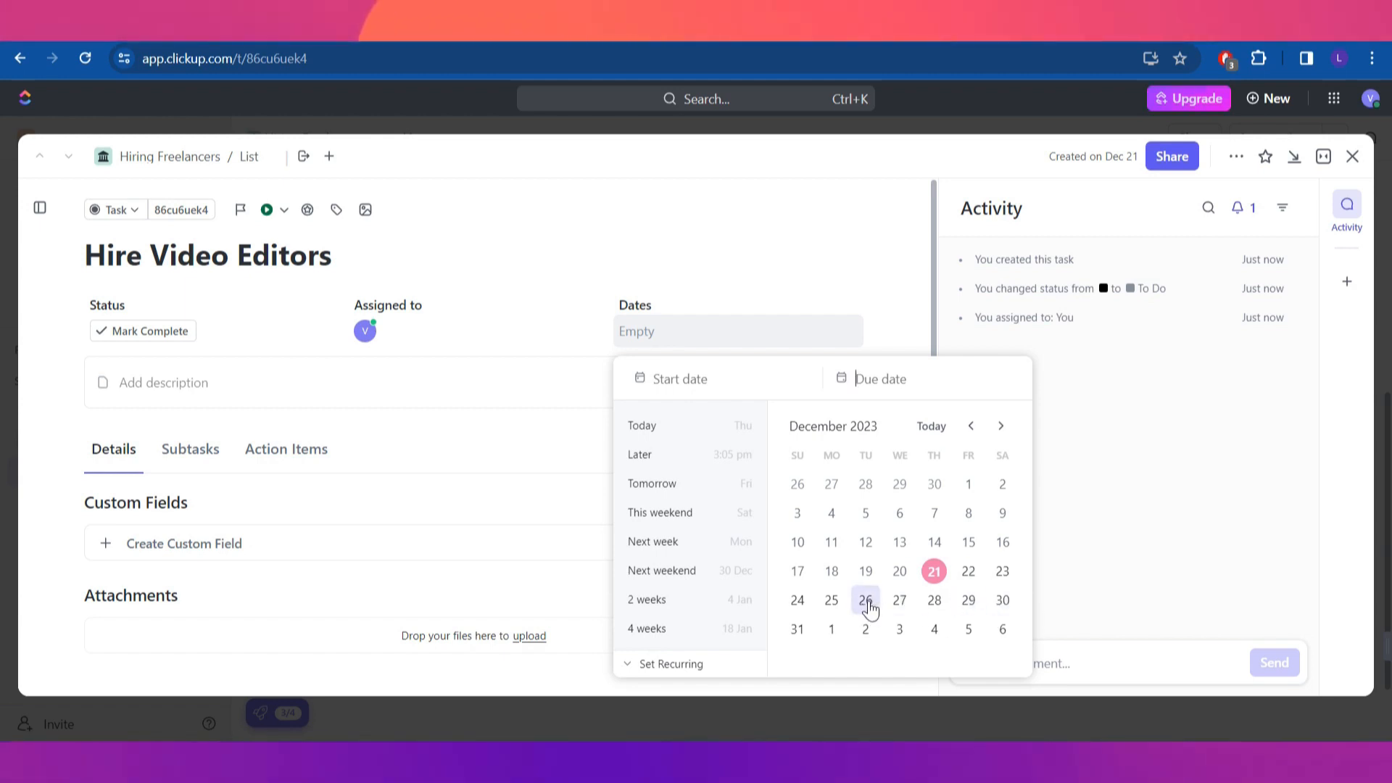
{"action": "left_click", "coordinate": [831, 602]}
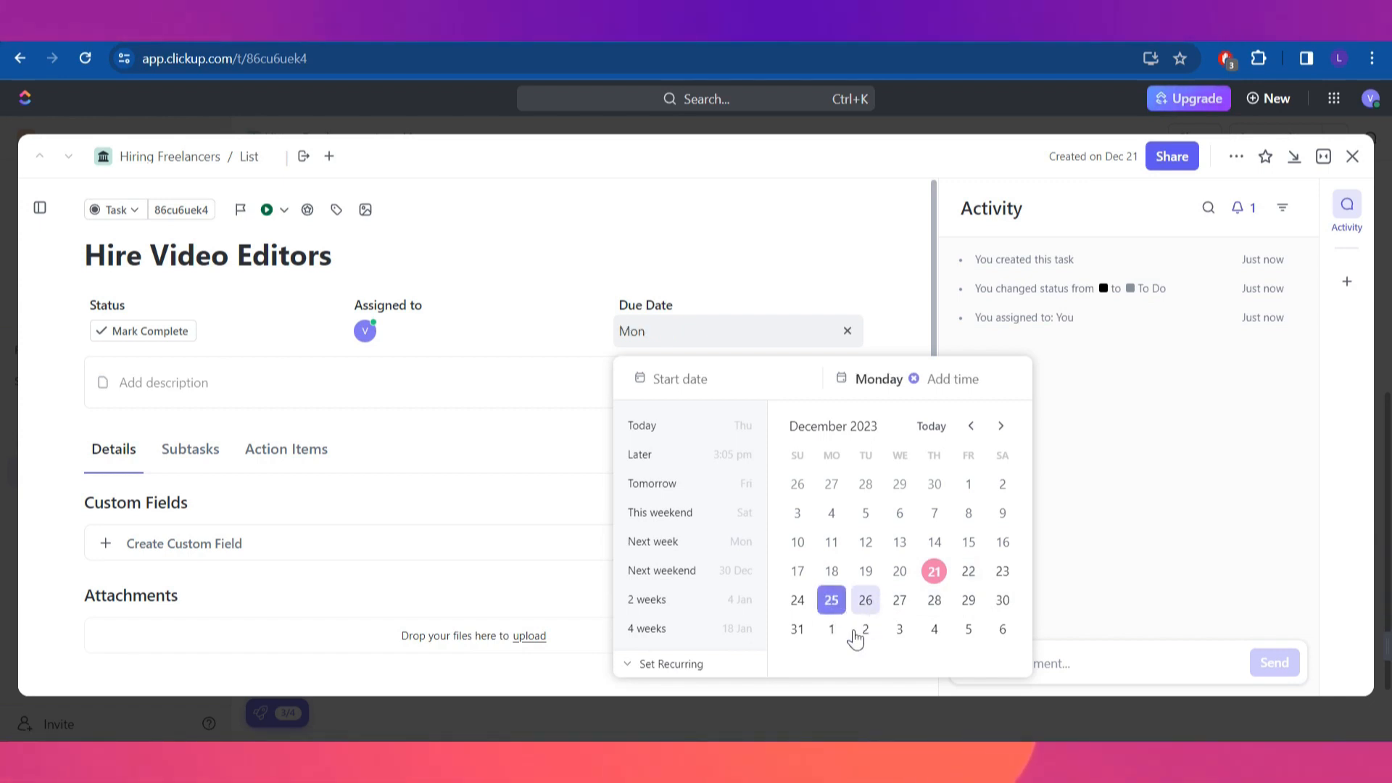
{"action": "left_click", "coordinate": [899, 332]}
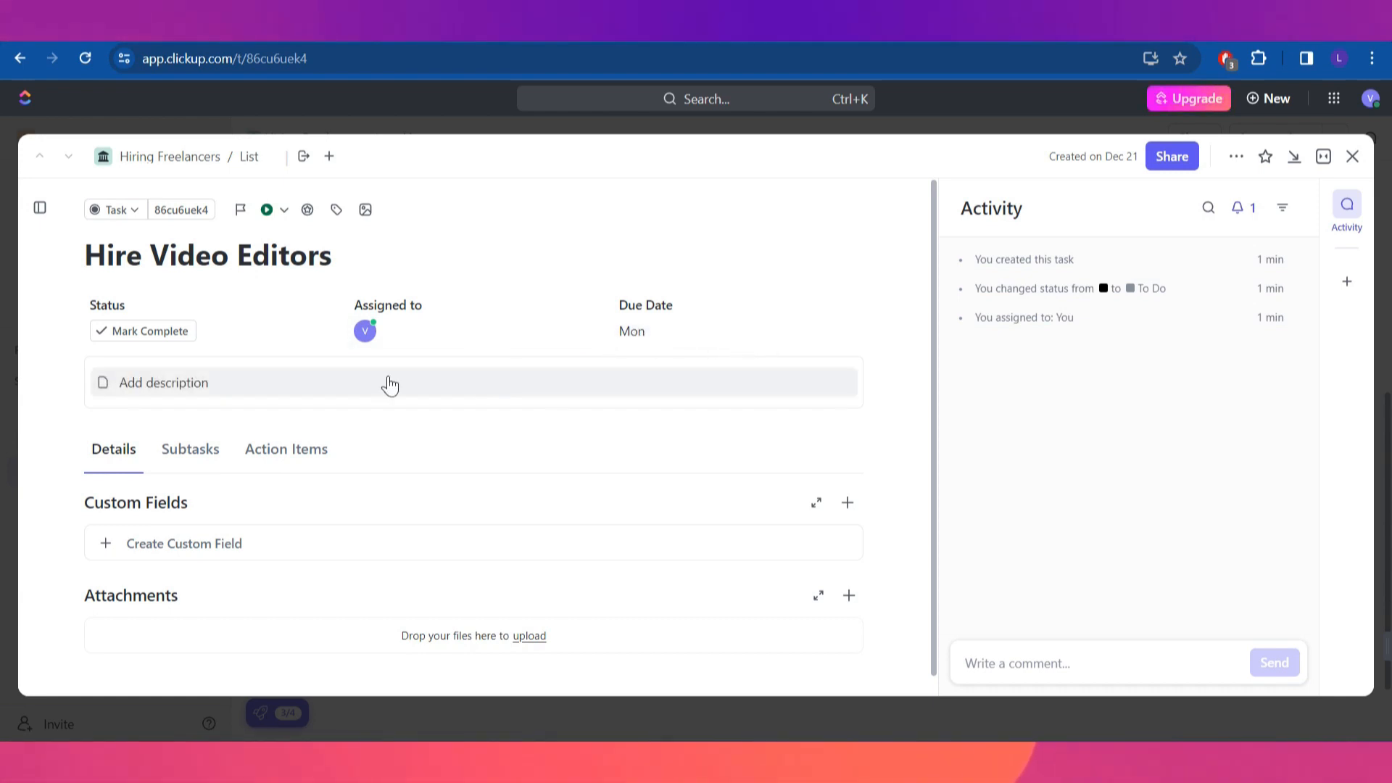
Start a task description and compare the Subtasks and Action Items tabs
{"action": "left_click", "coordinate": [258, 385]}
{"action": "scroll", "coordinate": [284, 446], "scroll_direction": "down", "scroll_amount": 1}
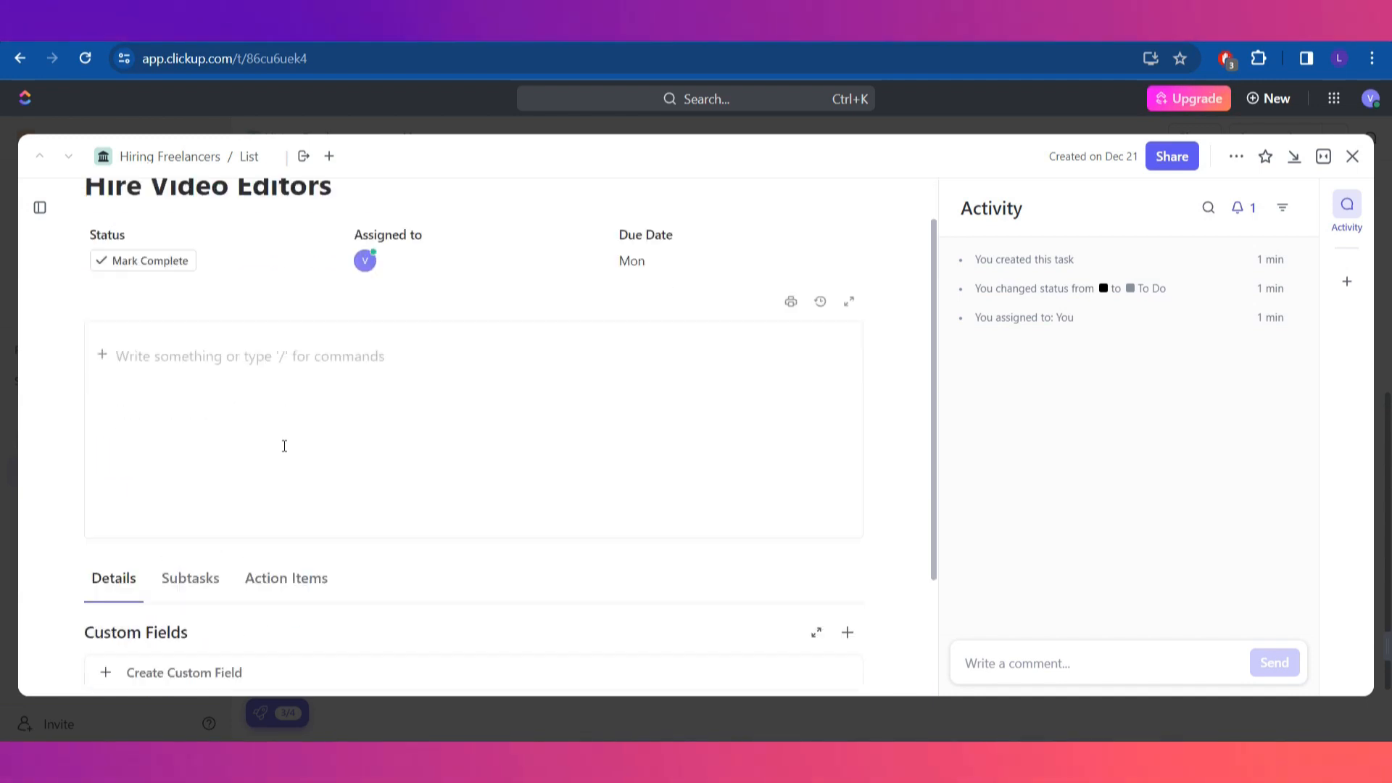
{"action": "scroll", "coordinate": [289, 439], "scroll_direction": "up", "scroll_amount": 1}
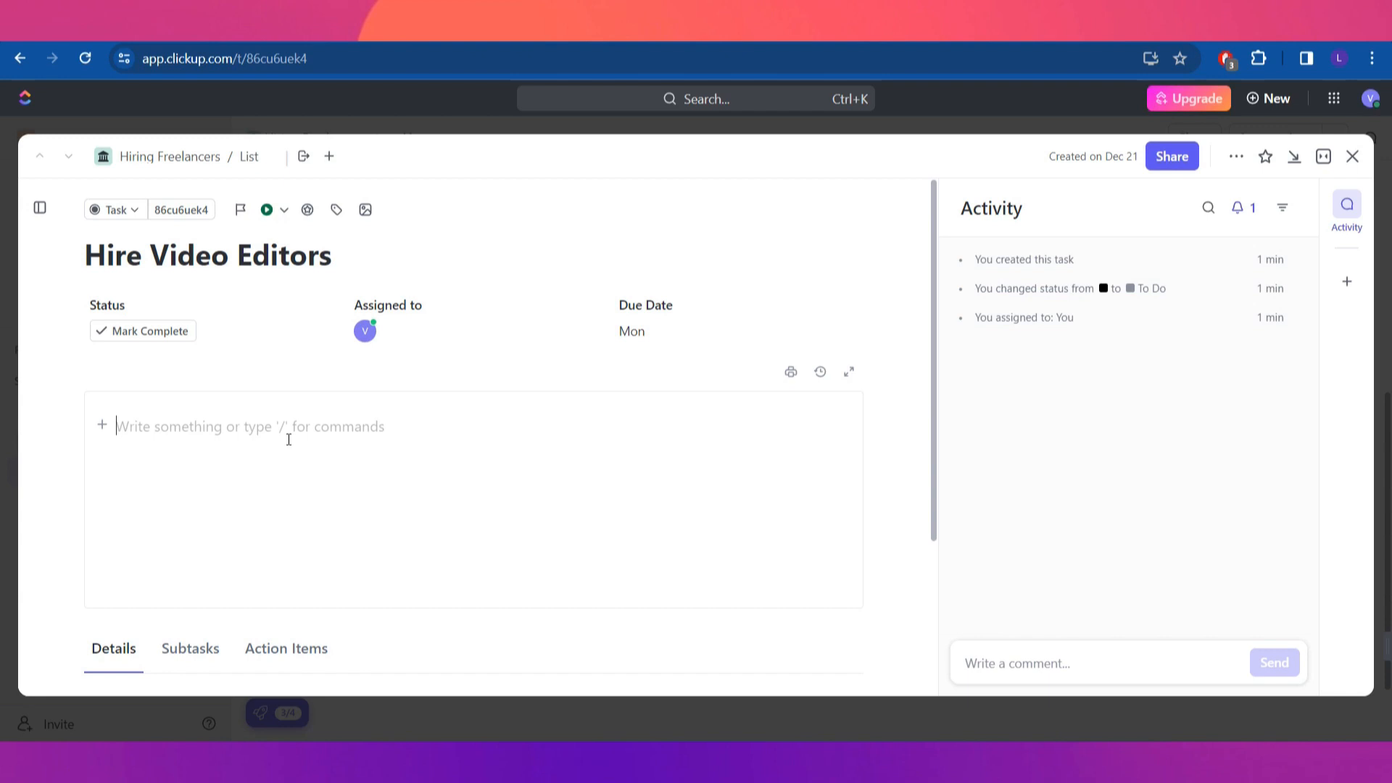
{"action": "scroll", "coordinate": [288, 439], "scroll_direction": "down", "scroll_amount": 3}
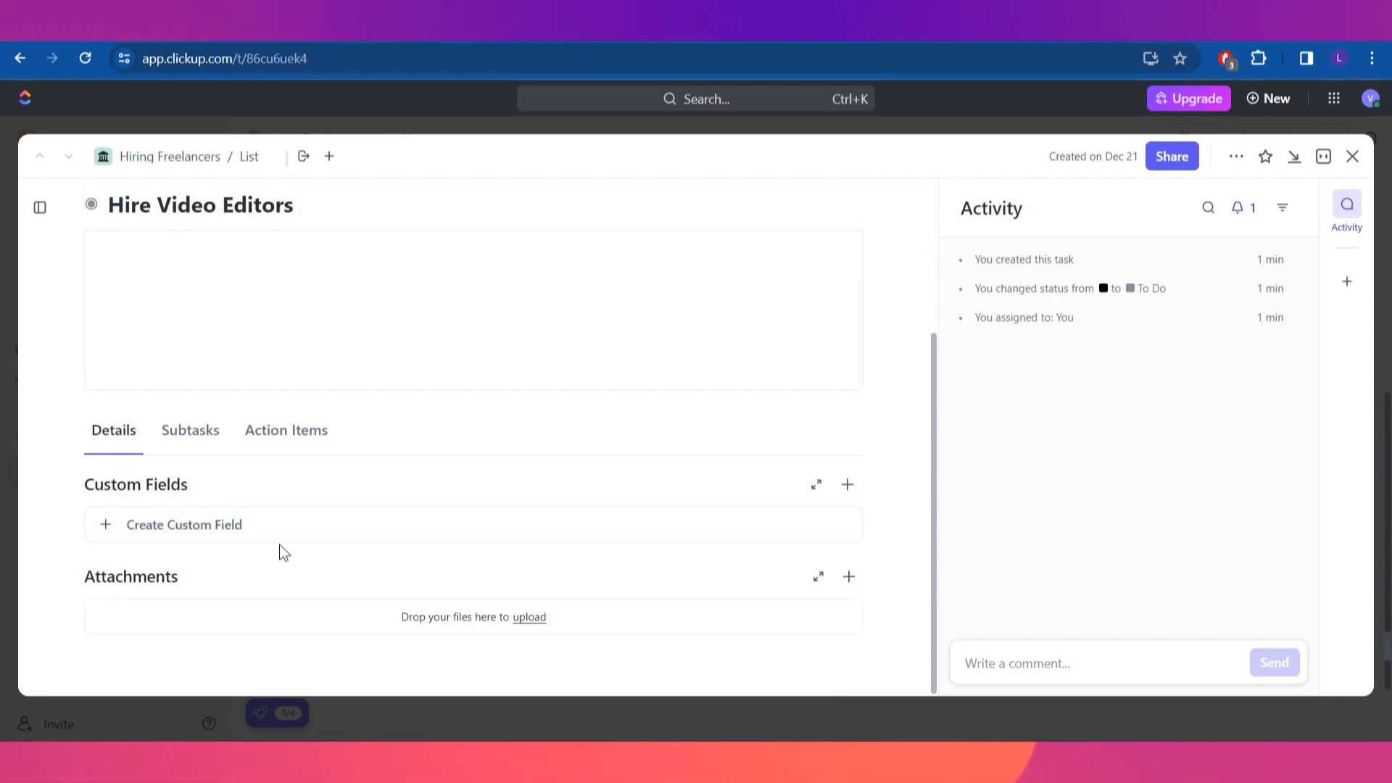
{"action": "left_click", "coordinate": [222, 436]}
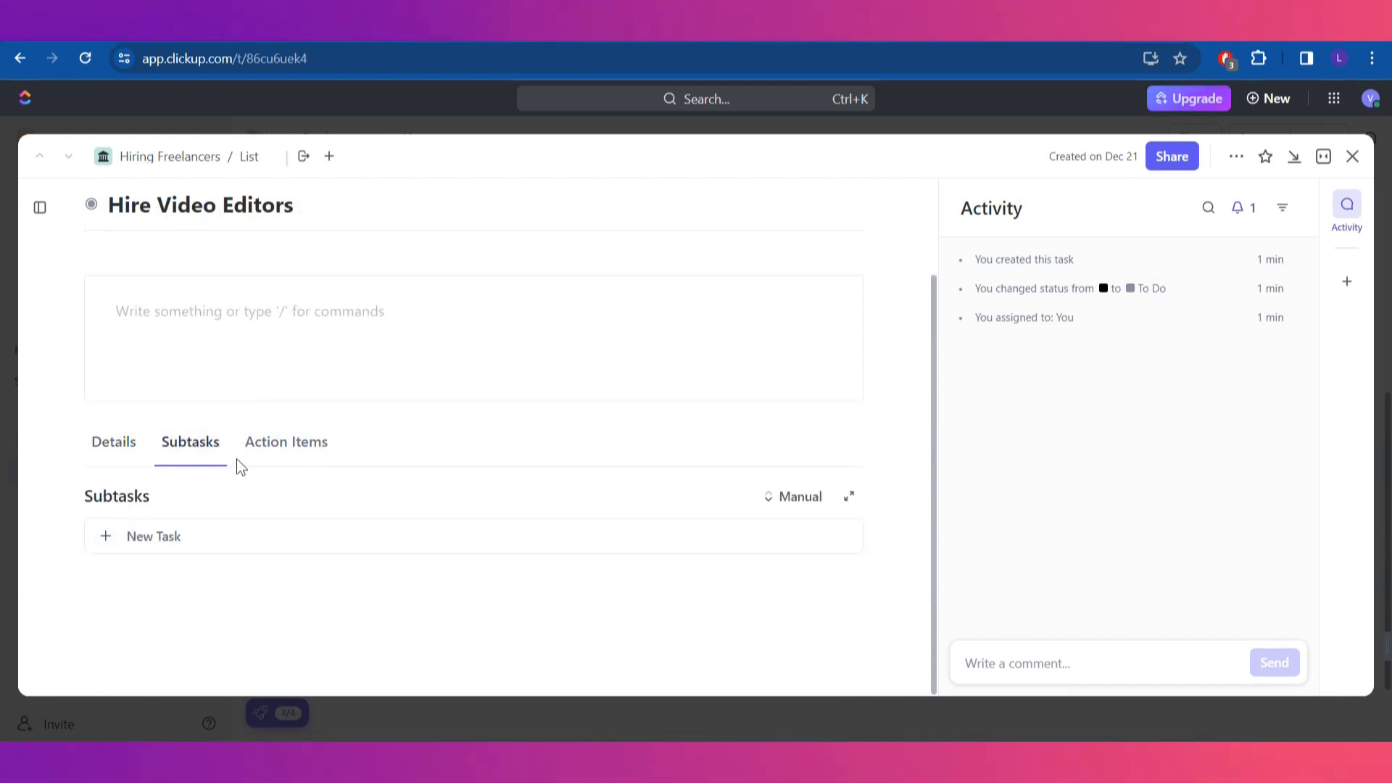
{"action": "left_click", "coordinate": [328, 457]}
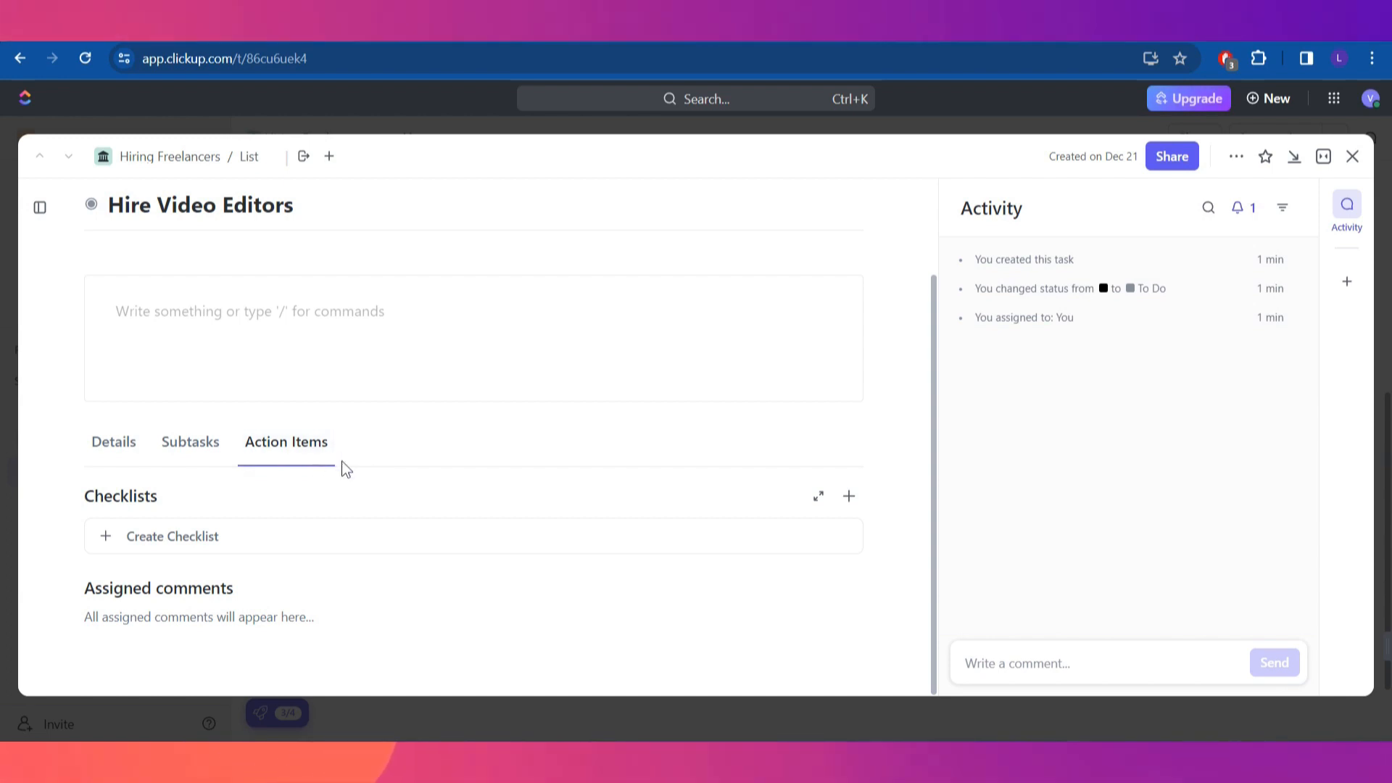
{"action": "left_click", "coordinate": [191, 455]}
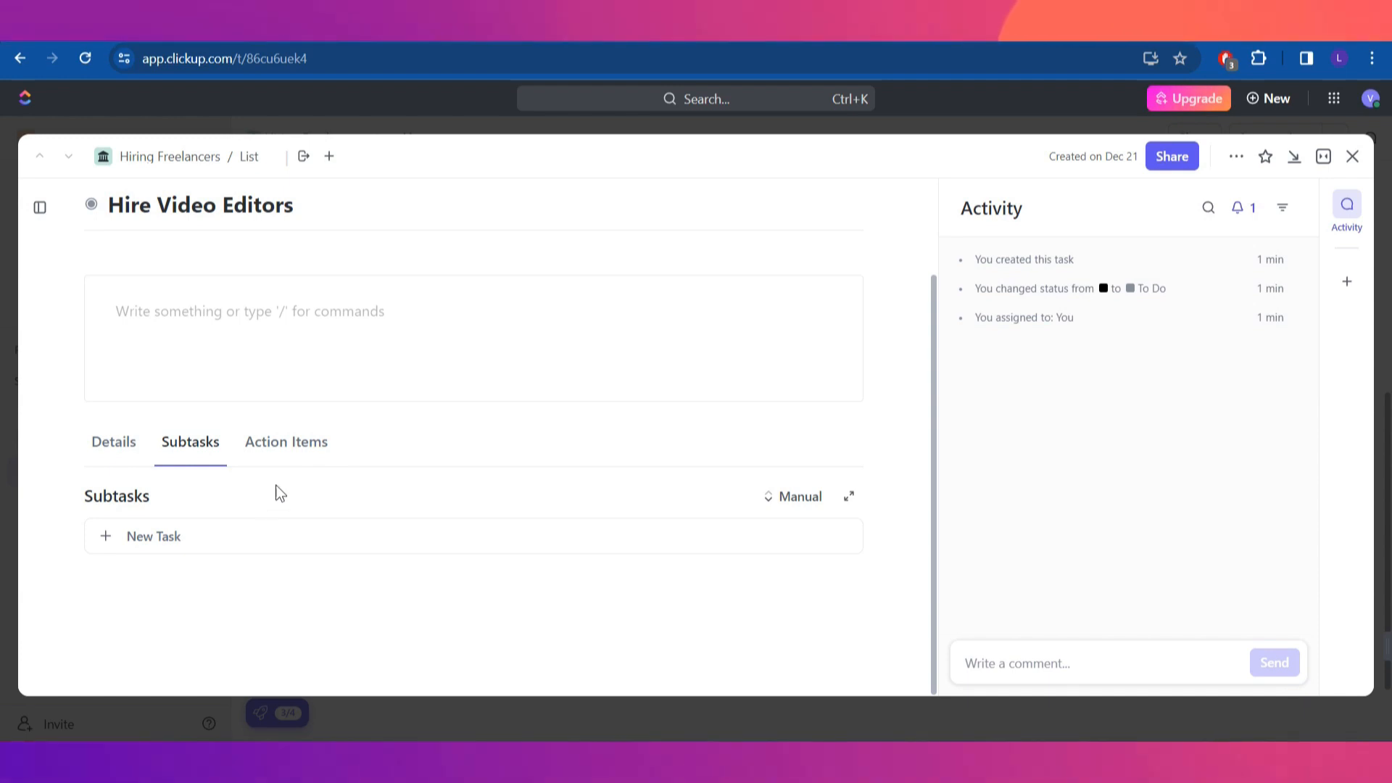
{"action": "left_click", "coordinate": [302, 461]}
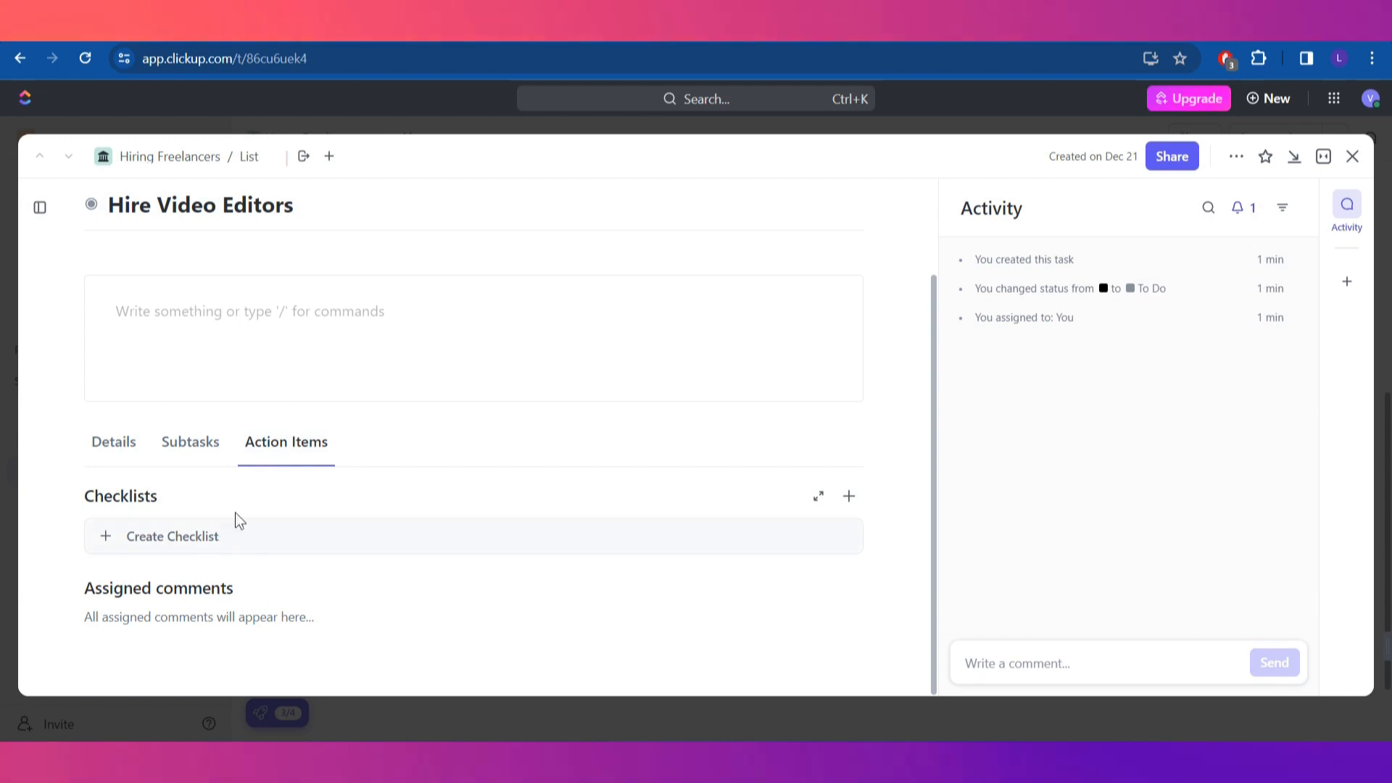
{"action": "left_click", "coordinate": [185, 452]}
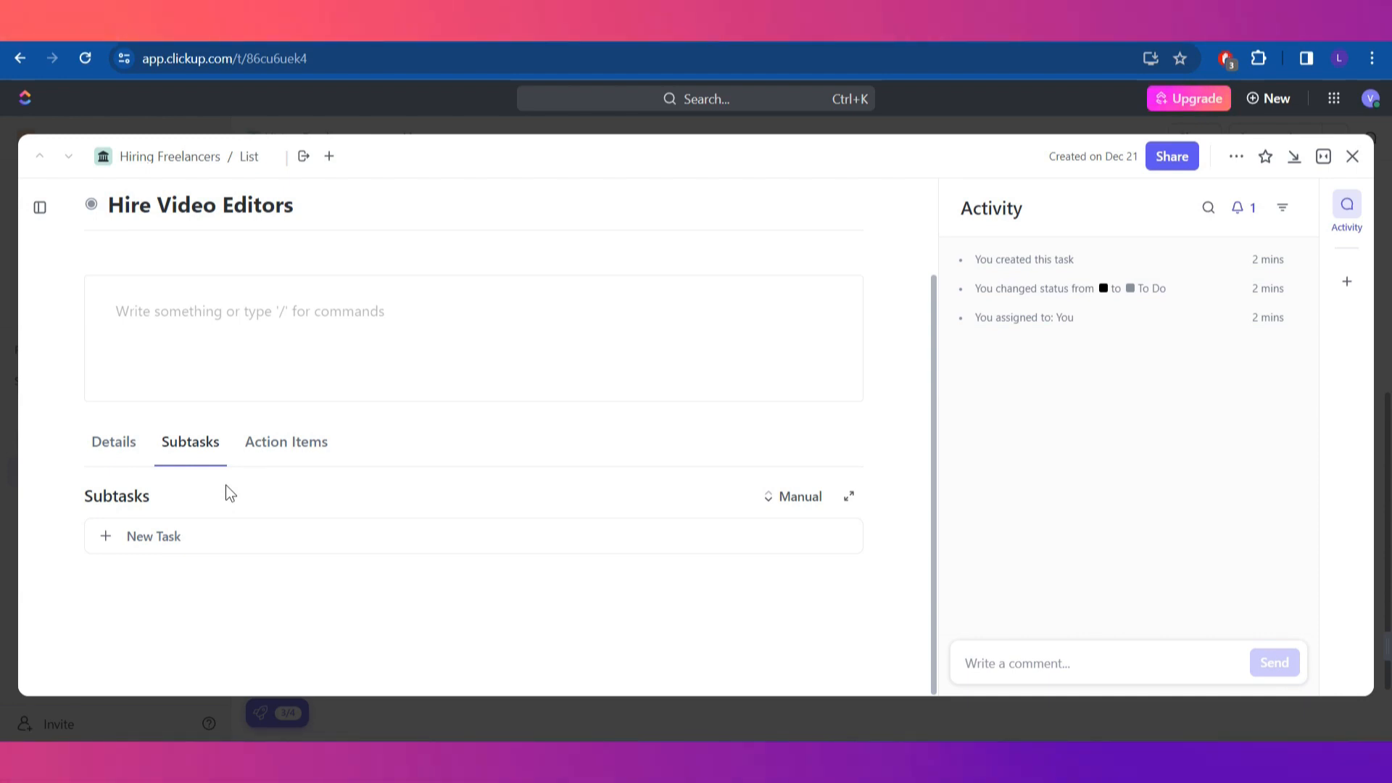
{"action": "left_click", "coordinate": [297, 444]}
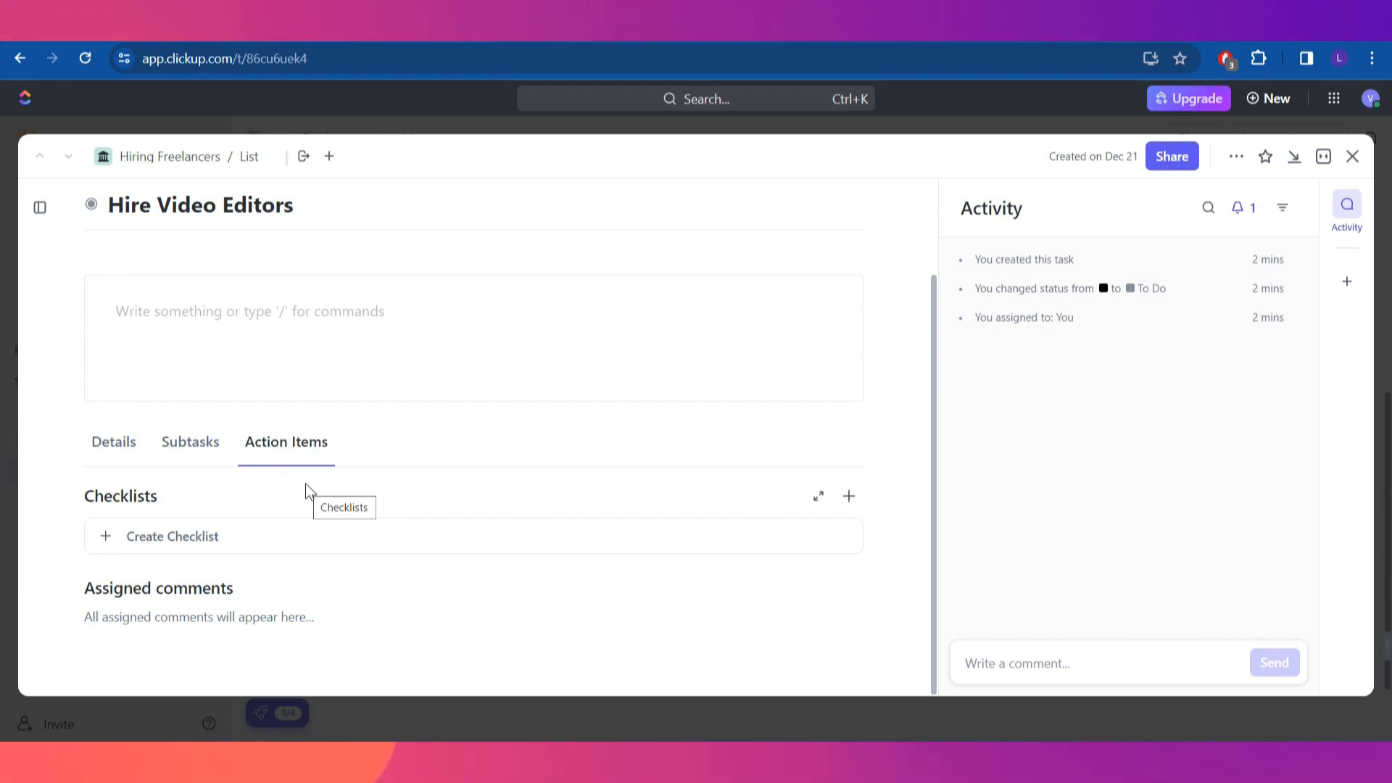
{"action": "left_click", "coordinate": [205, 457]}
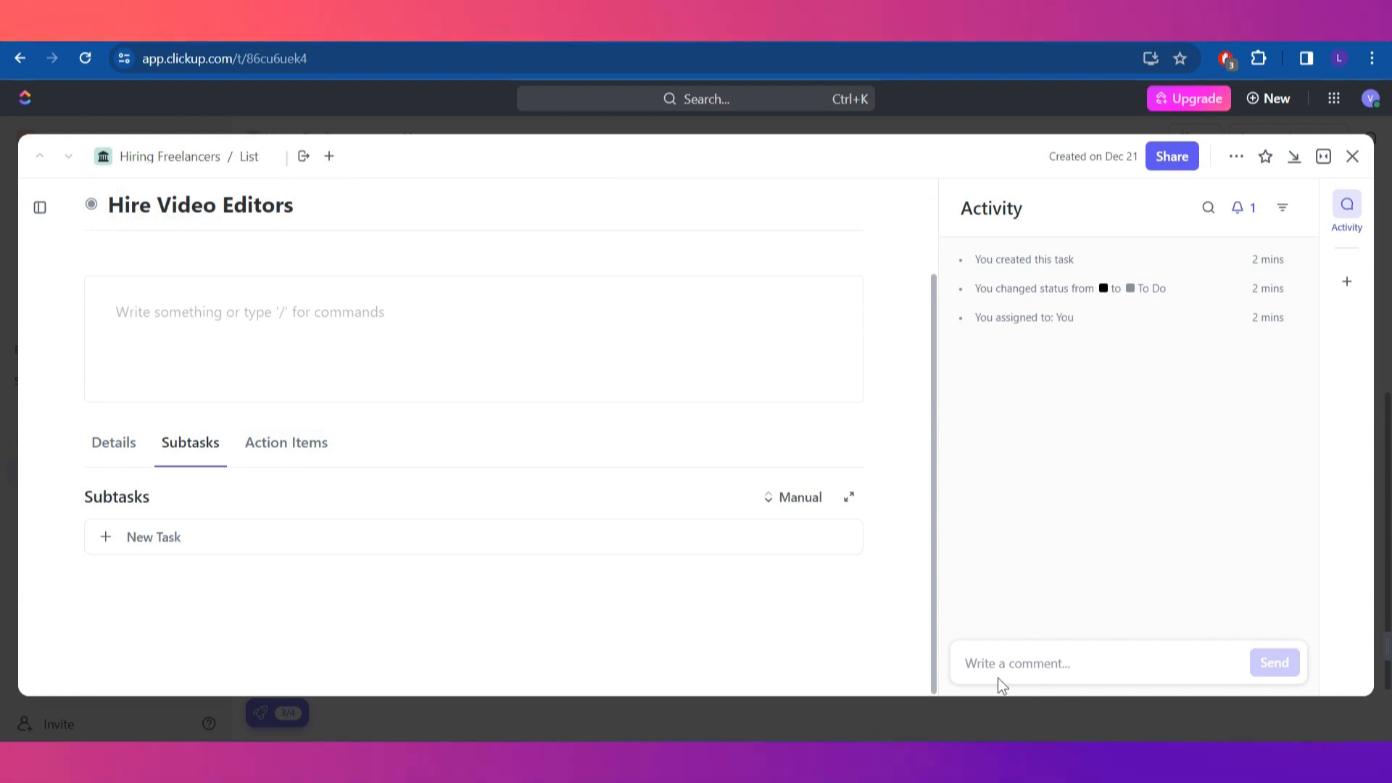
Open and collapse the comment editor, then close the task to return to the board
{"action": "left_click", "coordinate": [1033, 660]}
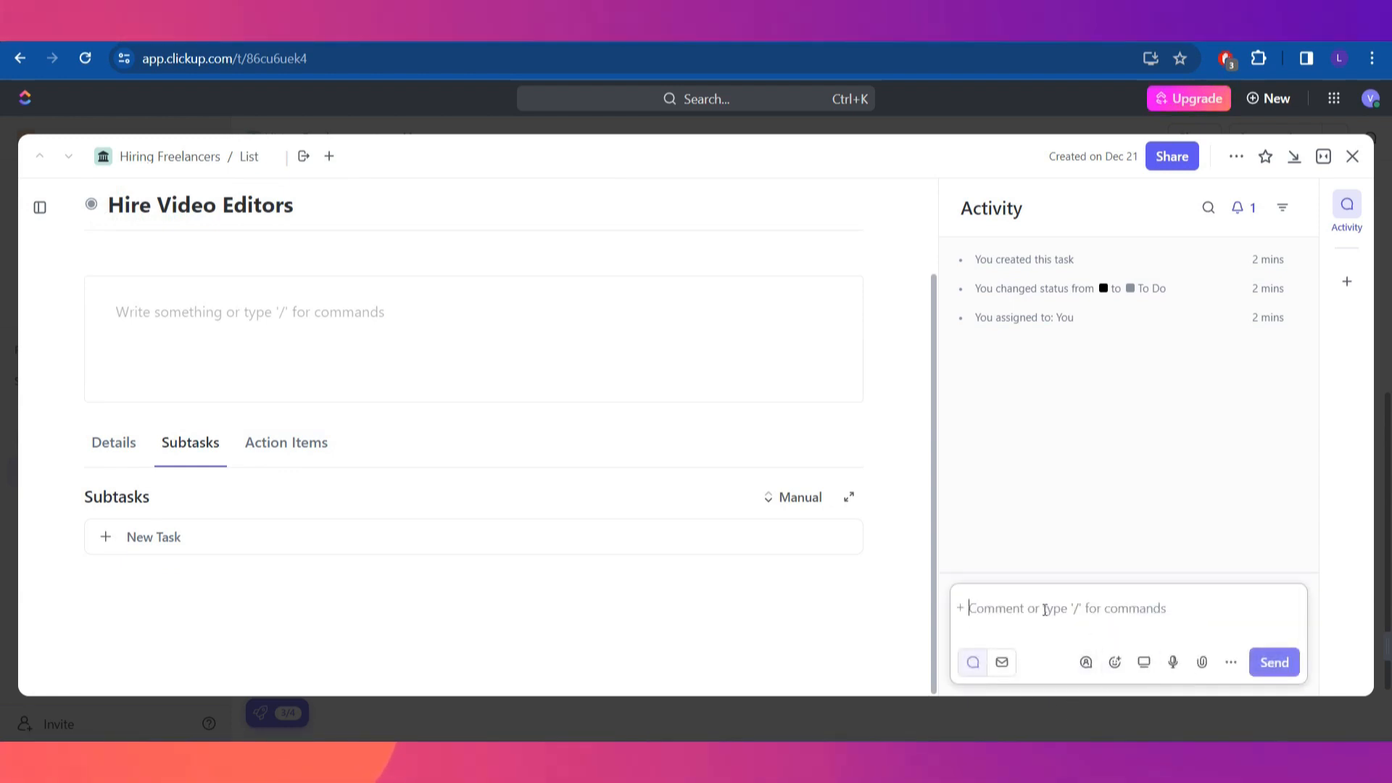
{"action": "left_click", "coordinate": [1160, 489]}
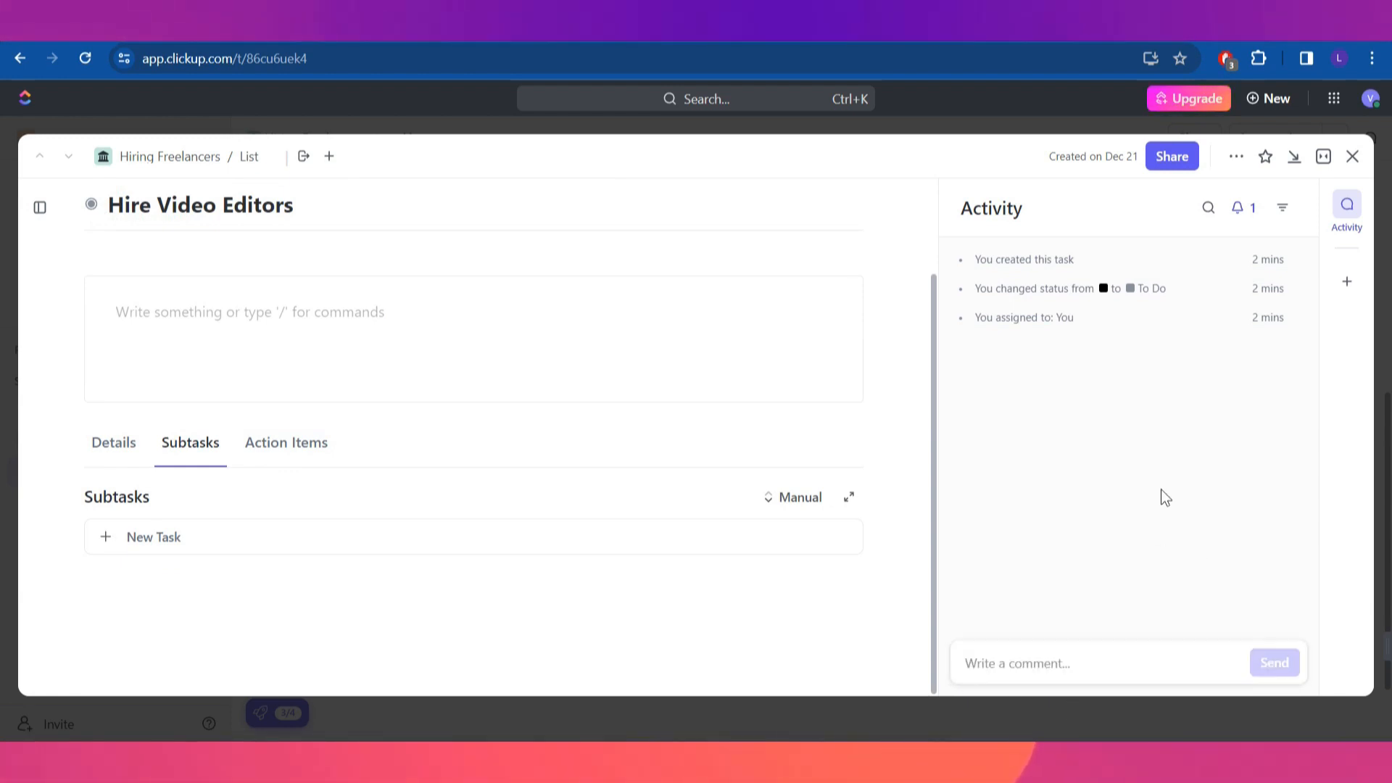
{"action": "left_click", "coordinate": [1055, 670]}
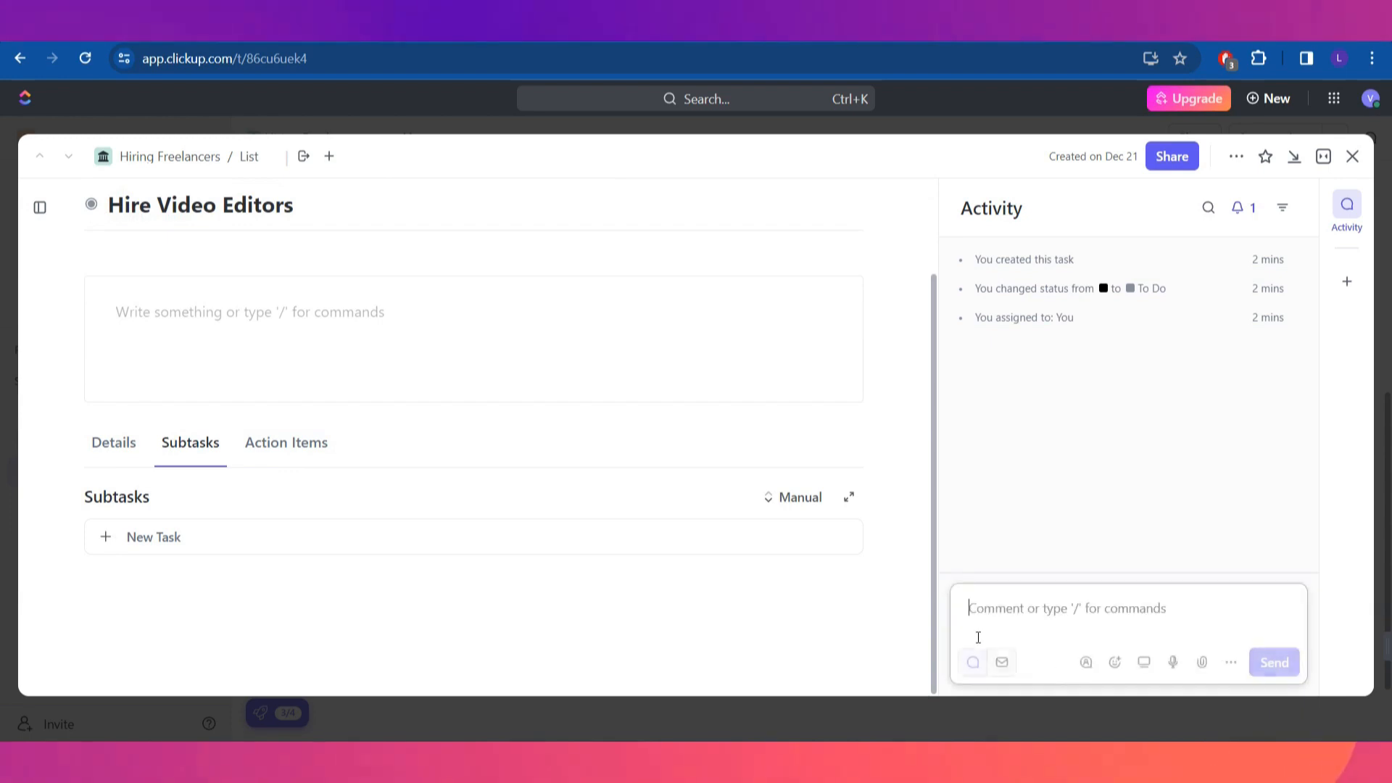
{"action": "left_click", "coordinate": [1115, 474]}
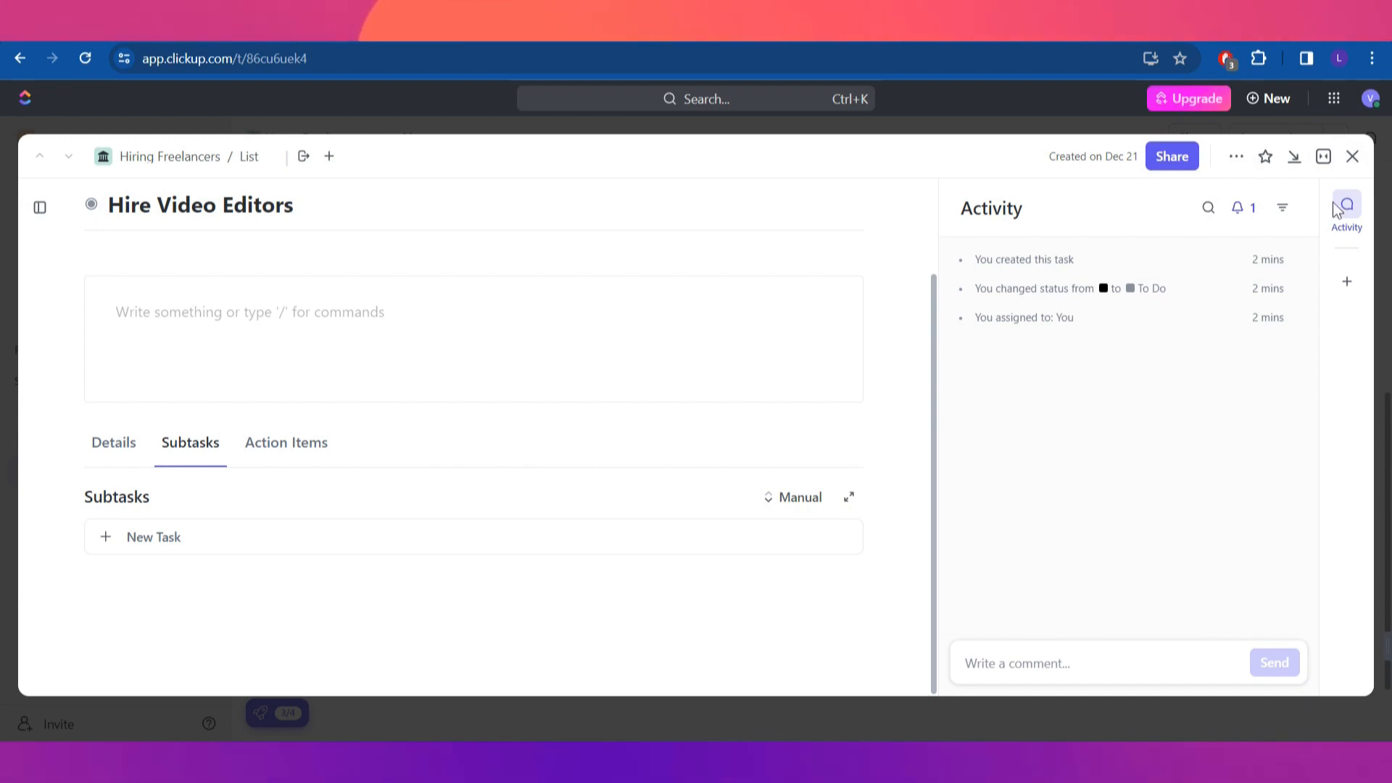
{"action": "left_click", "coordinate": [1352, 156]}
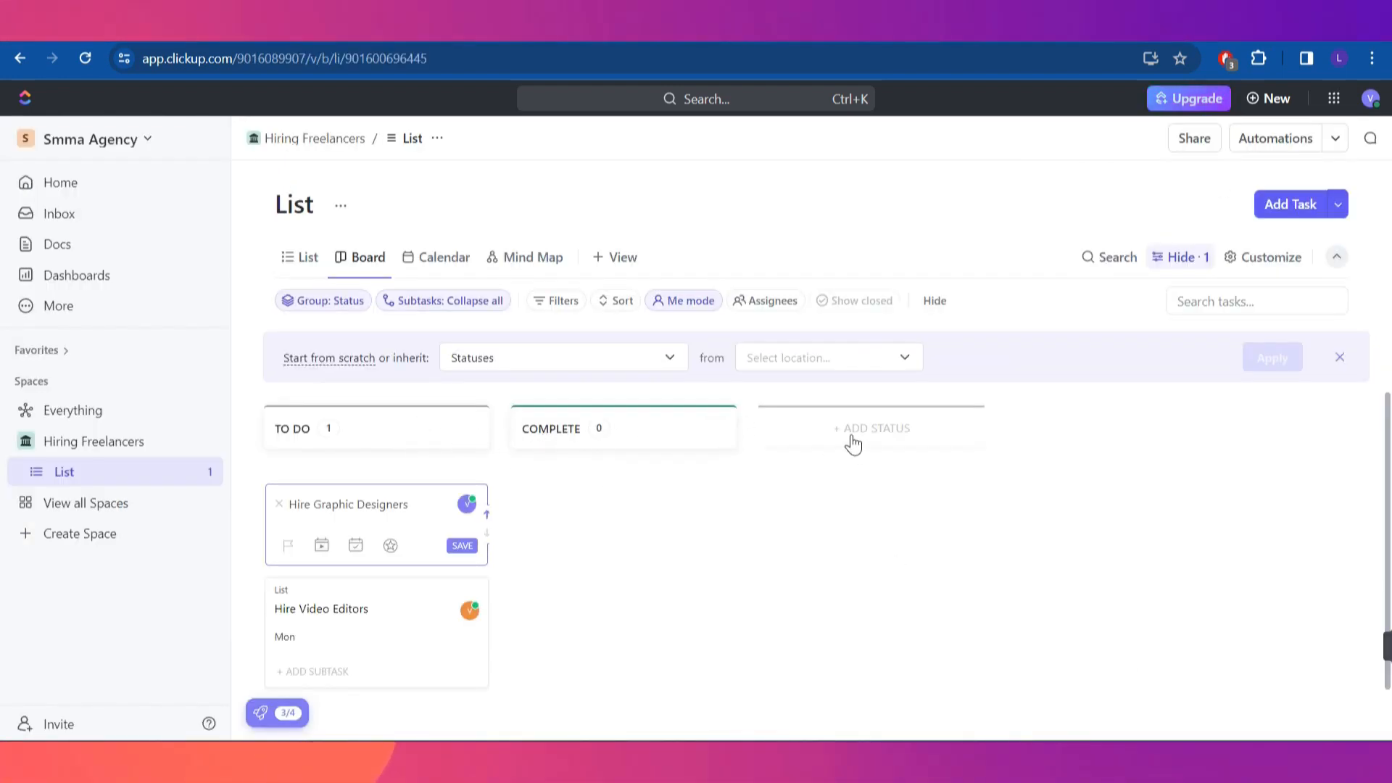
Add and save an IN PROGRESS status column, then try dragging the Hire Video Editors card
{"action": "left_click", "coordinate": [881, 433]}
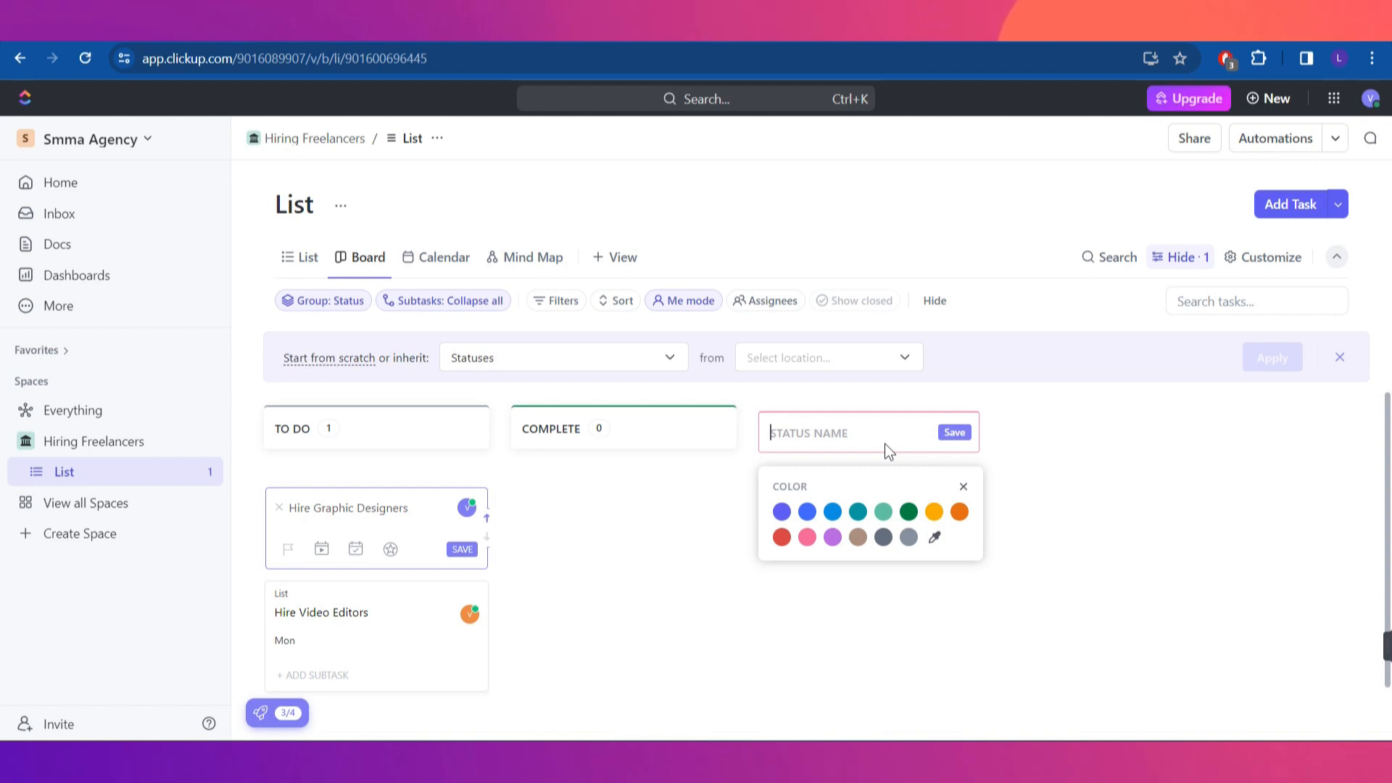
{"action": "type", "text": "I"}
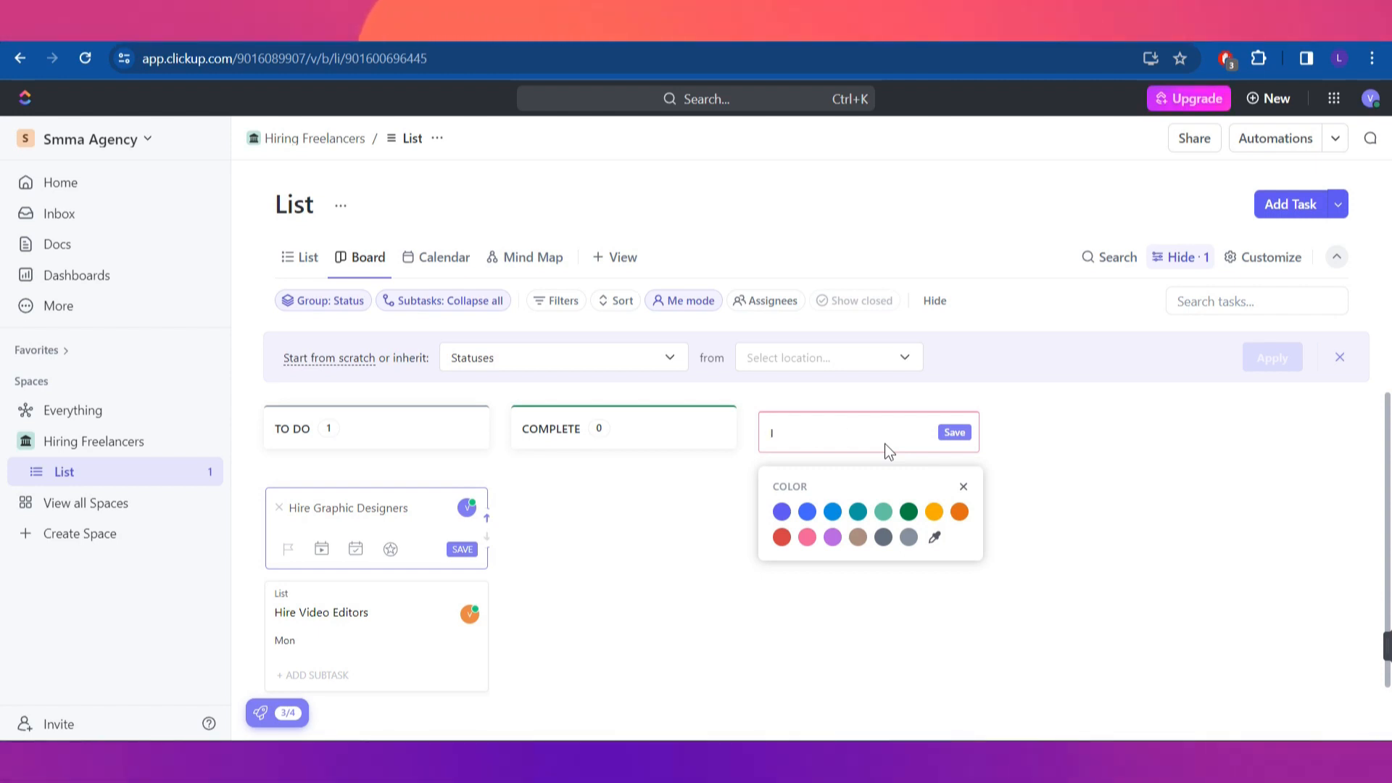
{"action": "type", "text": "N PROGRE"}
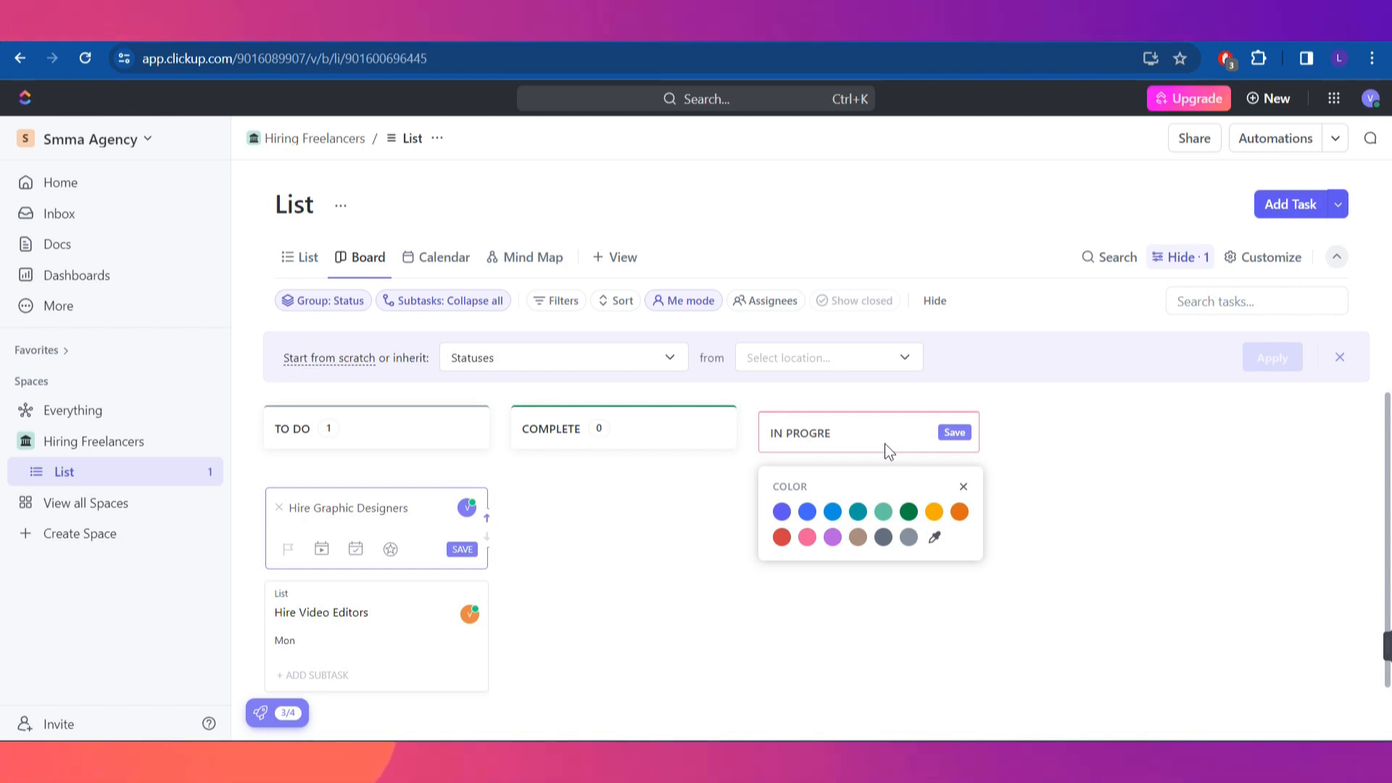
{"action": "type", "text": "SS"}
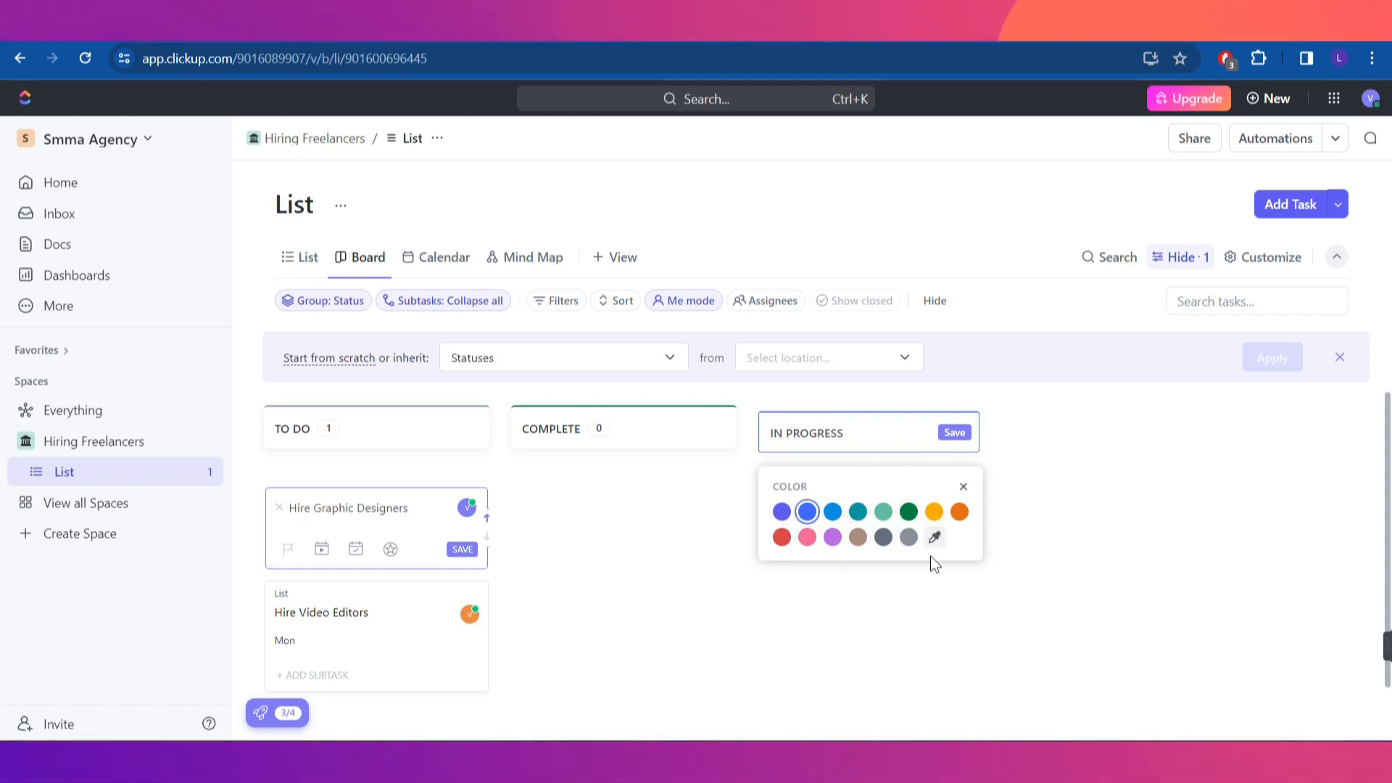
{"action": "left_click", "coordinate": [955, 435]}
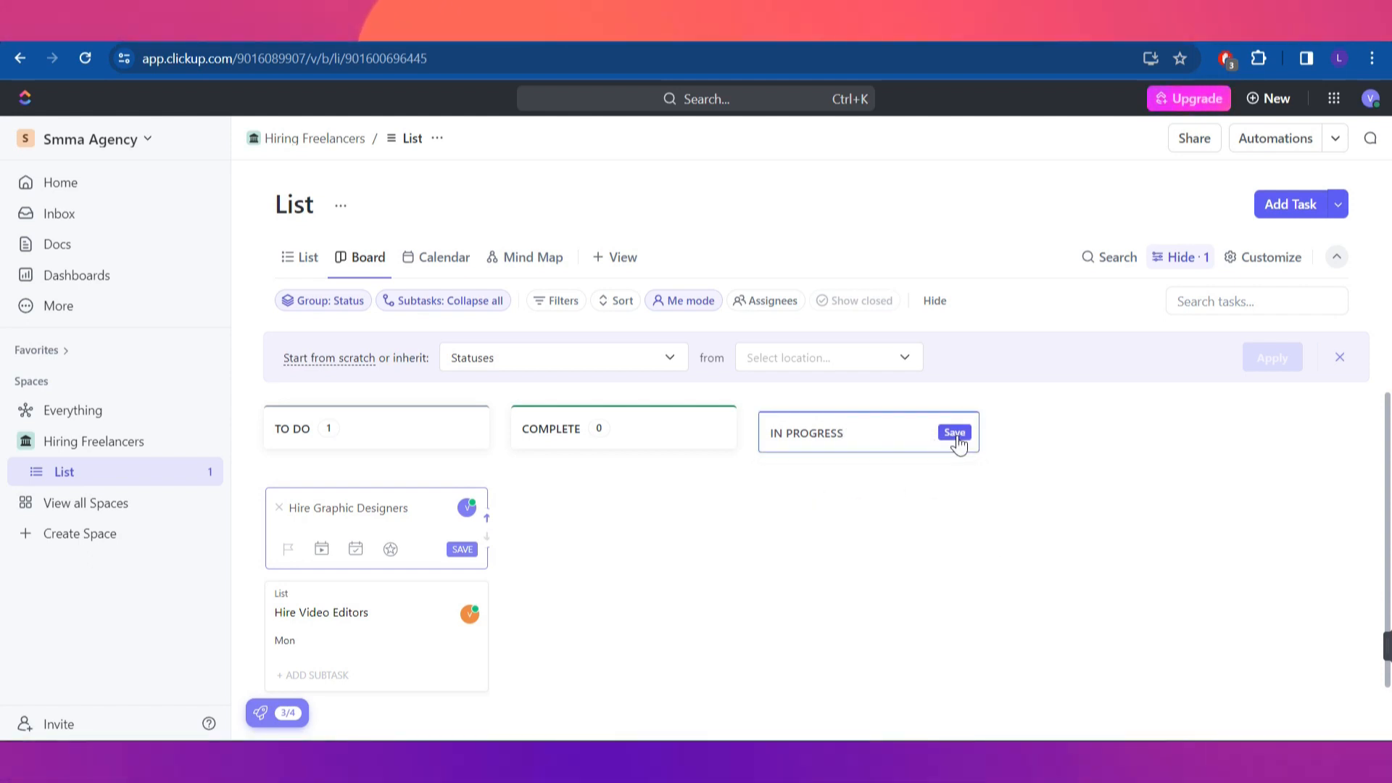
{"action": "left_click", "coordinate": [955, 435]}
{"action": "left_click", "coordinate": [821, 557]}
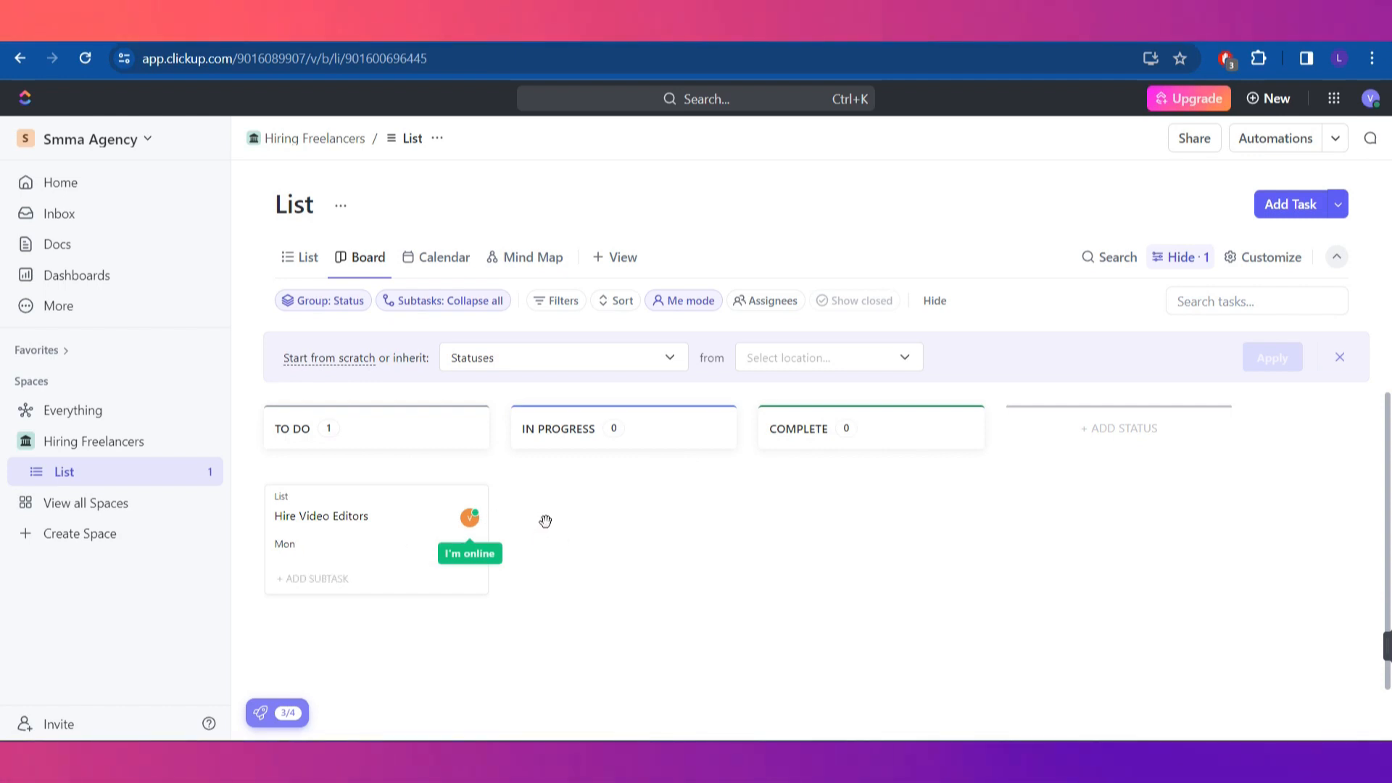
{"action": "left_click_drag", "start_coordinate": [354, 521], "coordinate": [850, 482]}
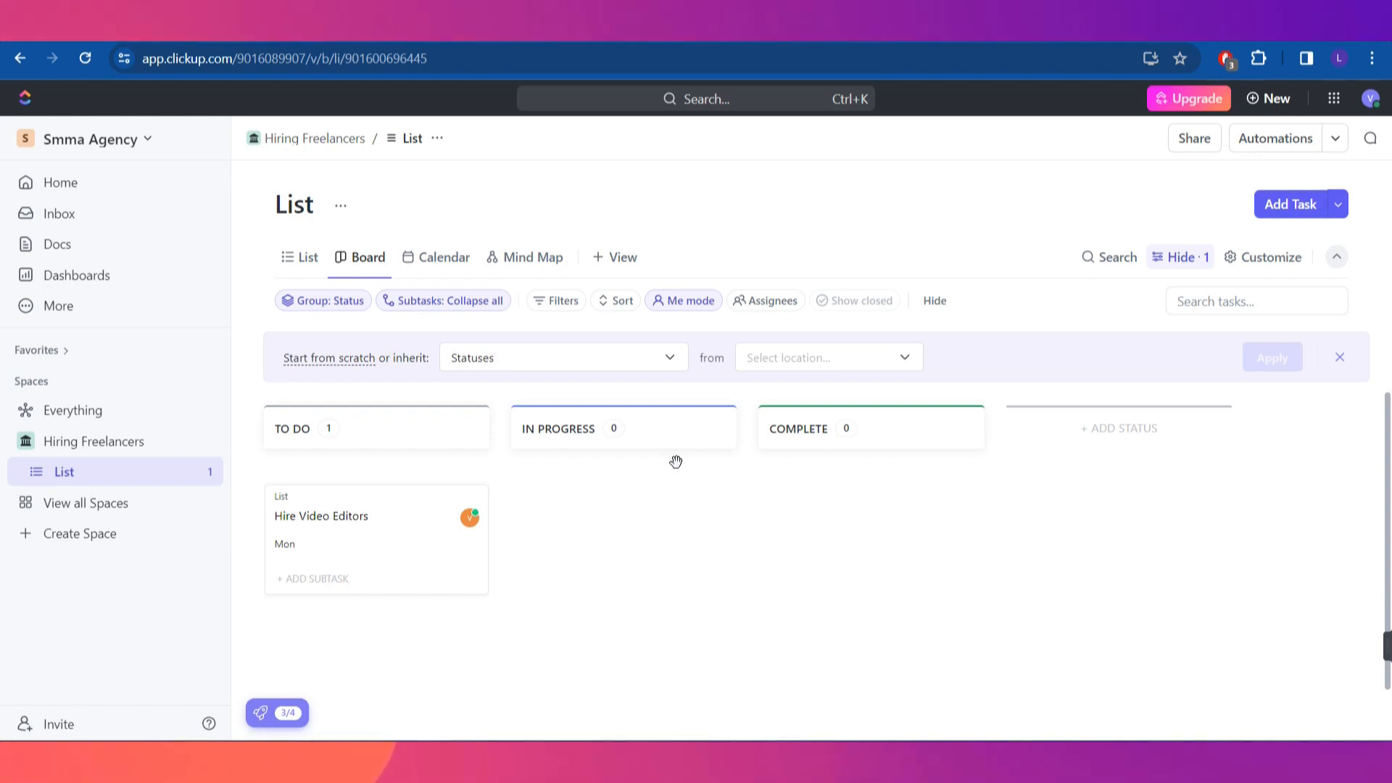
{"action": "scroll", "coordinate": [676, 462], "scroll_direction": "down", "scroll_amount": 2}
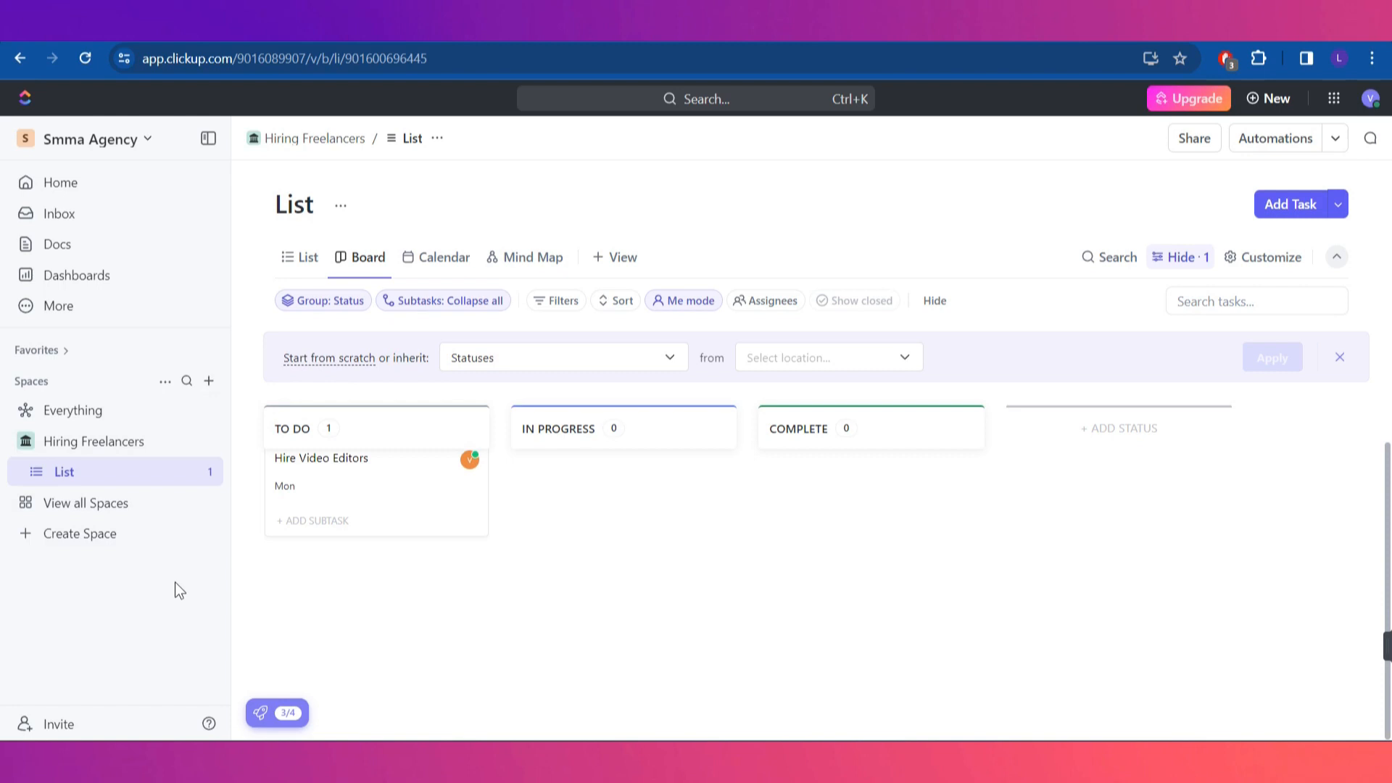
Start a new Space from a template and search the Template Center for 'agency'
{"action": "left_click", "coordinate": [90, 538]}
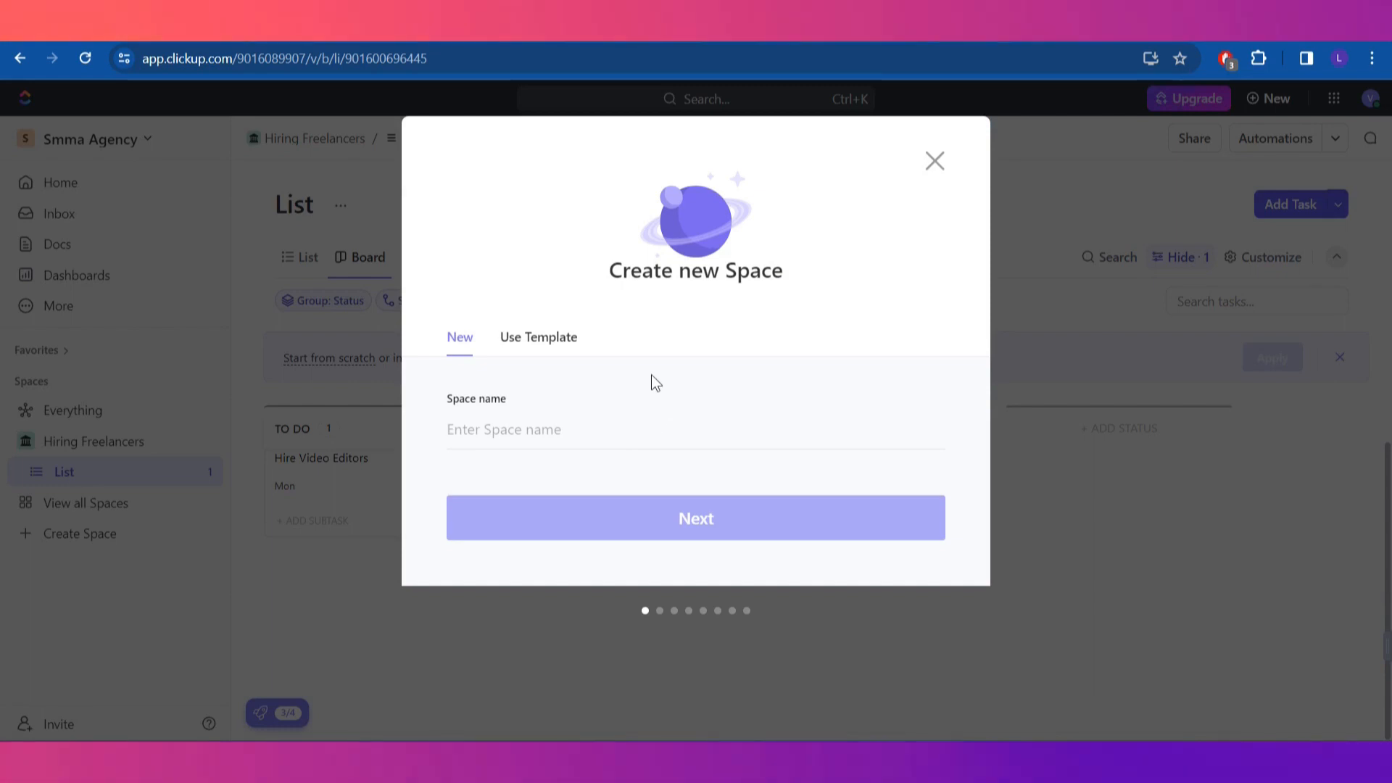
{"action": "left_click", "coordinate": [551, 339]}
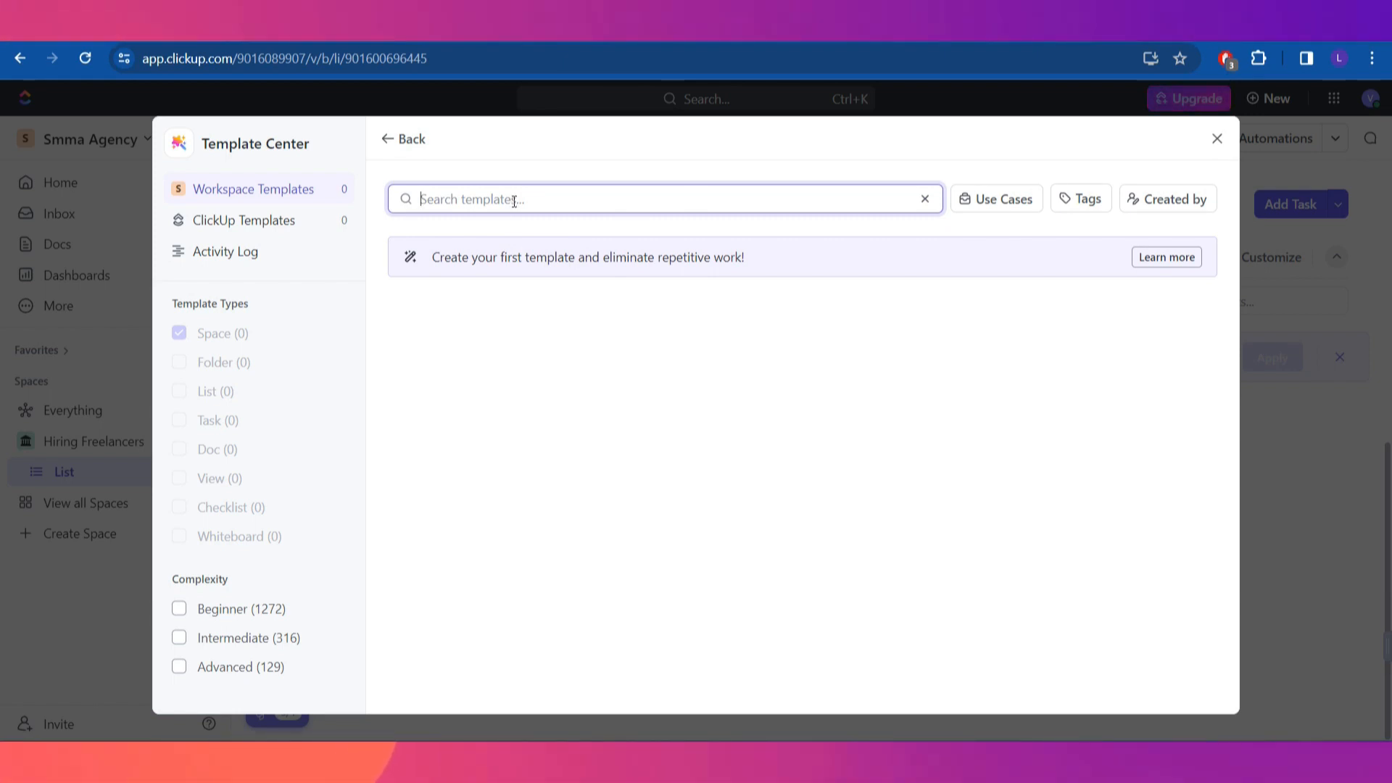
{"action": "type", "text": "a"}
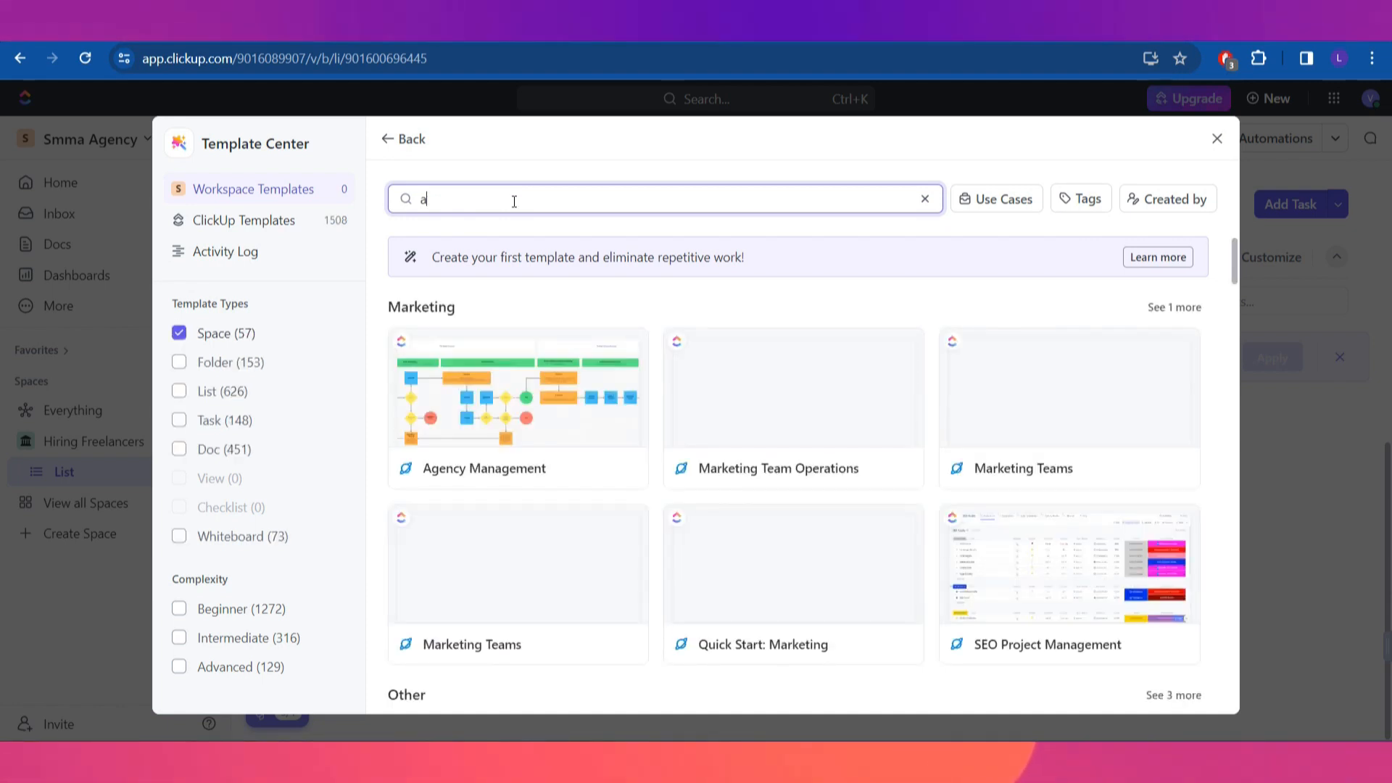
{"action": "type", "text": "gec"}
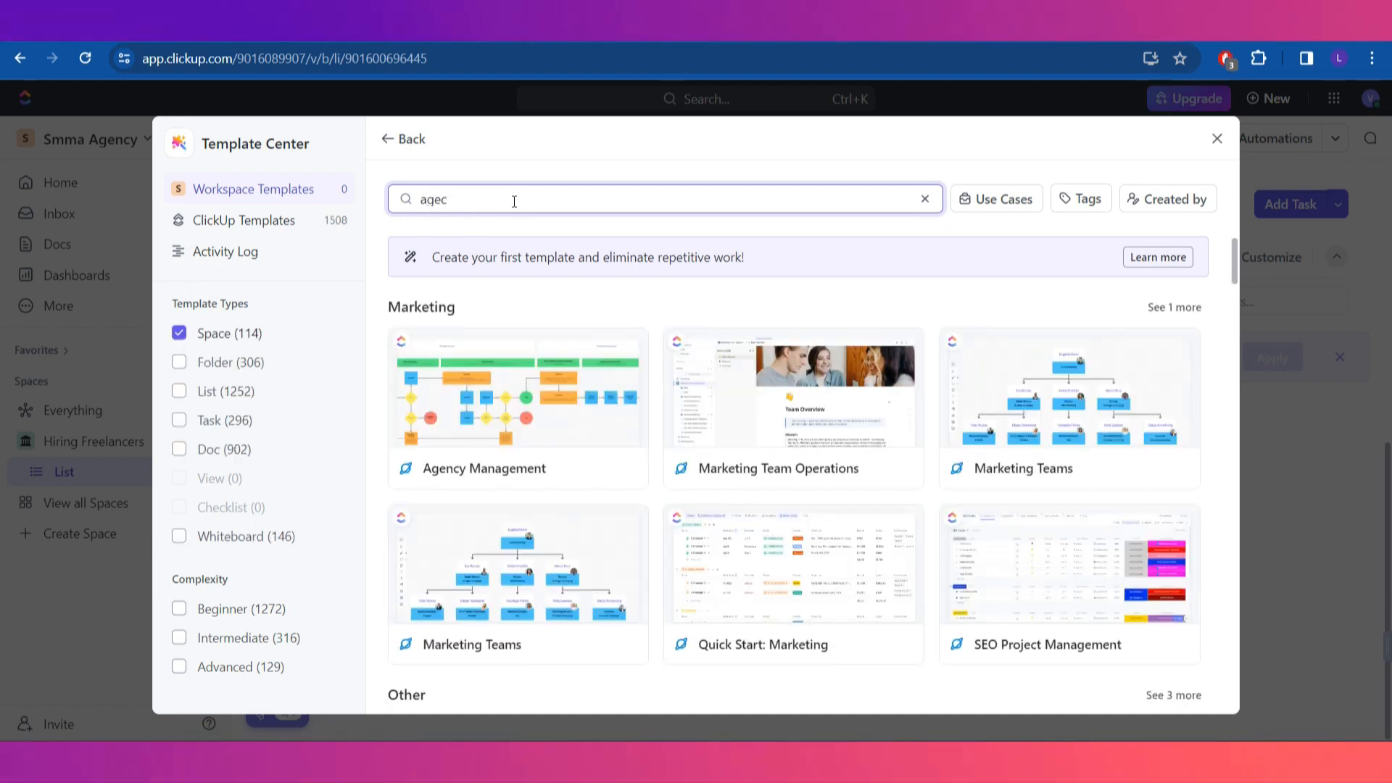
{"action": "type", "text": "yency"}
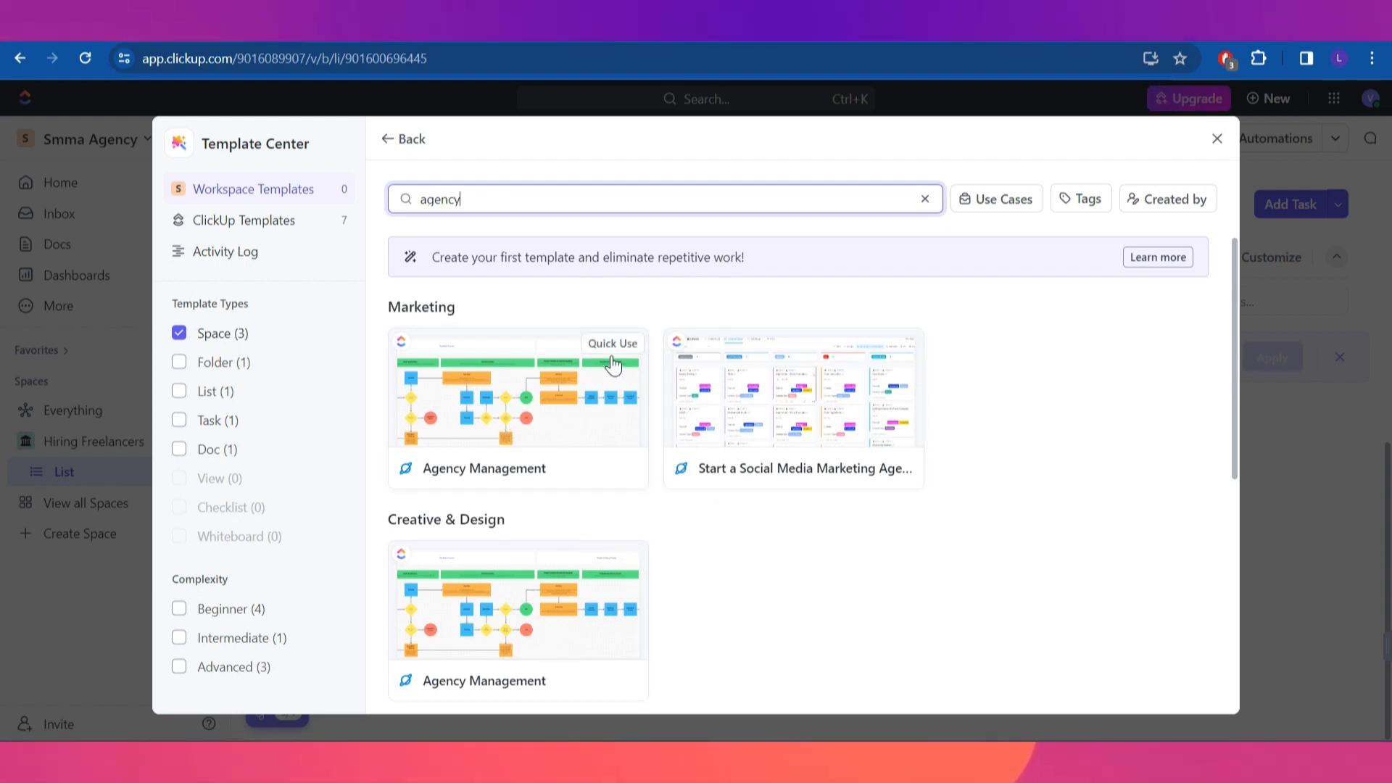
Open the Agency Management template's details and choose to use it
{"action": "left_click", "coordinate": [557, 378]}
{"action": "left_click", "coordinate": [638, 392]}
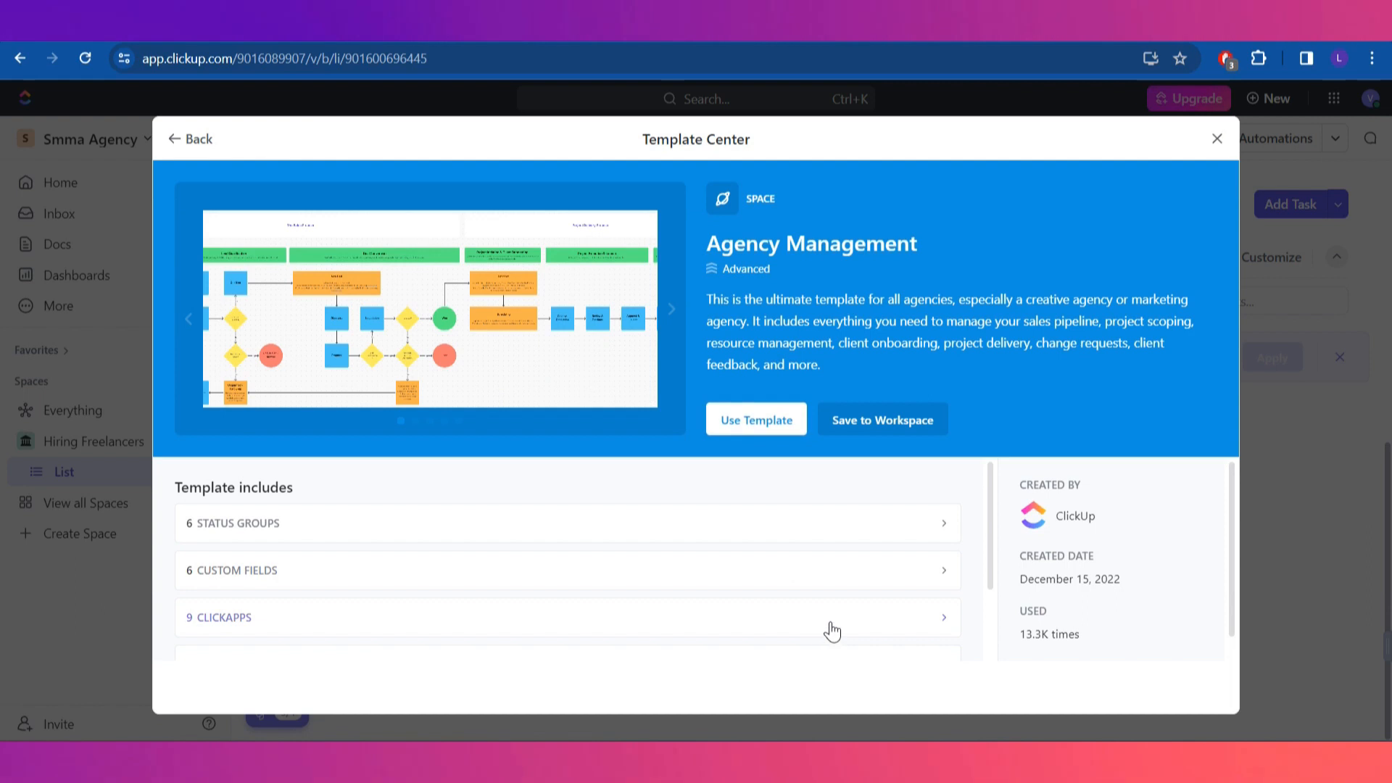
{"action": "scroll", "coordinate": [843, 622], "scroll_direction": "down", "scroll_amount": 2}
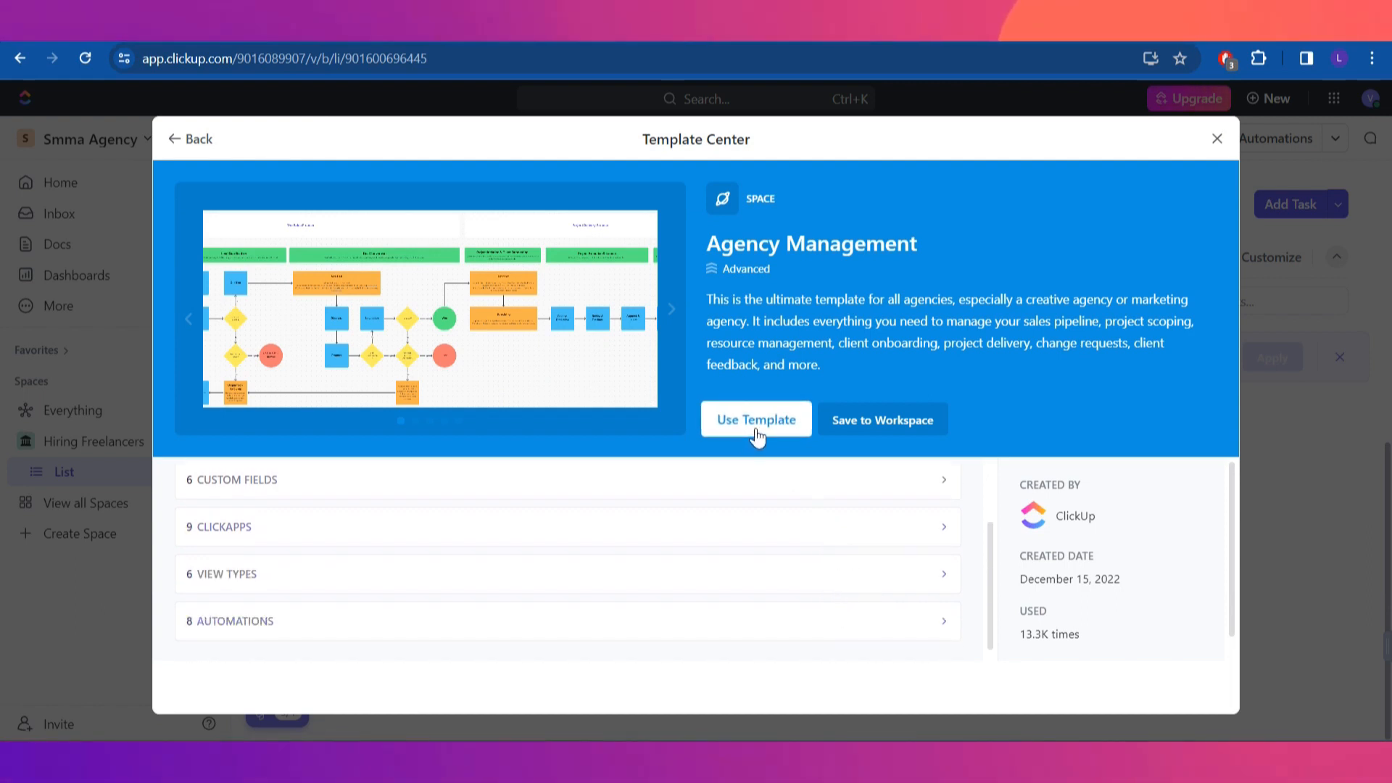
{"action": "left_click", "coordinate": [753, 426]}
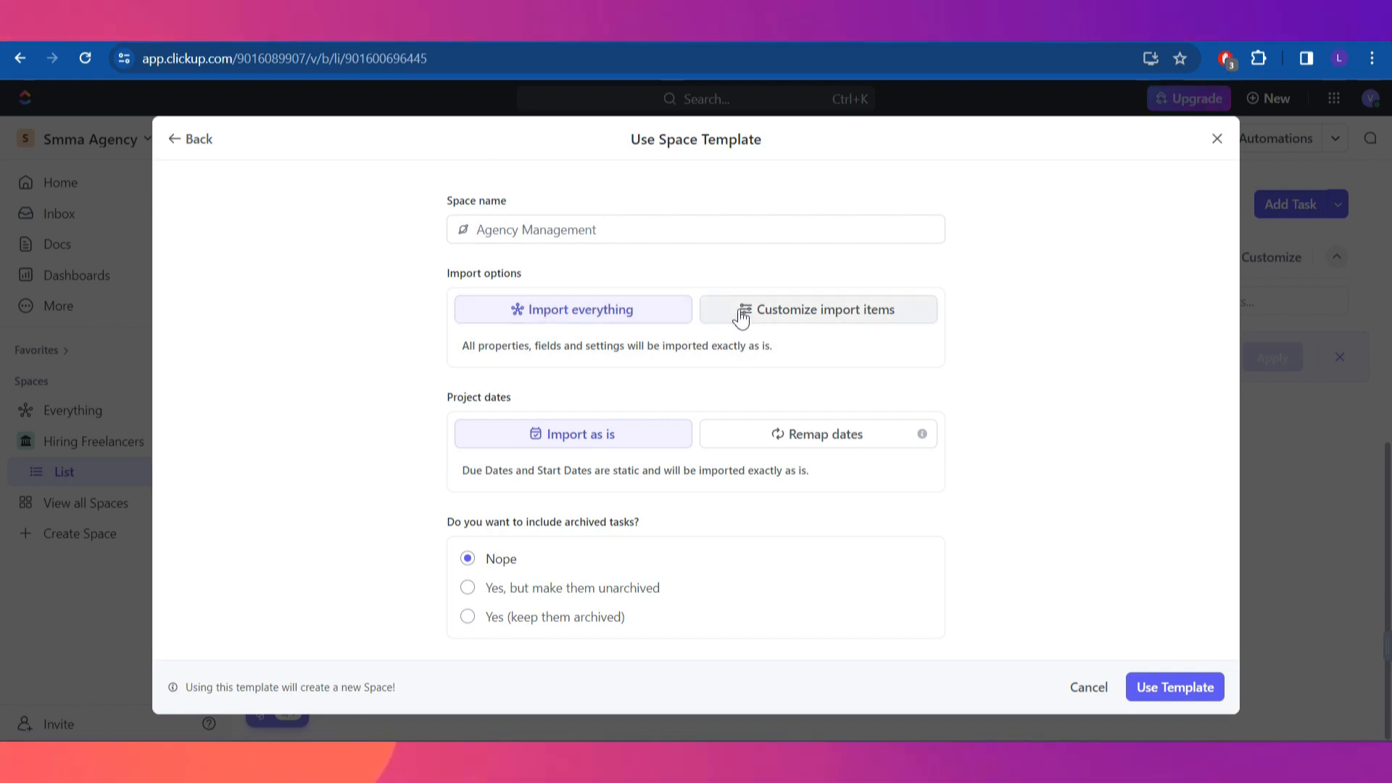
Customise import items, keeping Tasks and choosing Remap dates, then create the Space
{"action": "left_click", "coordinate": [868, 321]}
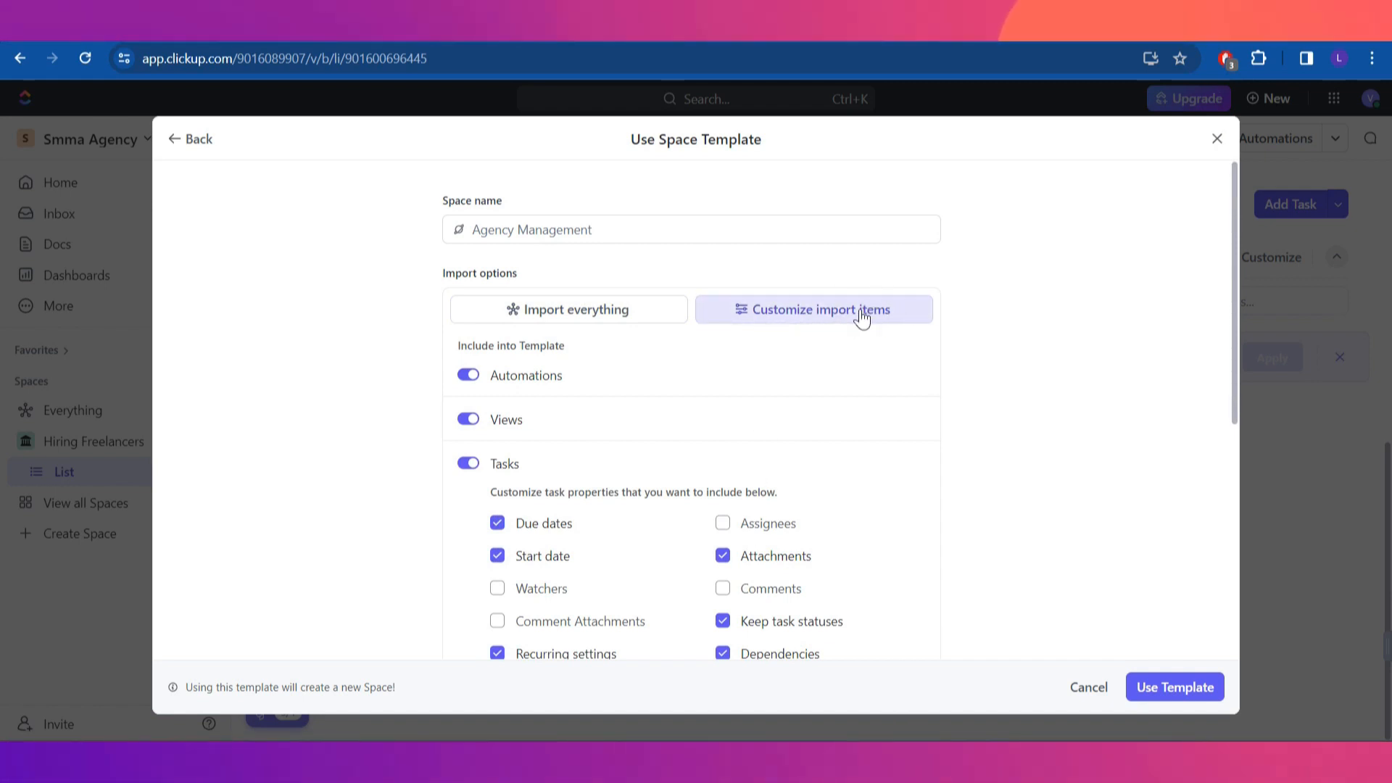
{"action": "left_click", "coordinate": [467, 466]}
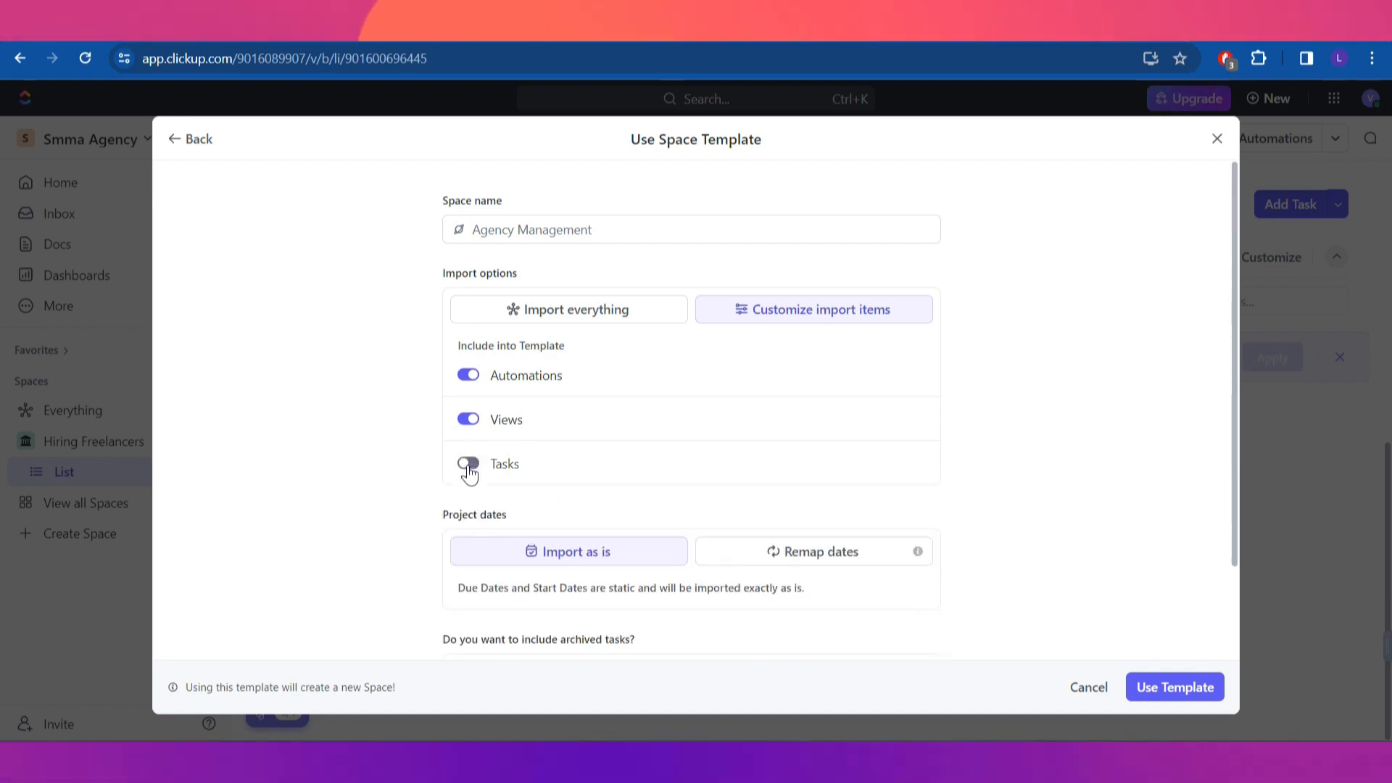
{"action": "left_click", "coordinate": [468, 466]}
{"action": "scroll", "coordinate": [599, 527], "scroll_direction": "down", "scroll_amount": 4}
{"action": "scroll", "coordinate": [599, 527], "scroll_direction": "up", "scroll_amount": 2}
{"action": "scroll", "coordinate": [602, 525], "scroll_direction": "down", "scroll_amount": 3}
{"action": "scroll", "coordinate": [606, 533], "scroll_direction": "down", "scroll_amount": 2}
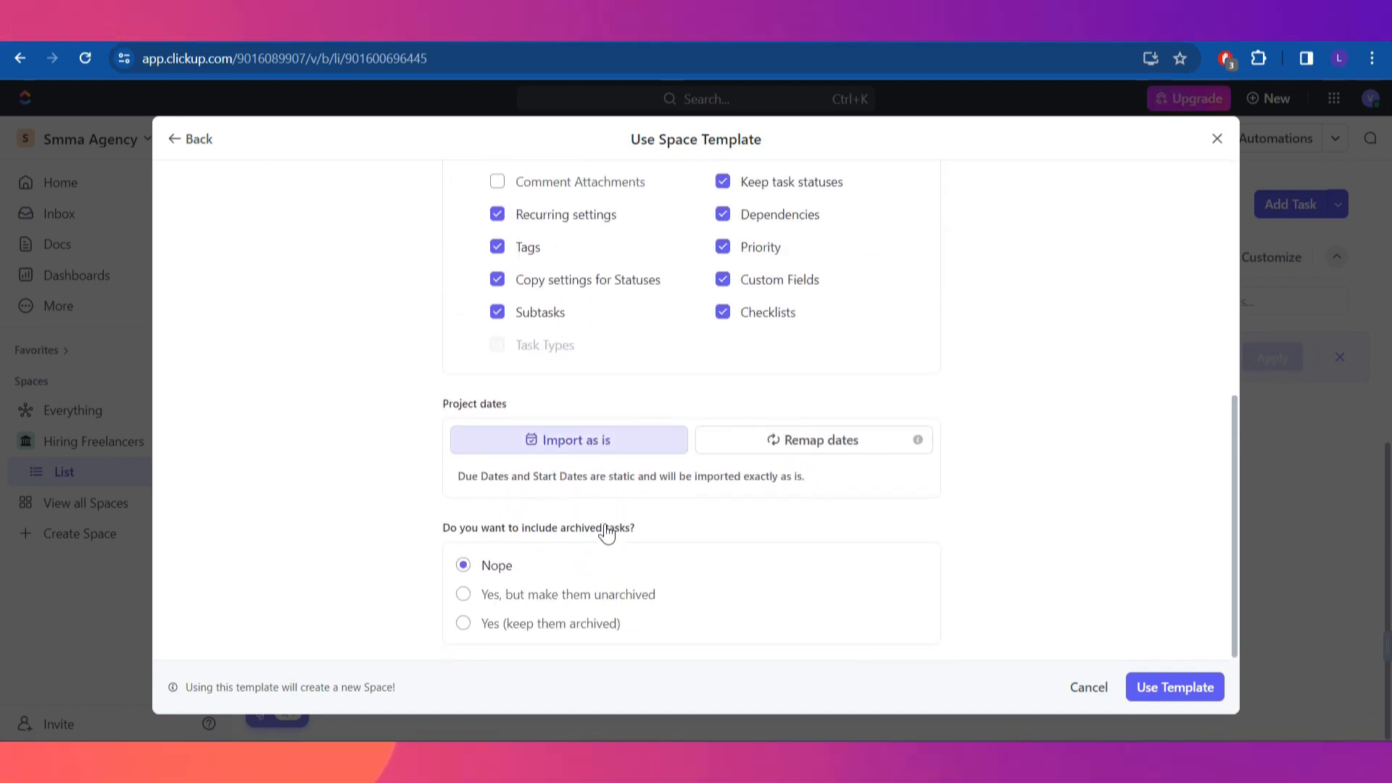
{"action": "scroll", "coordinate": [609, 573], "scroll_direction": "up", "scroll_amount": 10}
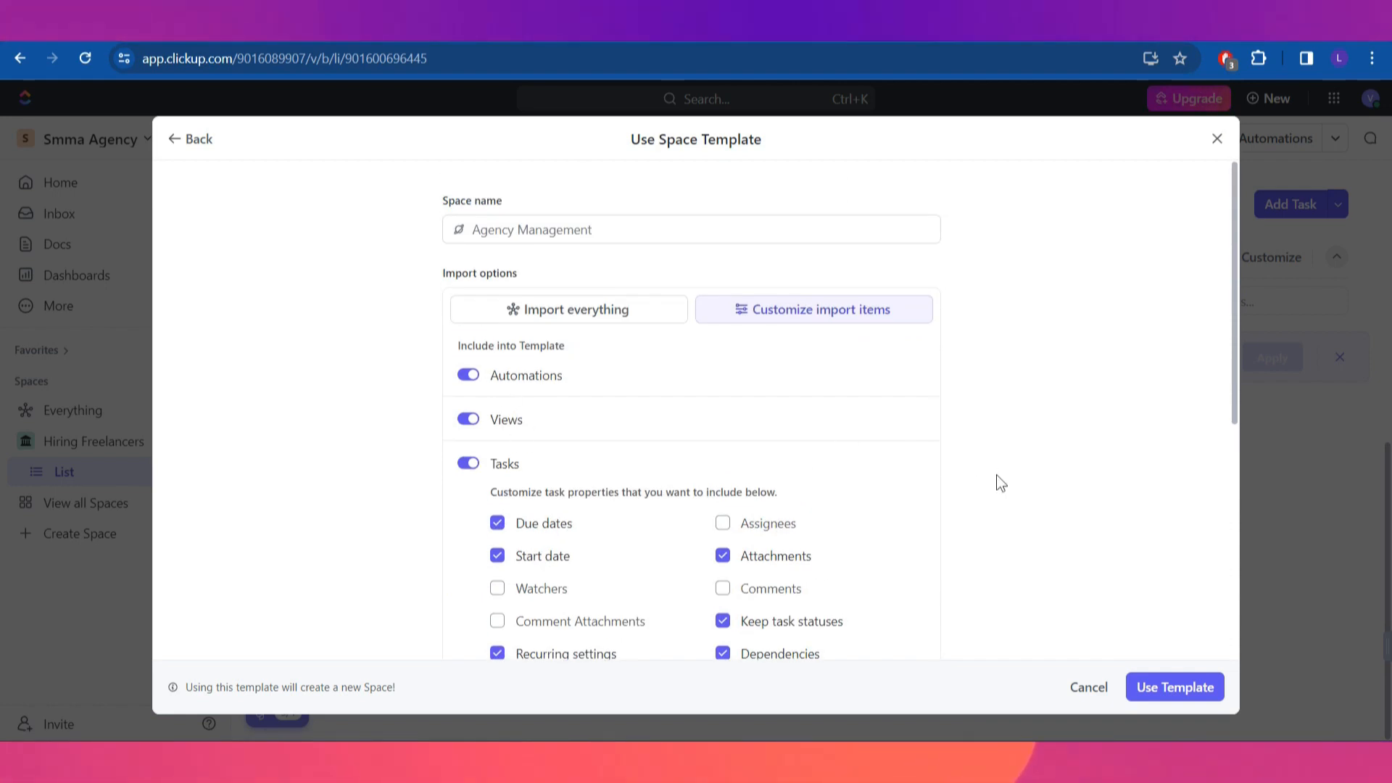
{"action": "scroll", "coordinate": [372, 403], "scroll_direction": "down", "scroll_amount": 6}
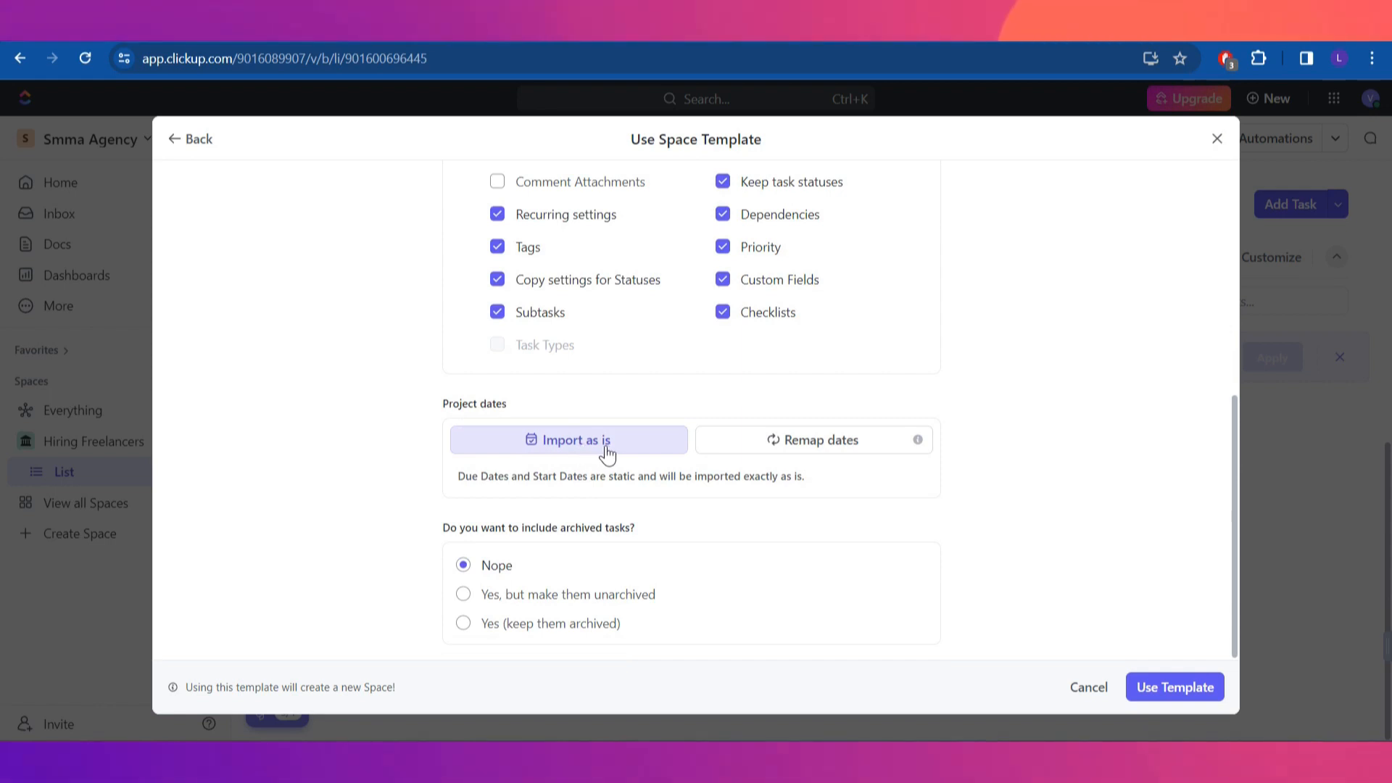
{"action": "left_click", "coordinate": [868, 451]}
{"action": "scroll", "coordinate": [831, 534], "scroll_direction": "down", "scroll_amount": 3}
{"action": "scroll", "coordinate": [828, 522], "scroll_direction": "up", "scroll_amount": 10}
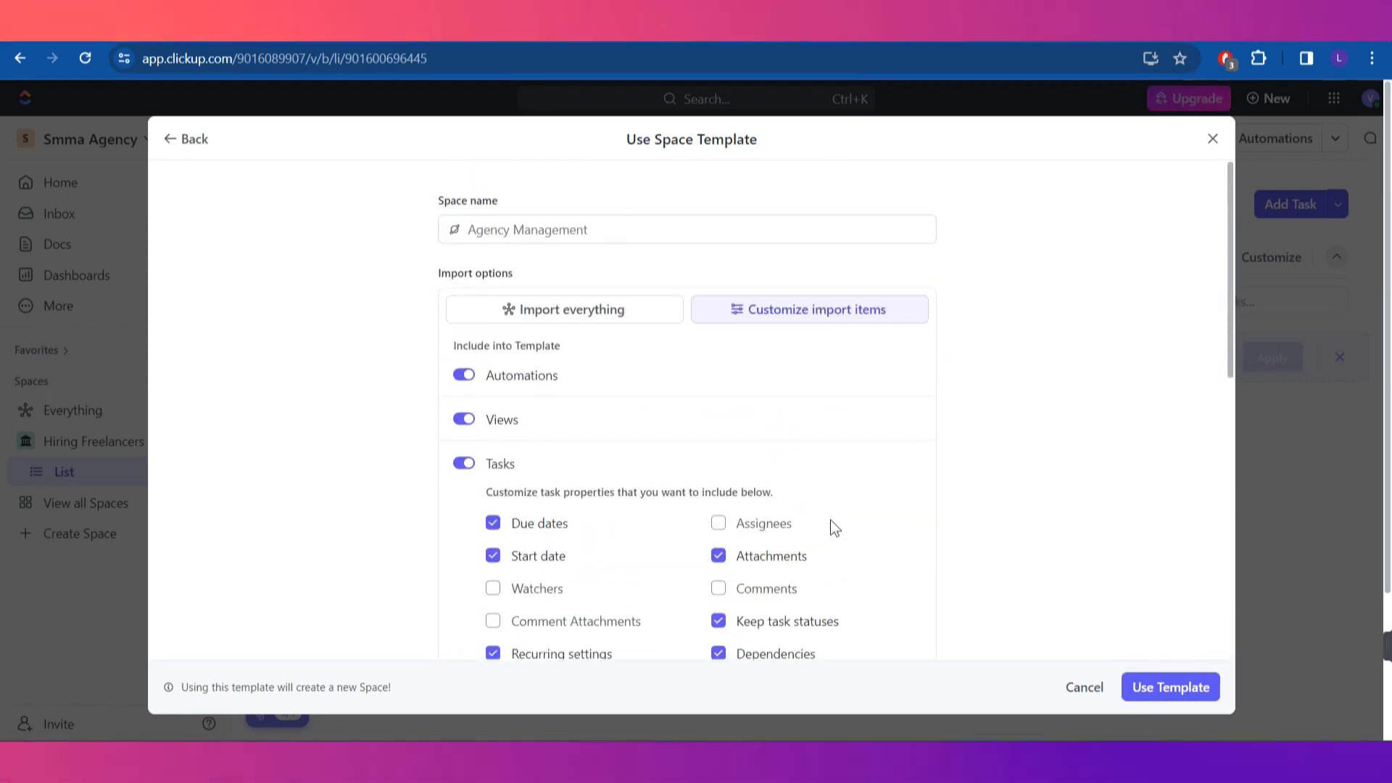
{"action": "scroll", "coordinate": [833, 518], "scroll_direction": "down", "scroll_amount": 10}
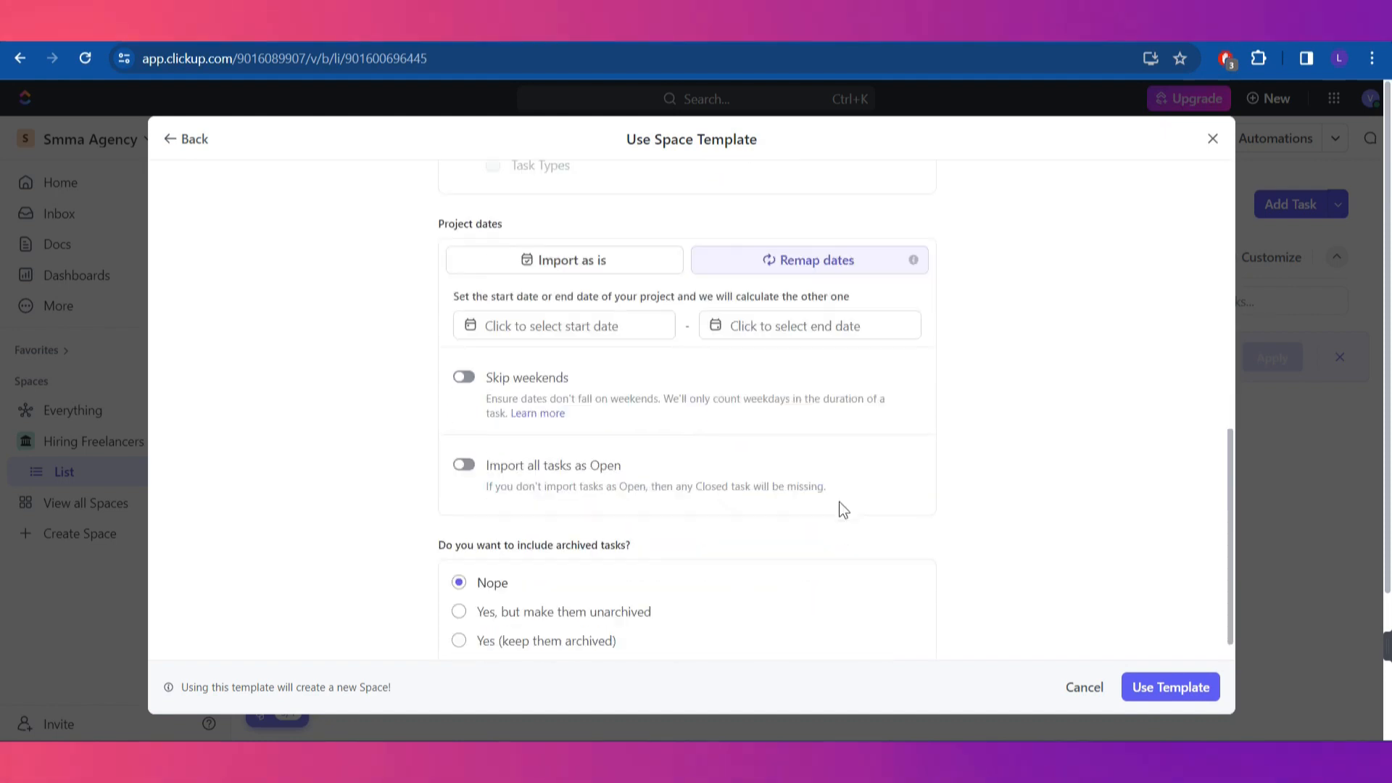
{"action": "left_click", "coordinate": [1171, 688]}
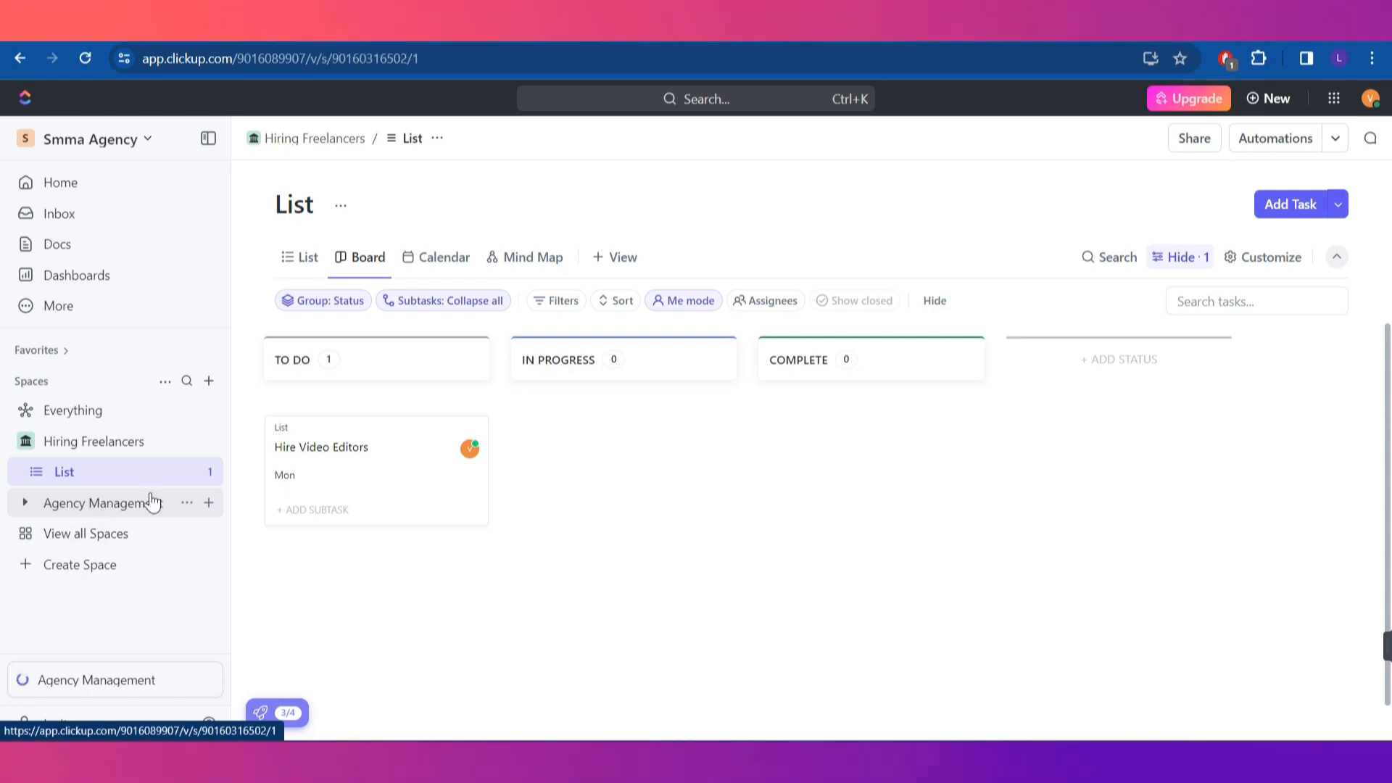
Open the Agency Management Space from the sidebar and view its Overview page
{"action": "left_click", "coordinate": [102, 502]}
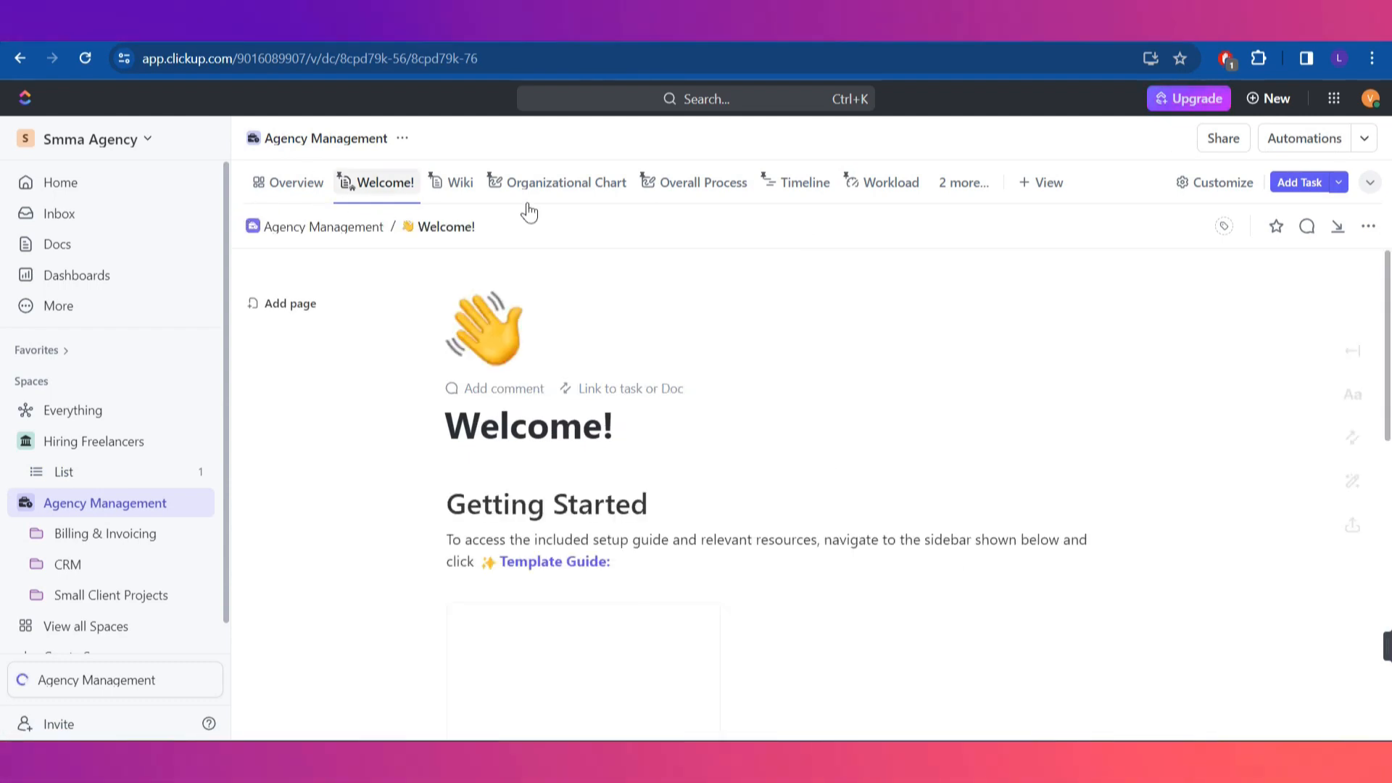
{"action": "scroll", "coordinate": [629, 467], "scroll_direction": "down", "scroll_amount": 3}
{"action": "scroll", "coordinate": [629, 464], "scroll_direction": "up", "scroll_amount": 3}
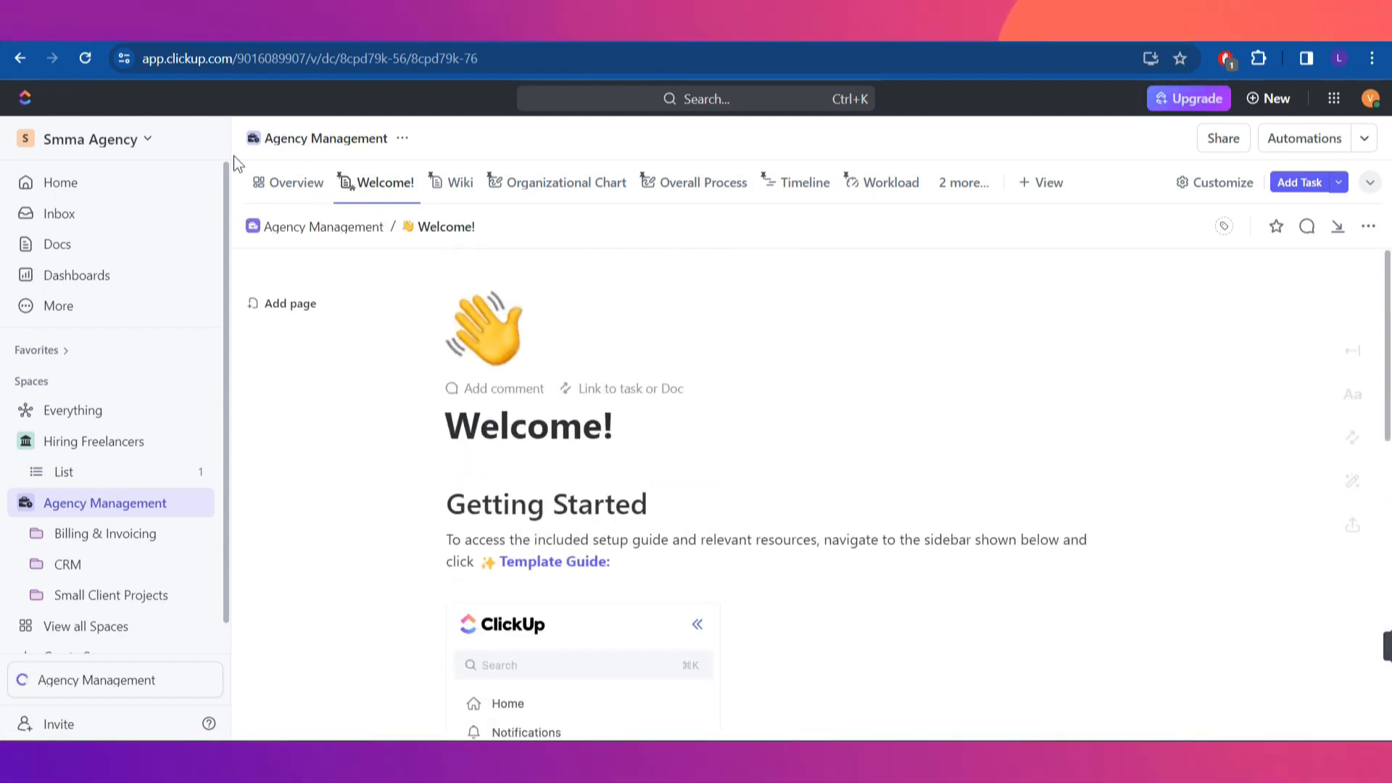
{"action": "left_click", "coordinate": [308, 183]}
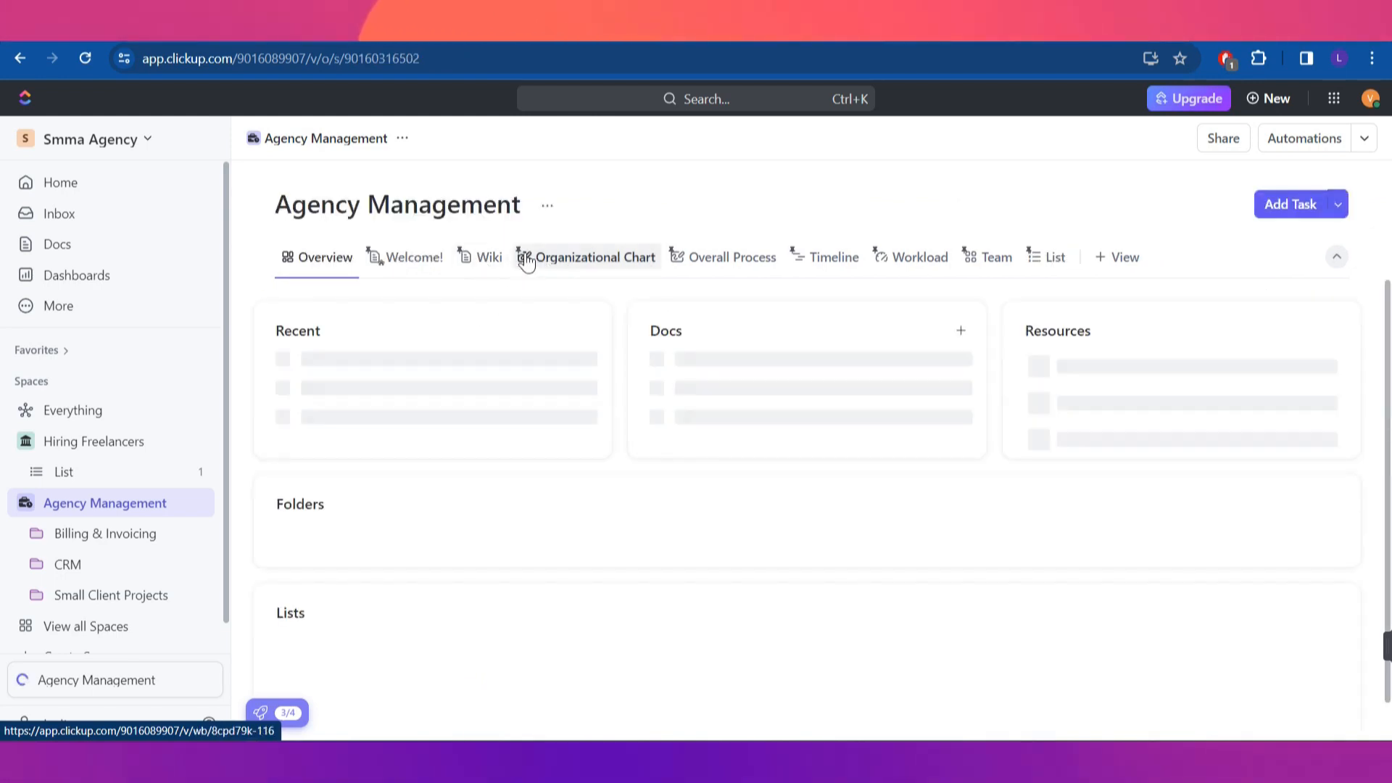
Open the Organizational Chart whiteboard and briefly view its Customize settings
{"action": "left_click", "coordinate": [427, 266]}
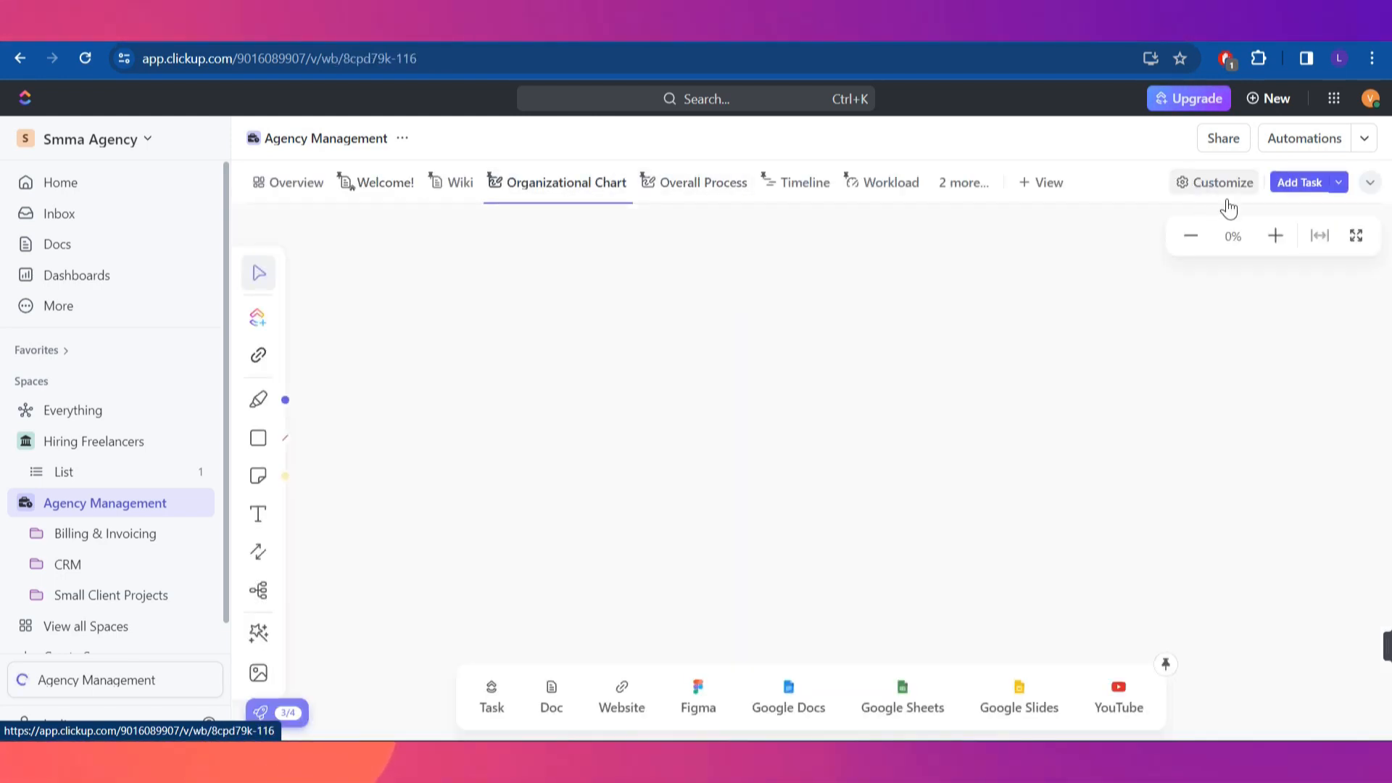
{"action": "left_click", "coordinate": [1188, 187]}
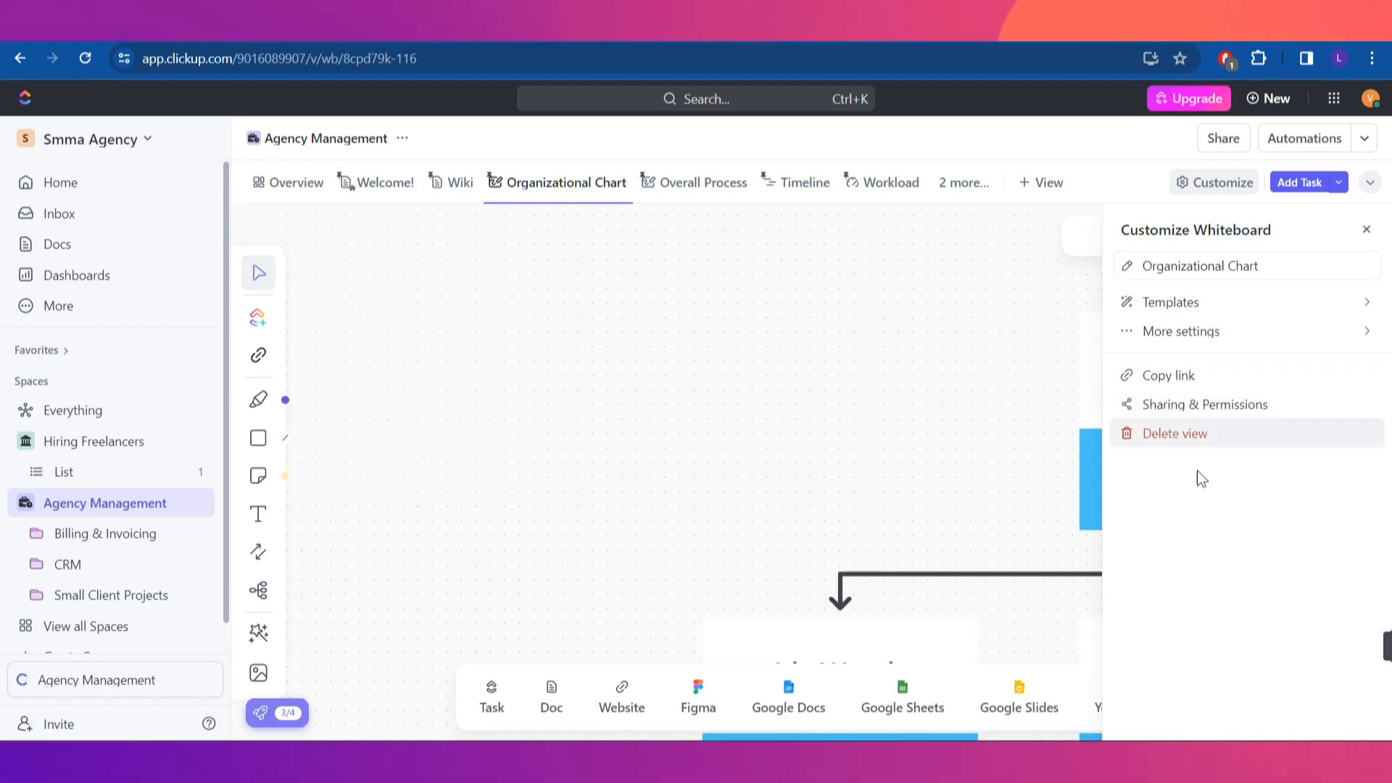
{"action": "left_click", "coordinate": [897, 374]}
{"action": "scroll", "coordinate": [897, 375], "scroll_direction": "down", "scroll_amount": 8}
{"action": "scroll", "coordinate": [898, 375], "scroll_direction": "up", "scroll_amount": 14}
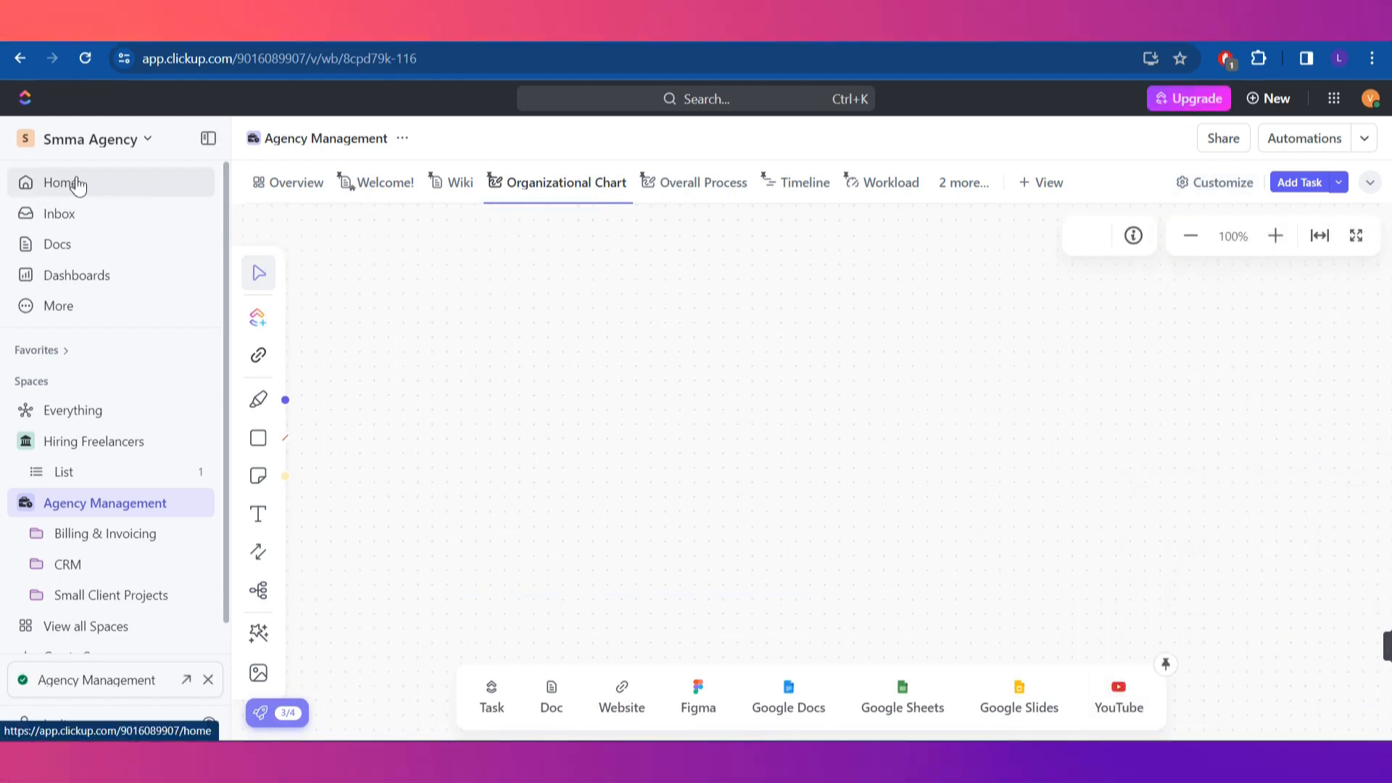
Look over the Home page, then check the Inbox's Snoozed and Cleared notification tabs
{"action": "left_click", "coordinate": [169, 190]}
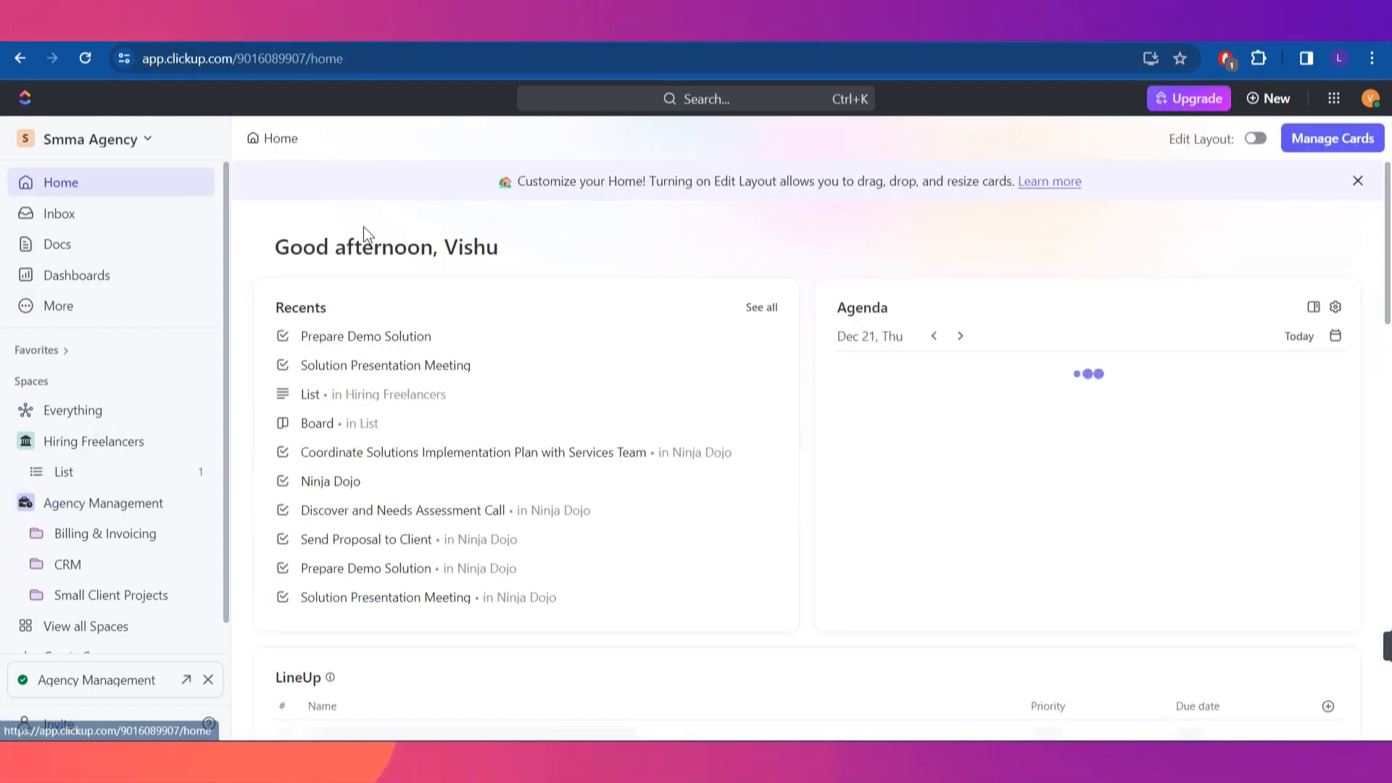
{"action": "scroll", "coordinate": [693, 399], "scroll_direction": "down", "scroll_amount": 15}
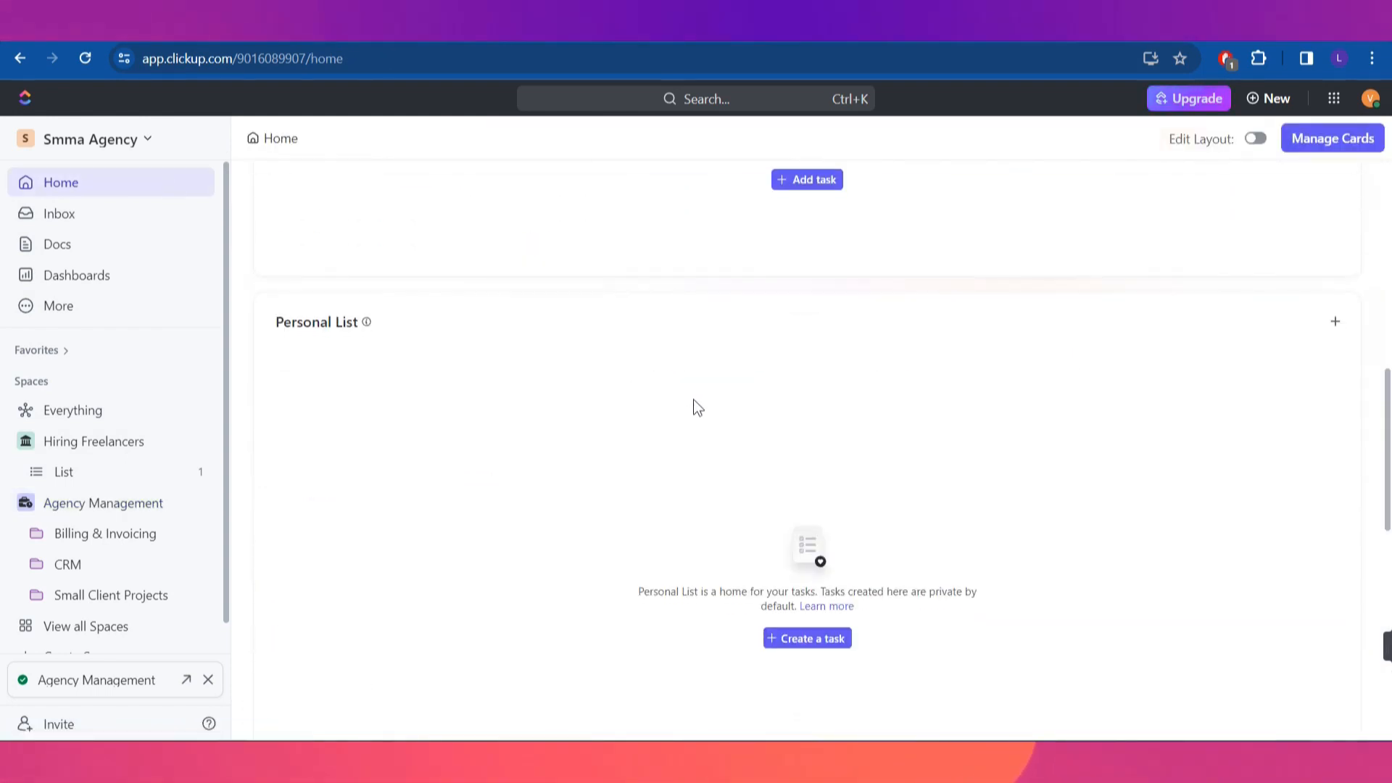
{"action": "scroll", "coordinate": [693, 399], "scroll_direction": "up", "scroll_amount": 15}
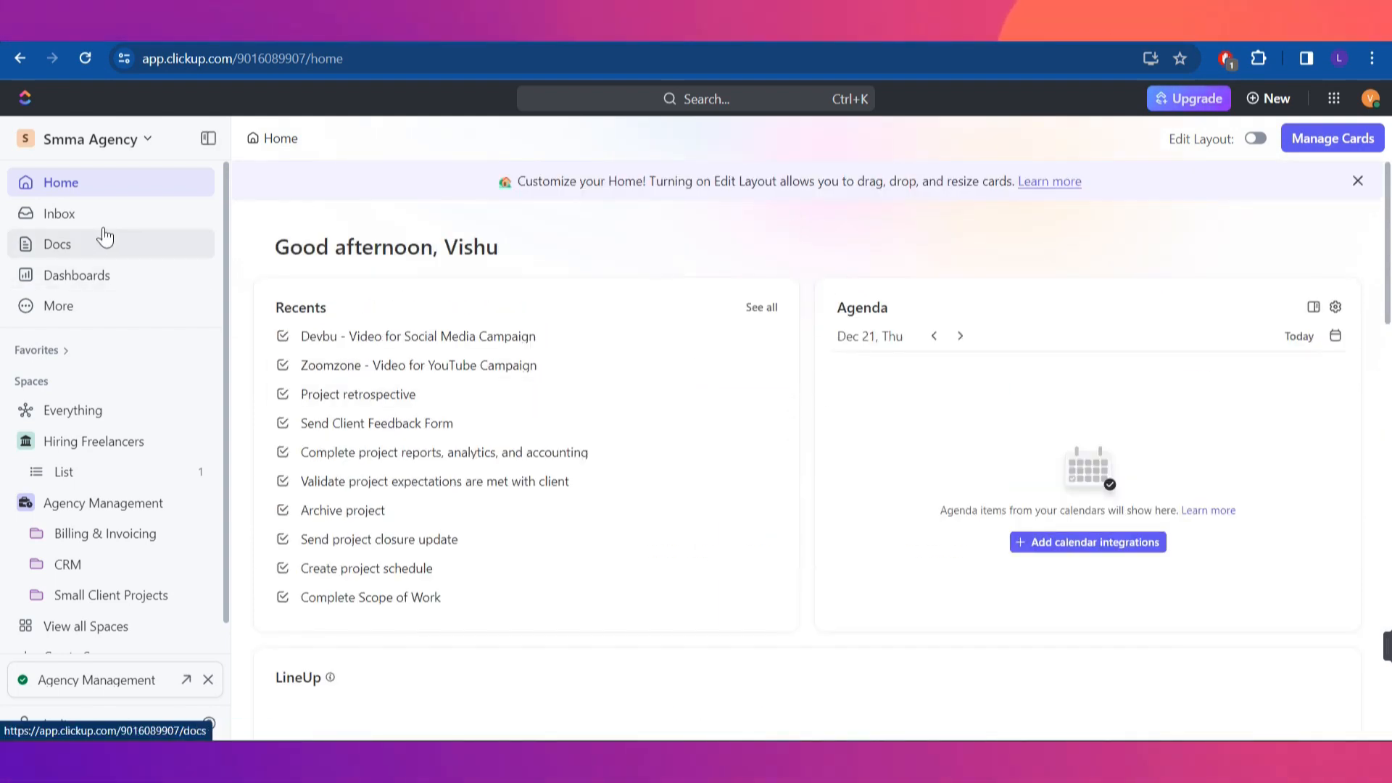
{"action": "left_click", "coordinate": [65, 213]}
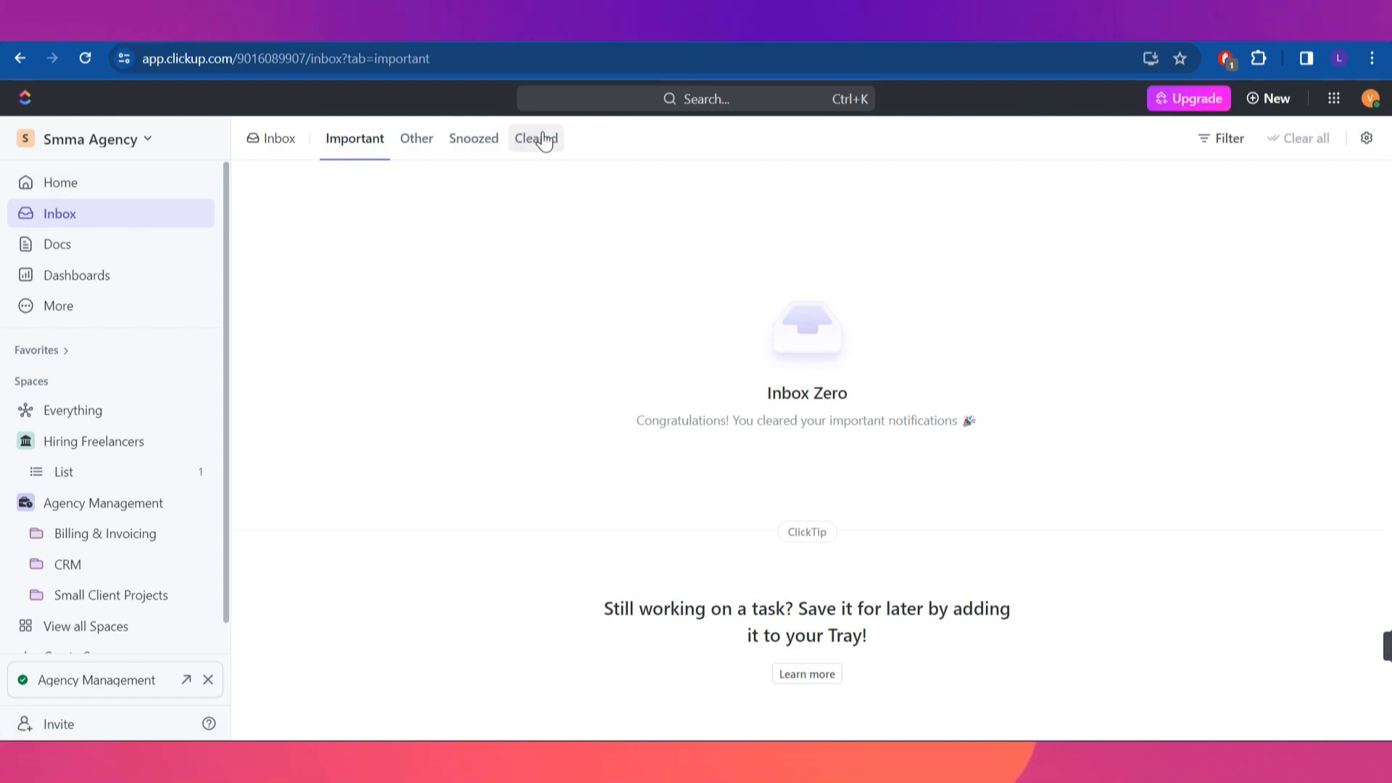
{"action": "left_click", "coordinate": [476, 142]}
{"action": "left_click", "coordinate": [526, 142]}
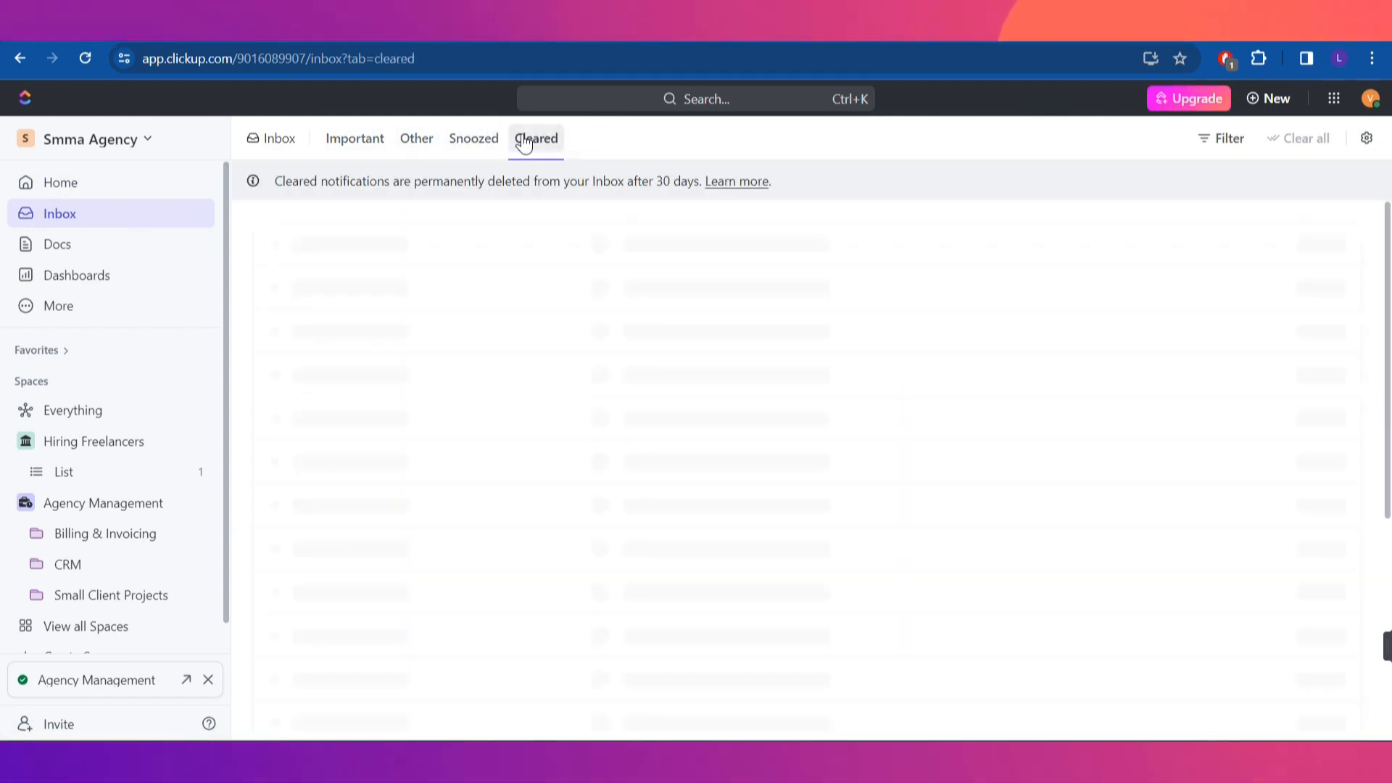
Browse the Docs list of the template's imported documents, then go to Dashboards
{"action": "left_click", "coordinate": [116, 244]}
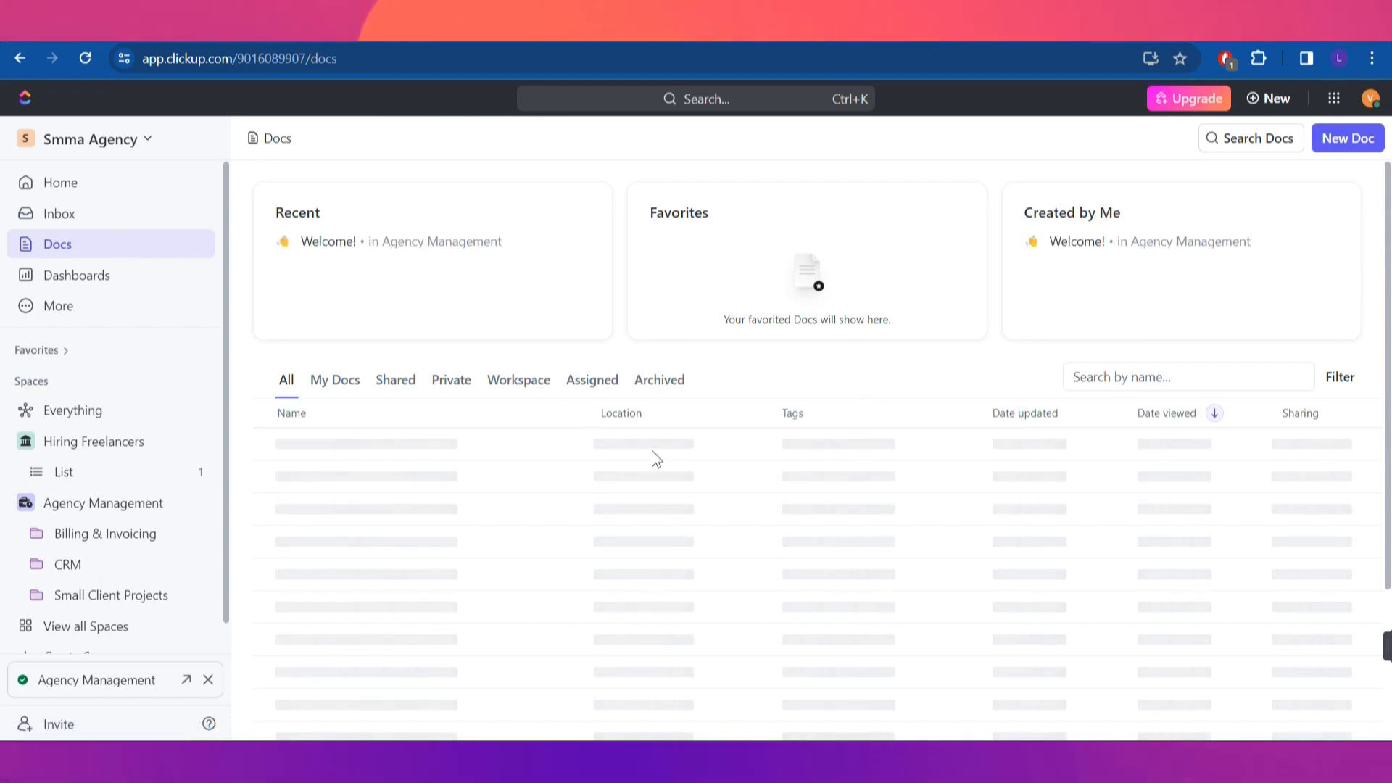
{"action": "scroll", "coordinate": [655, 443], "scroll_direction": "down", "scroll_amount": 1}
{"action": "scroll", "coordinate": [655, 445], "scroll_direction": "up", "scroll_amount": 1}
{"action": "scroll", "coordinate": [654, 442], "scroll_direction": "down", "scroll_amount": 1}
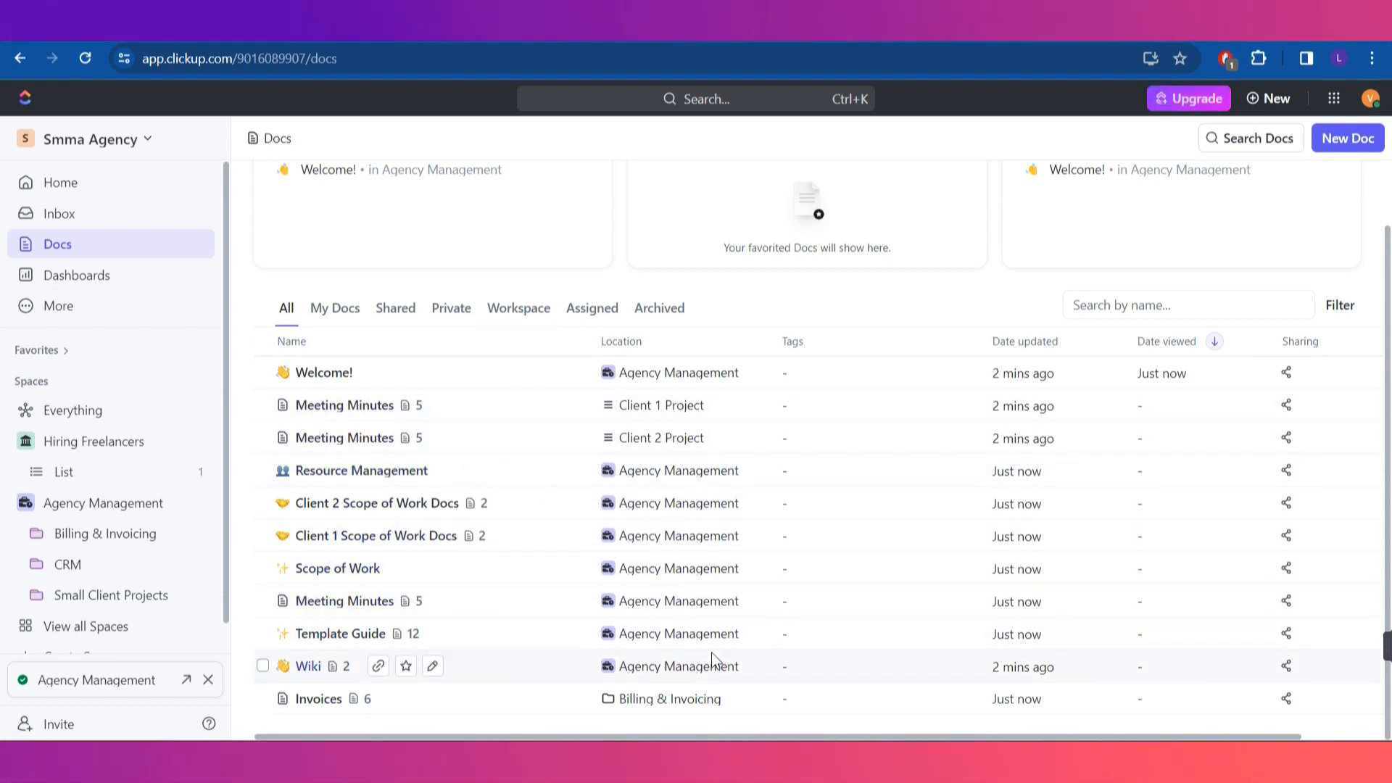
{"action": "scroll", "coordinate": [713, 660], "scroll_direction": "up", "scroll_amount": 1}
{"action": "left_click", "coordinate": [112, 270]}
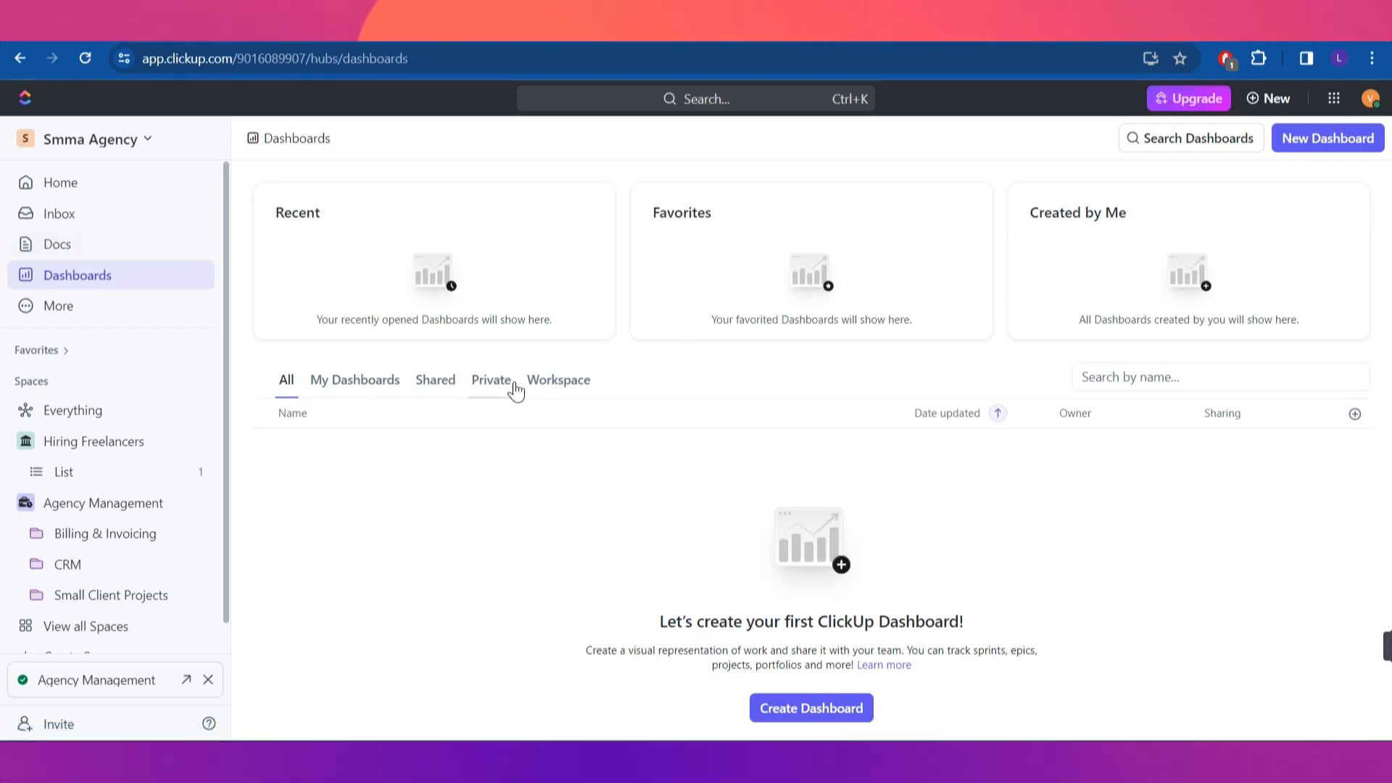
Toggle the dashboard filter between owned and all, then create a blank custom dashboard
{"action": "left_click", "coordinate": [331, 390]}
{"action": "left_click", "coordinate": [287, 382]}
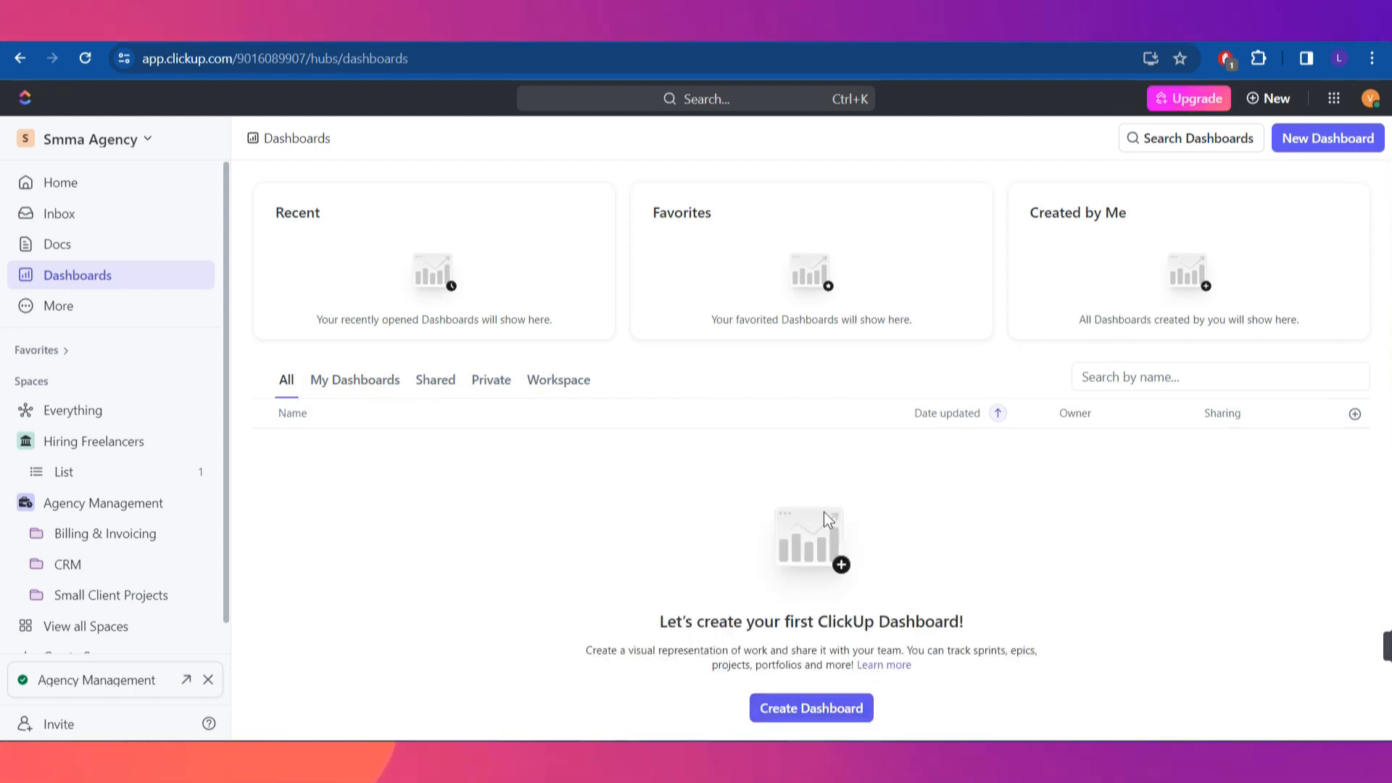
{"action": "left_click", "coordinate": [828, 714]}
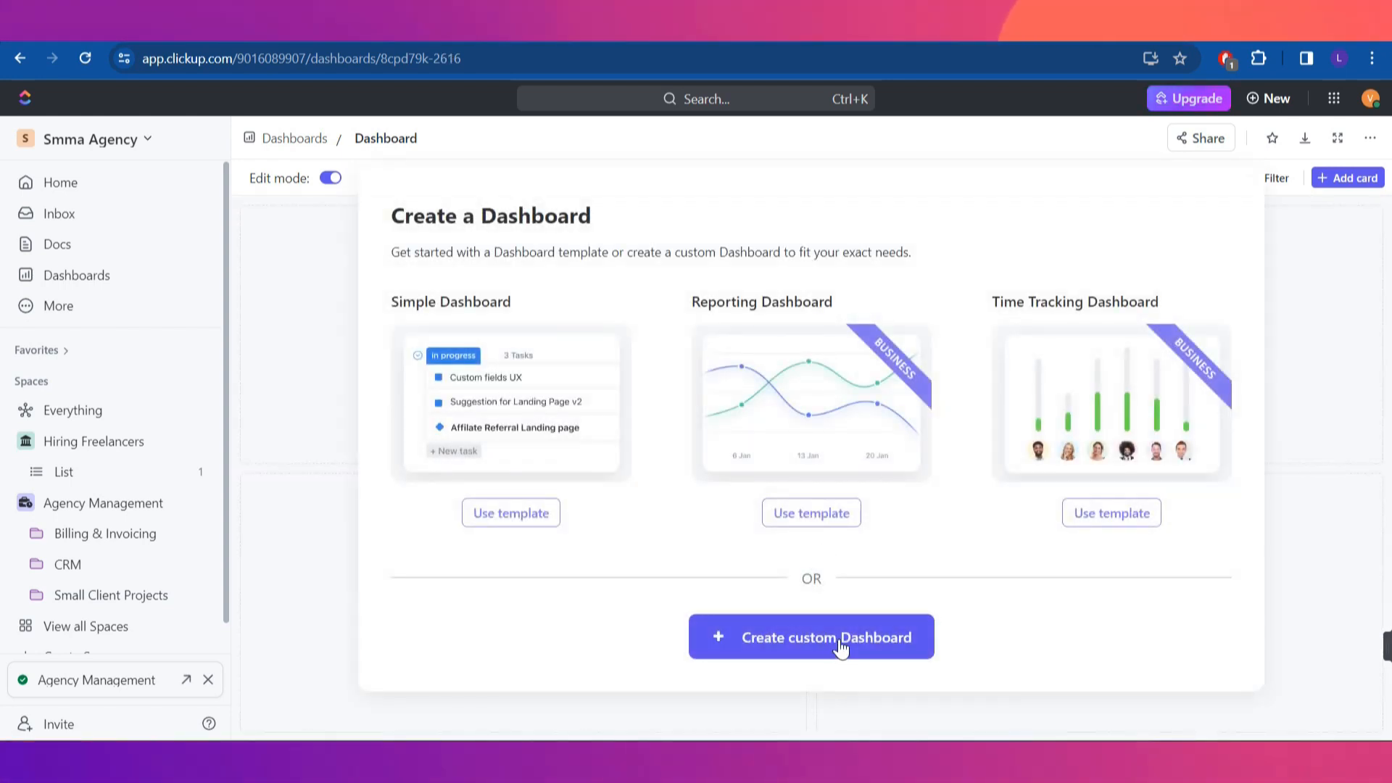
{"action": "left_click", "coordinate": [825, 646]}
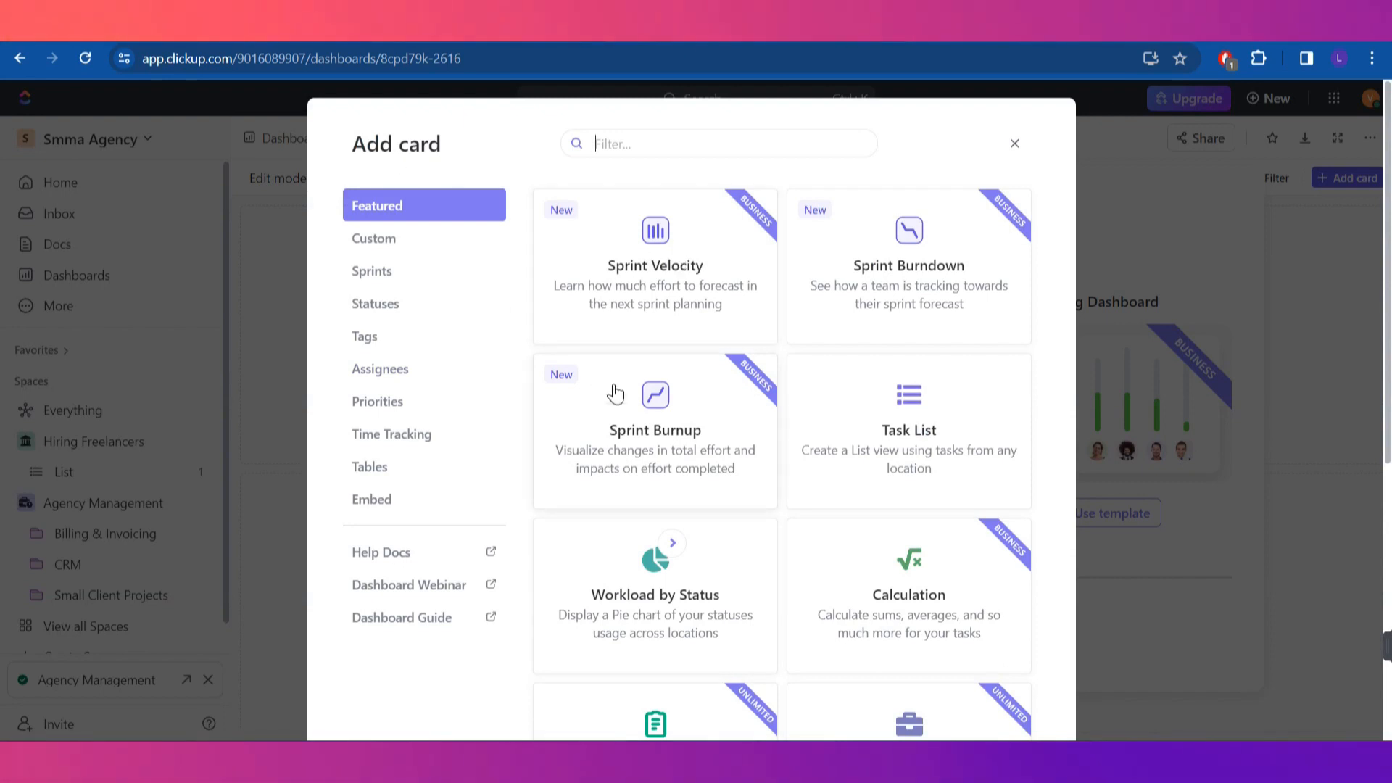
{"action": "scroll", "coordinate": [616, 392], "scroll_direction": "down", "scroll_amount": 1}
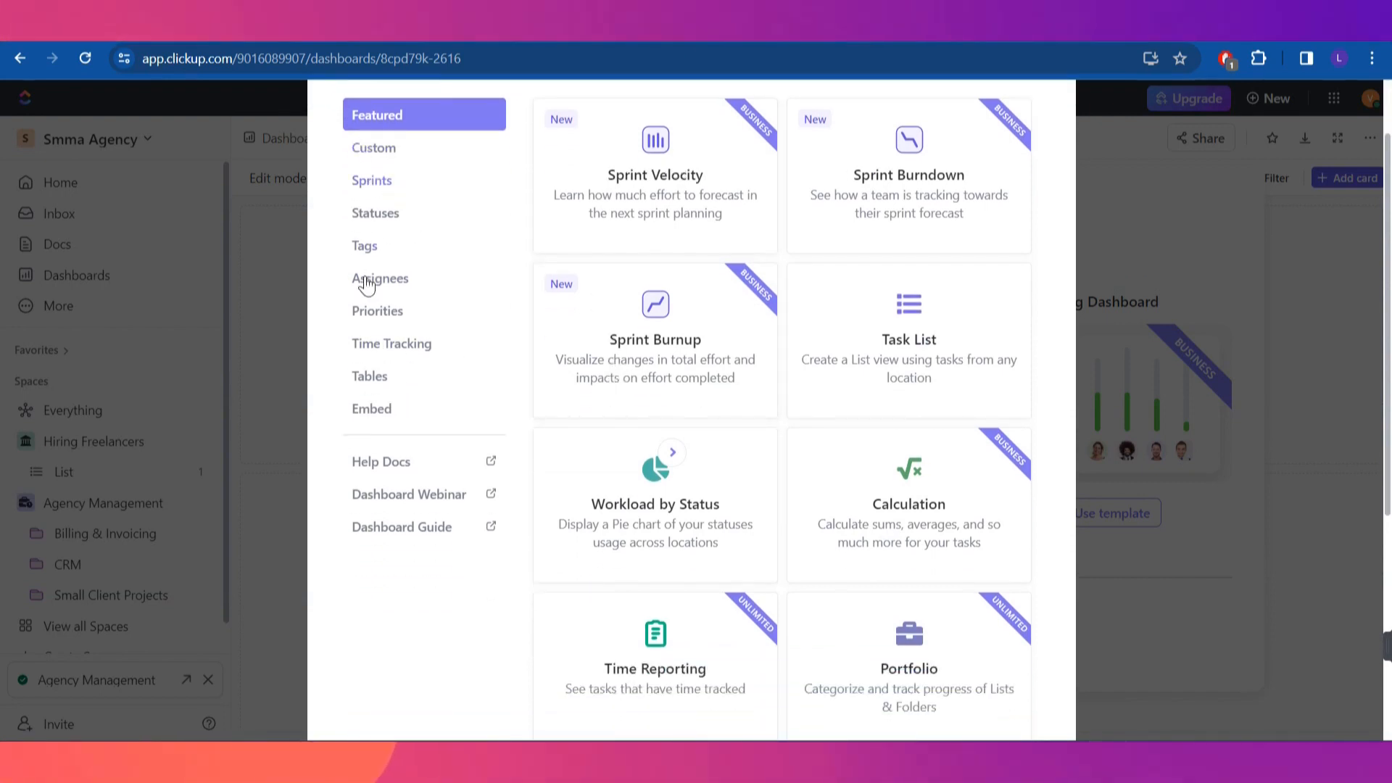
{"action": "scroll", "coordinate": [889, 528], "scroll_direction": "up", "scroll_amount": 1}
{"action": "scroll", "coordinate": [882, 508], "scroll_direction": "down", "scroll_amount": 3}
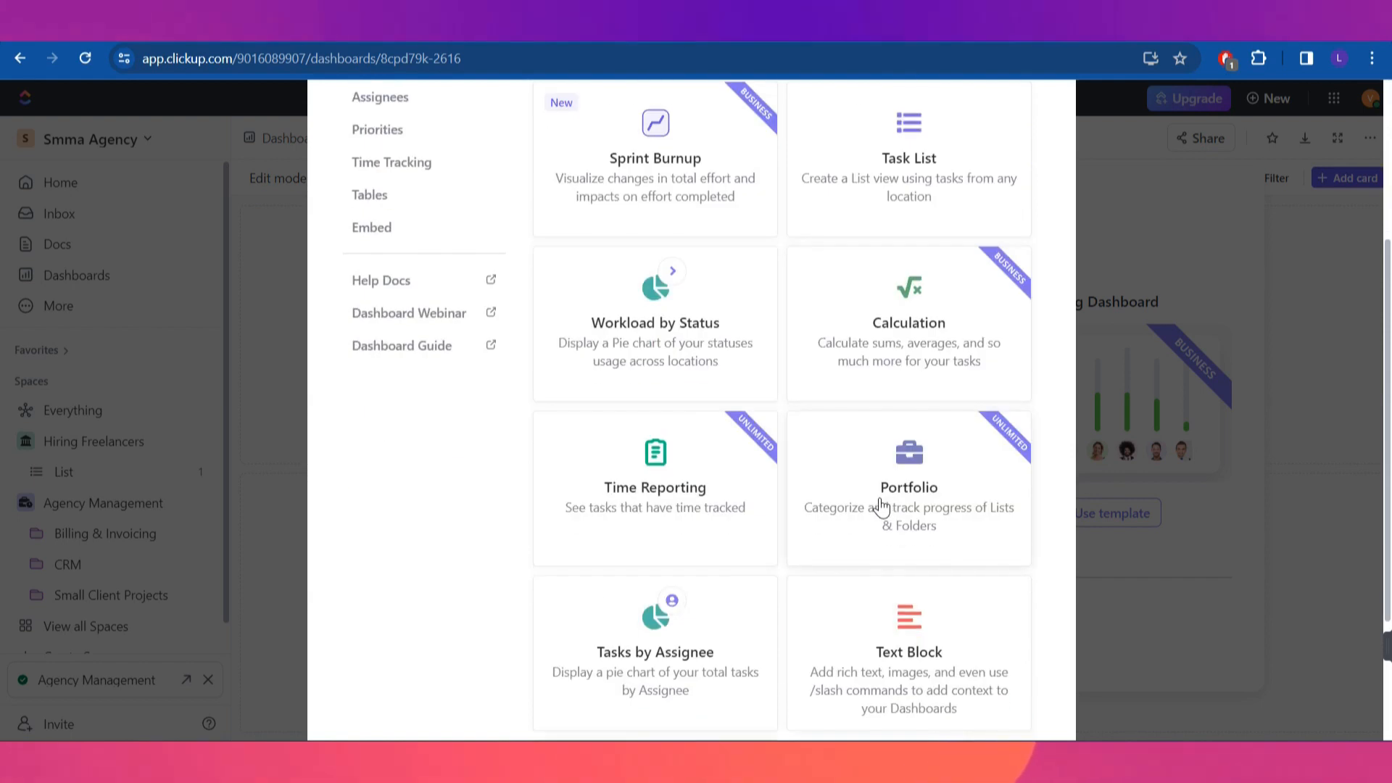
{"action": "scroll", "coordinate": [881, 509], "scroll_direction": "down", "scroll_amount": 2}
{"action": "scroll", "coordinate": [885, 497], "scroll_direction": "up", "scroll_amount": 5}
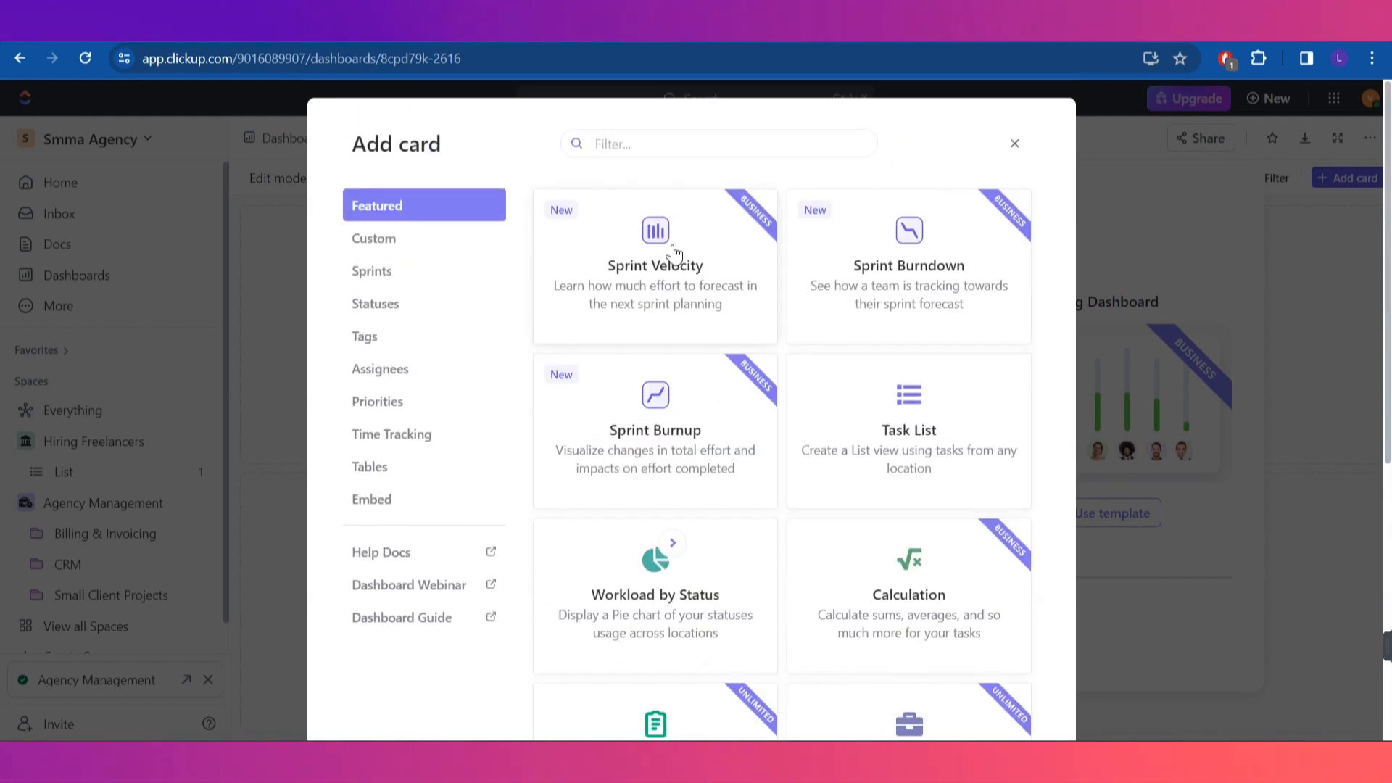
Preview a Sprint Velocity card, dismiss the Business trial offer, and cancel without adding it
{"action": "left_click", "coordinate": [673, 253]}
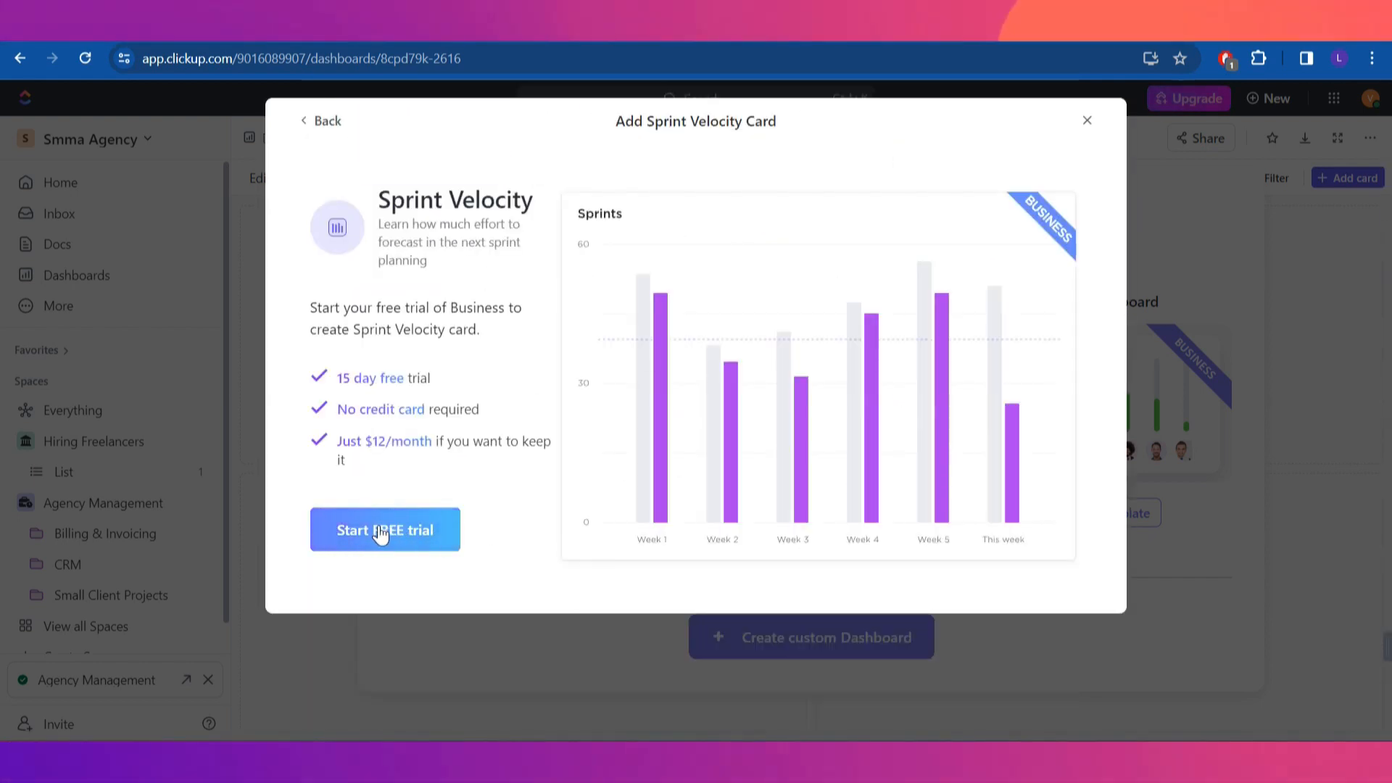
{"action": "left_click", "coordinate": [1086, 121]}
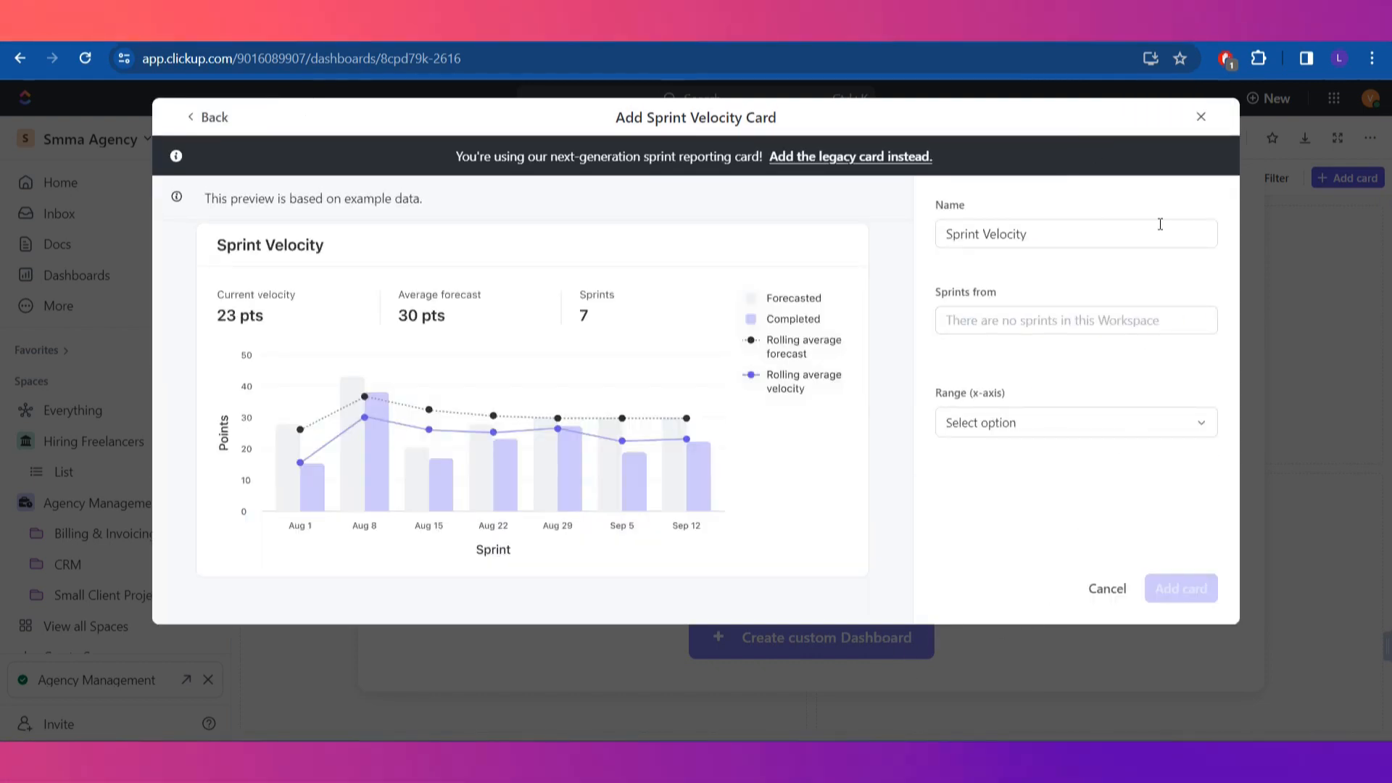
{"action": "left_click", "coordinate": [1203, 117]}
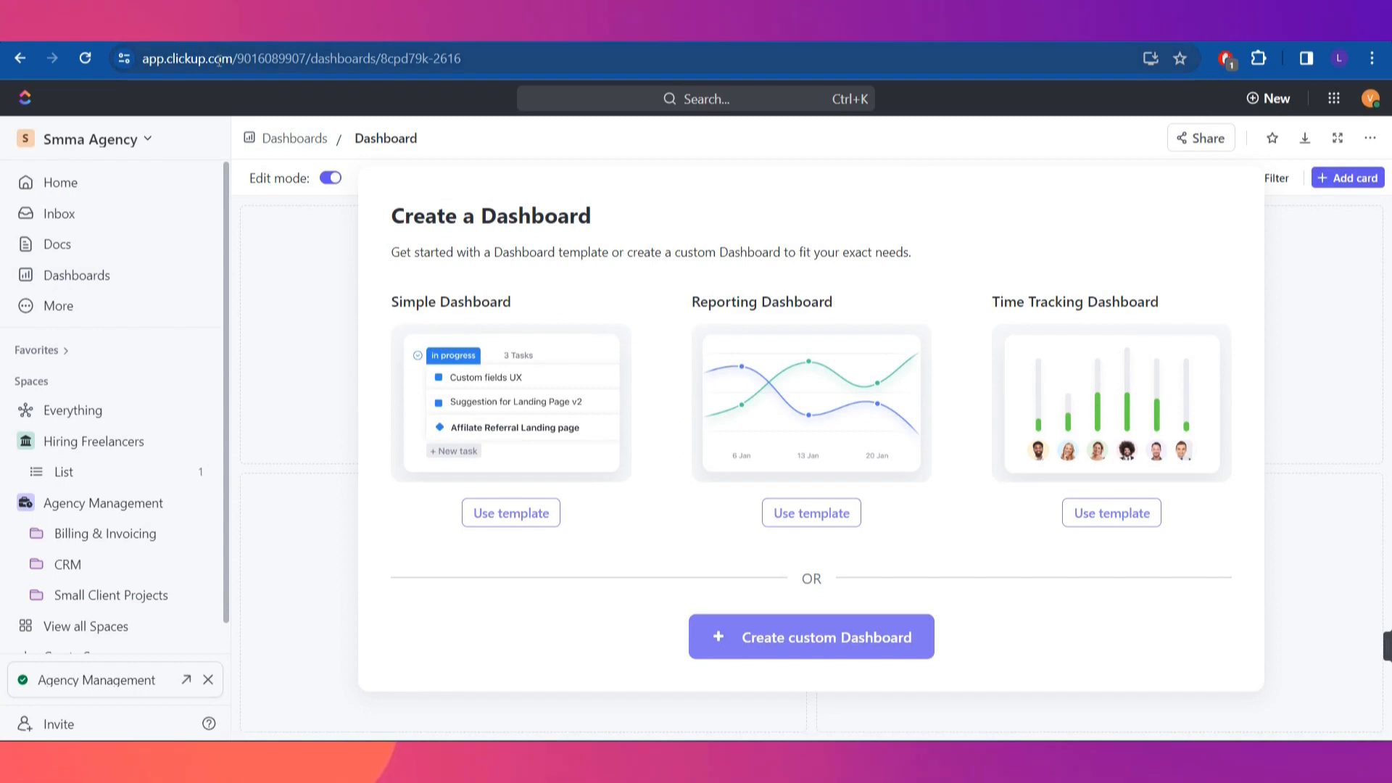
{"action": "left_click", "coordinate": [89, 305]}
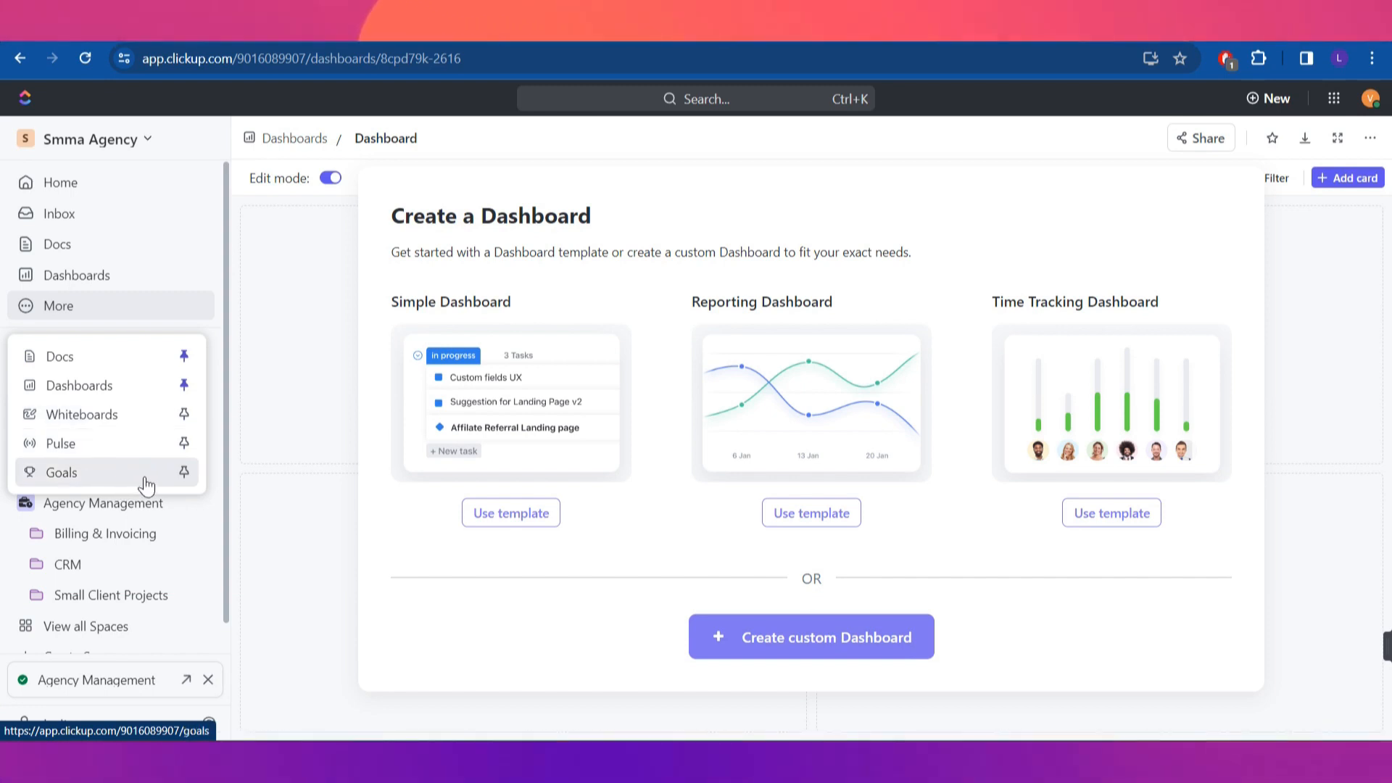
Pin Goals and Pulse from the extra features list to the sidebar navigation
{"action": "left_click", "coordinate": [185, 473]}
{"action": "left_click", "coordinate": [181, 336]}
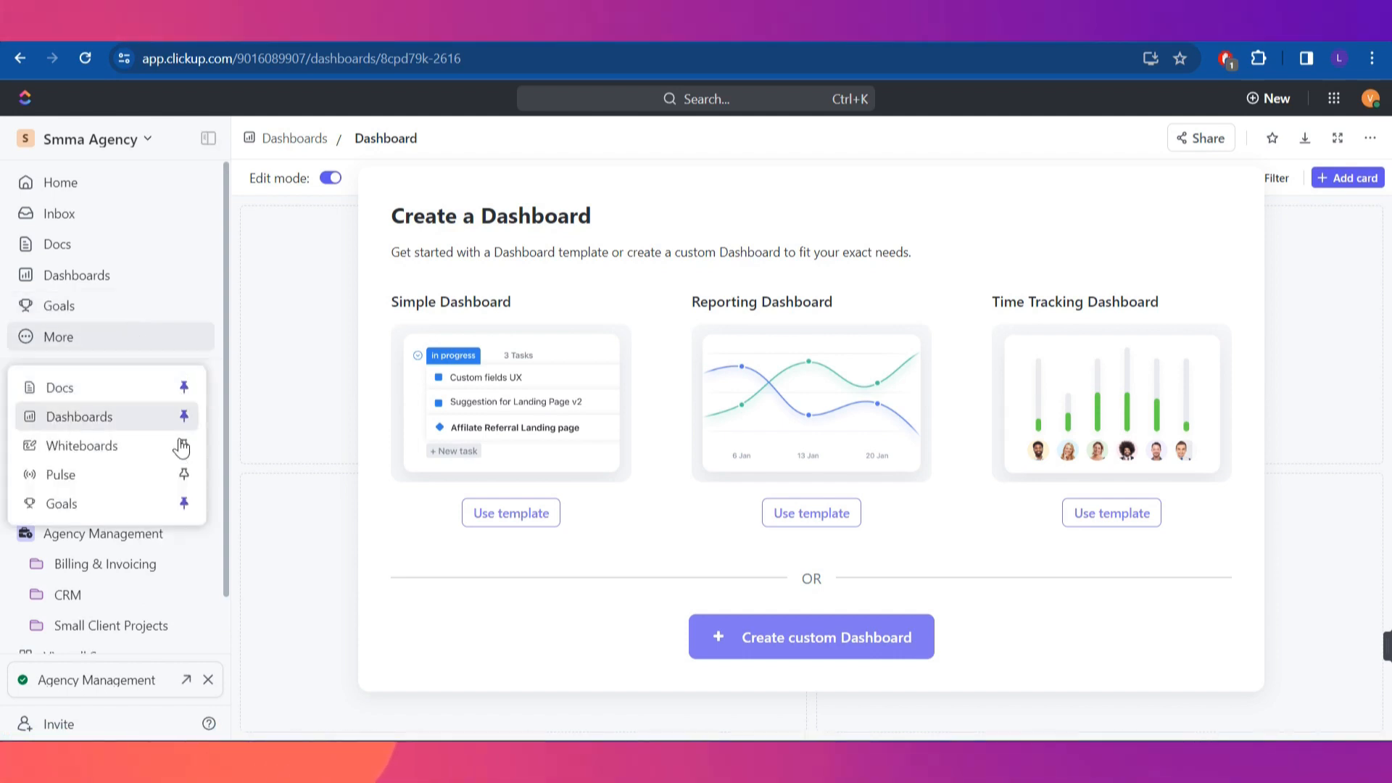
{"action": "left_click", "coordinate": [185, 474]}
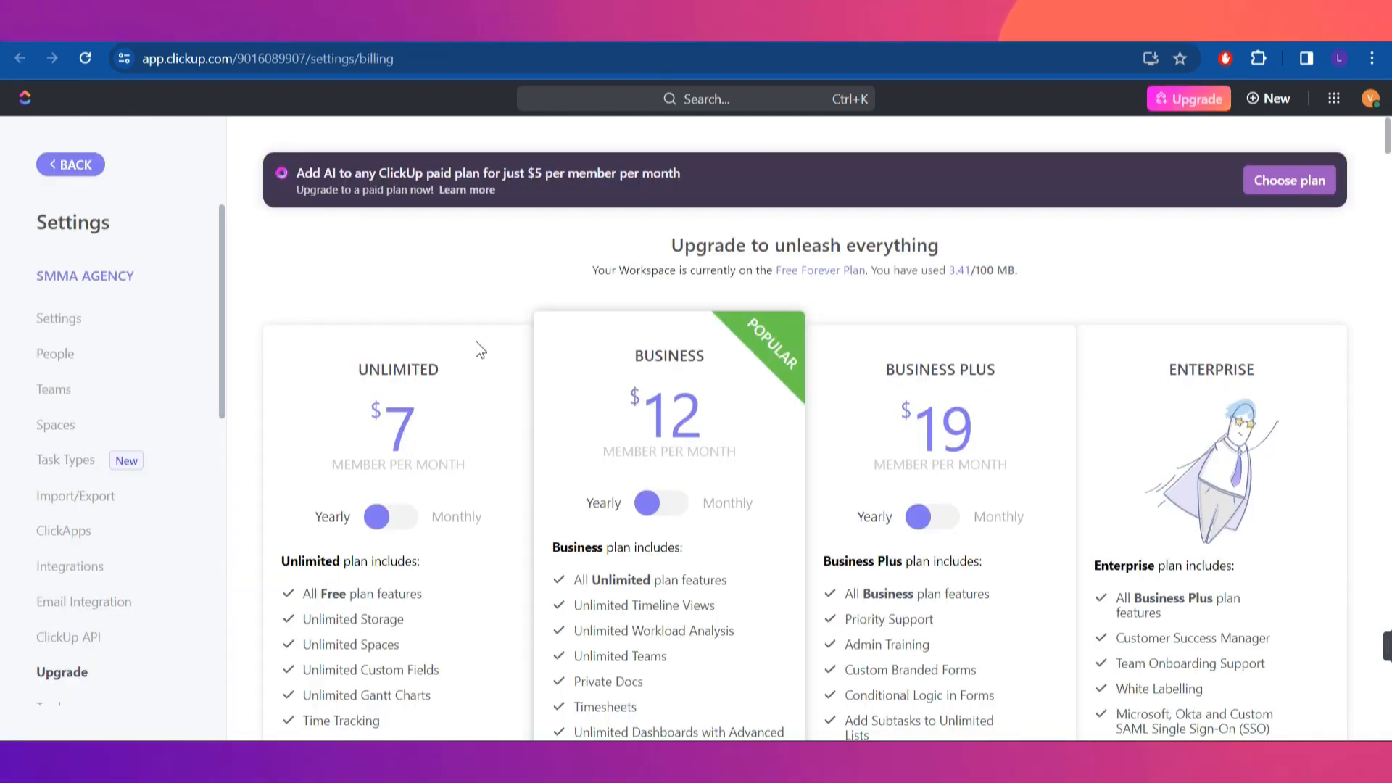
Scroll through the Unlimited, Business, Business Plus and Enterprise plan cards and their feature lists
{"action": "scroll", "coordinate": [476, 341], "scroll_direction": "down", "scroll_amount": 3}
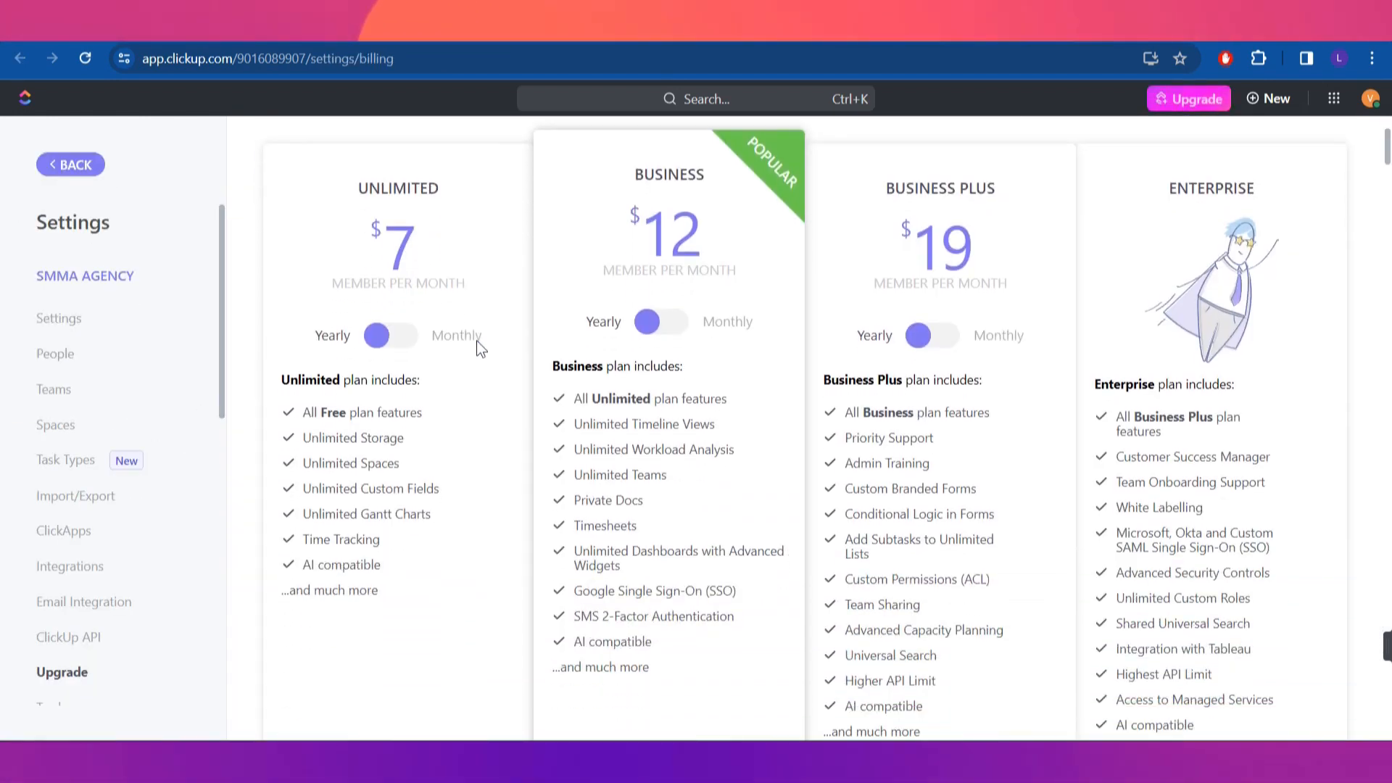
{"action": "scroll", "coordinate": [476, 340], "scroll_direction": "up", "scroll_amount": 3}
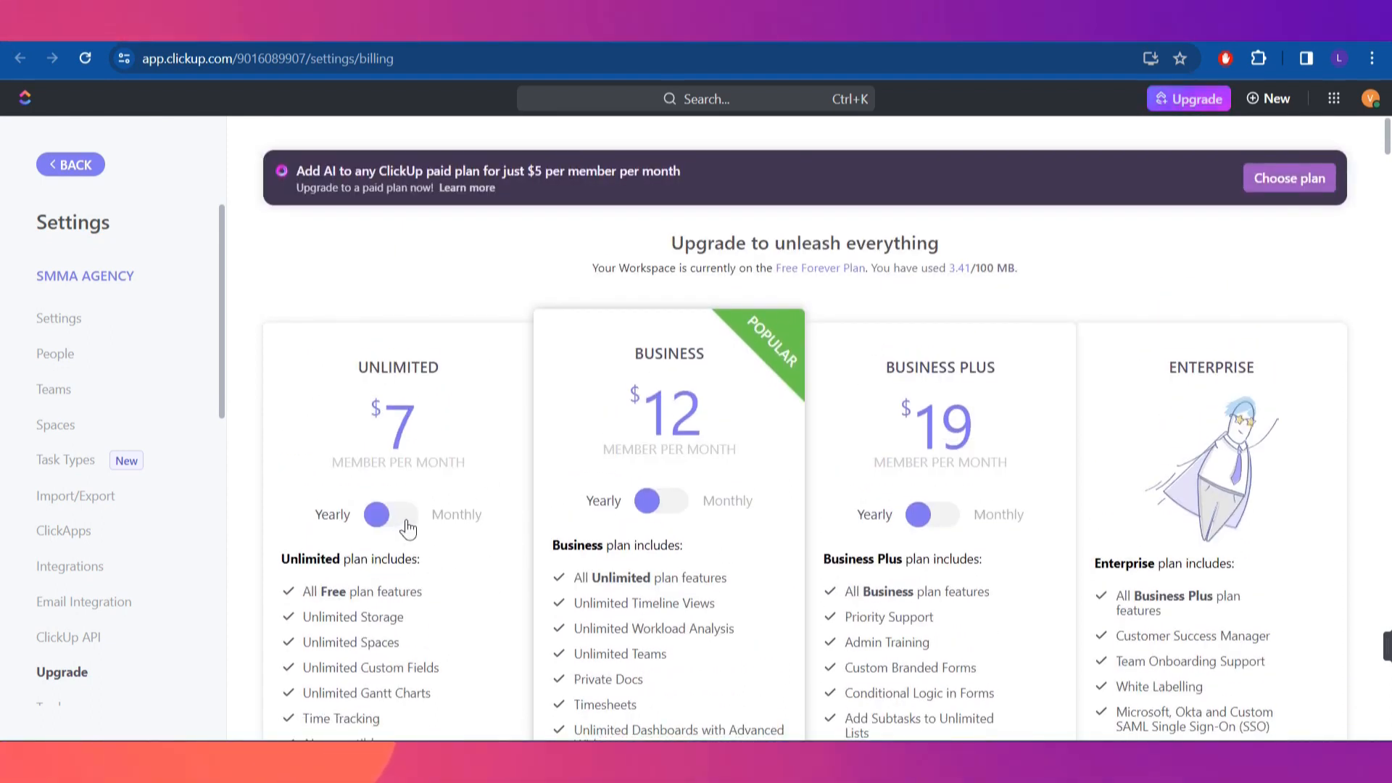
{"action": "scroll", "coordinate": [401, 533], "scroll_direction": "down", "scroll_amount": 3}
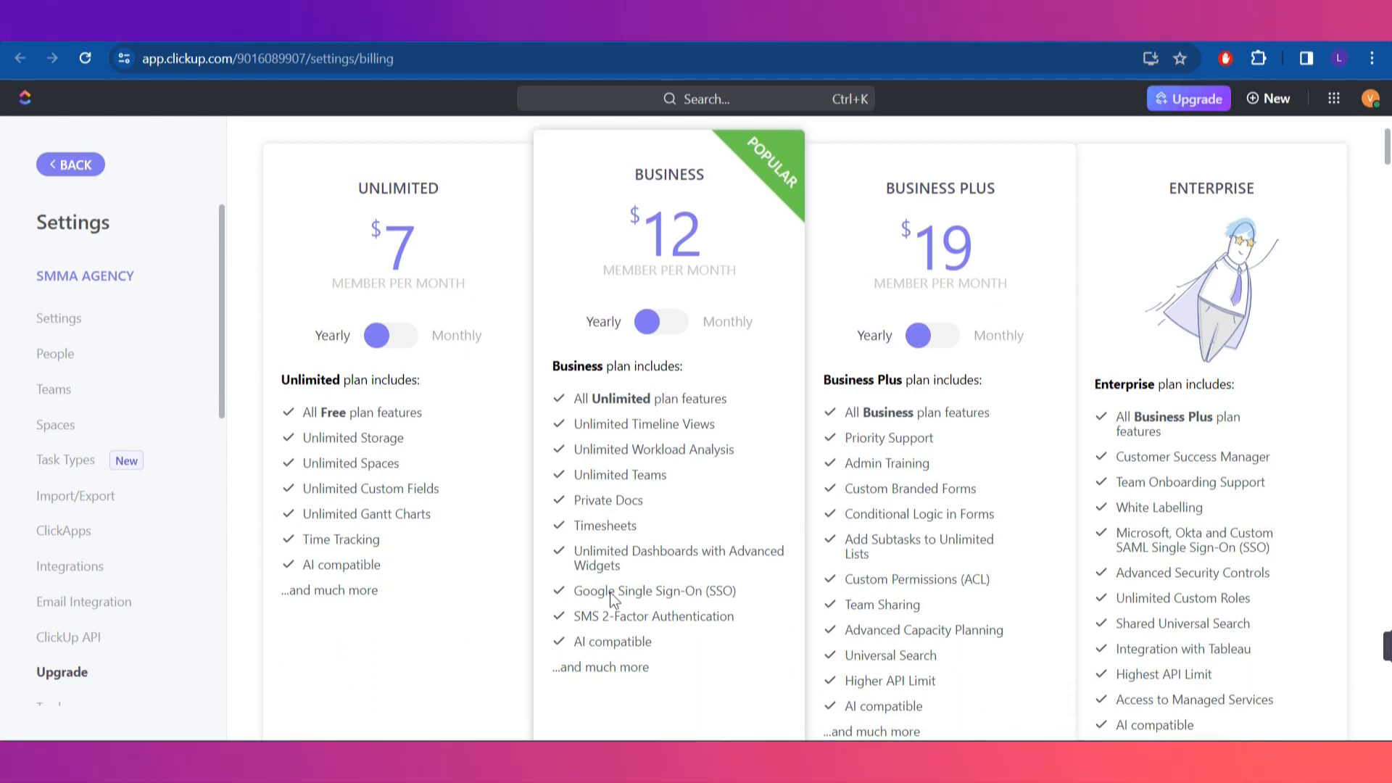
{"action": "scroll", "coordinate": [612, 598], "scroll_direction": "up", "scroll_amount": 2}
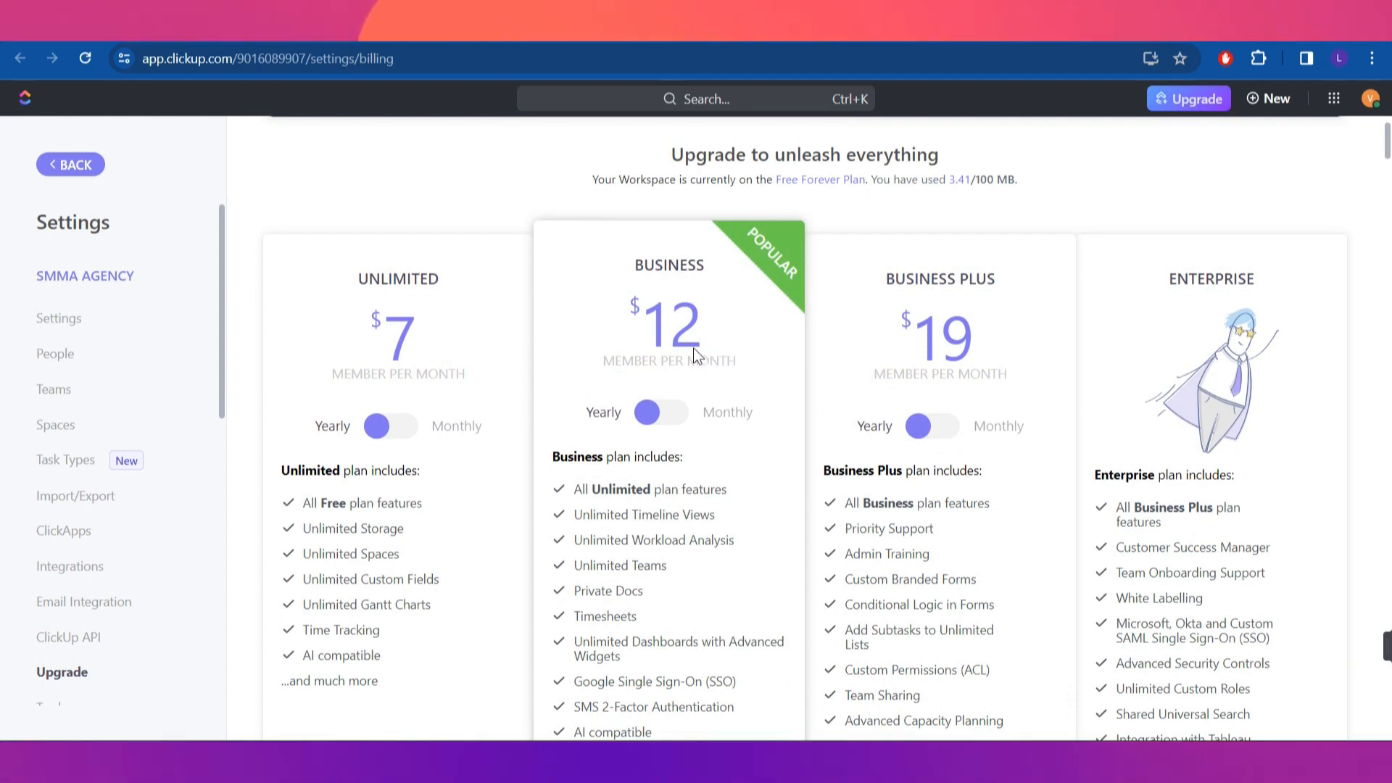
{"action": "scroll", "coordinate": [751, 468], "scroll_direction": "down", "scroll_amount": 3}
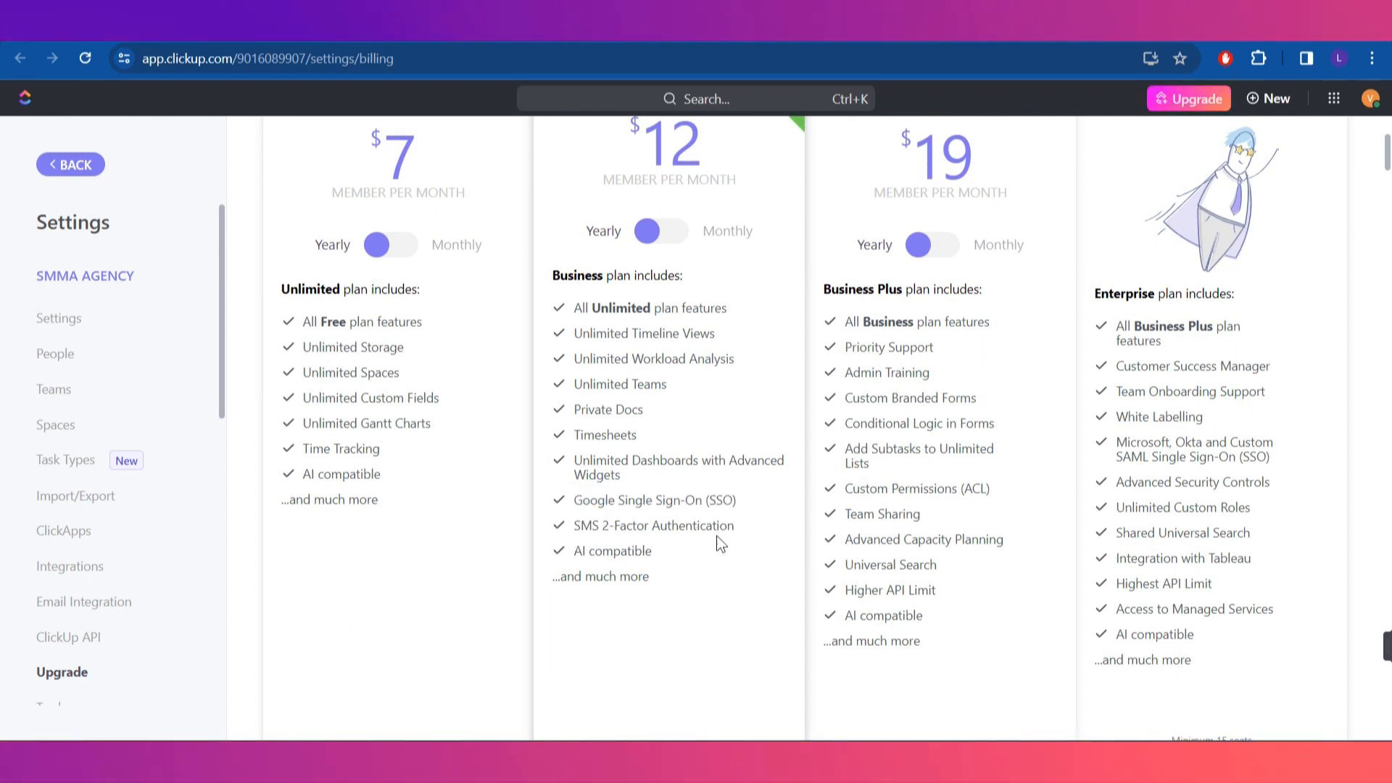
{"action": "scroll", "coordinate": [689, 578], "scroll_direction": "up", "scroll_amount": 4}
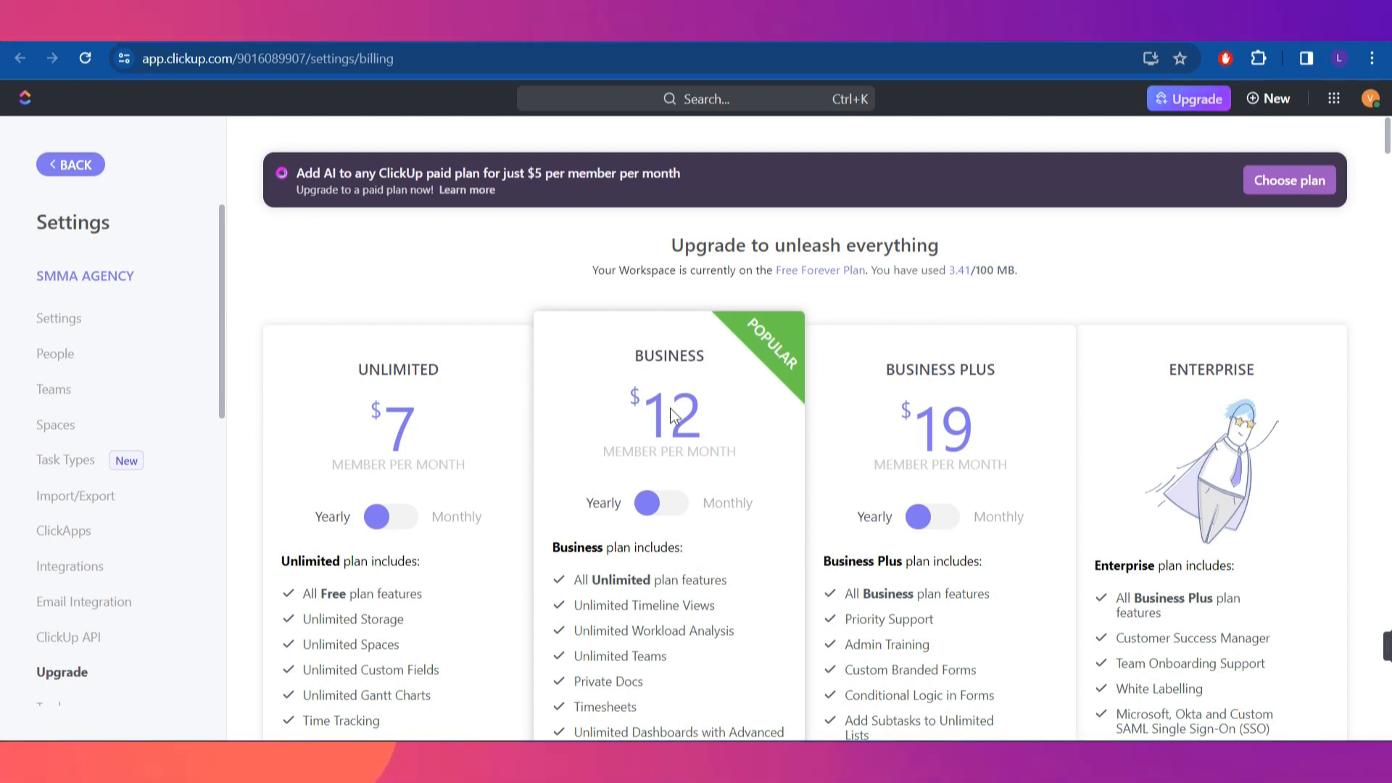
{"action": "scroll", "coordinate": [810, 496], "scroll_direction": "down", "scroll_amount": 4}
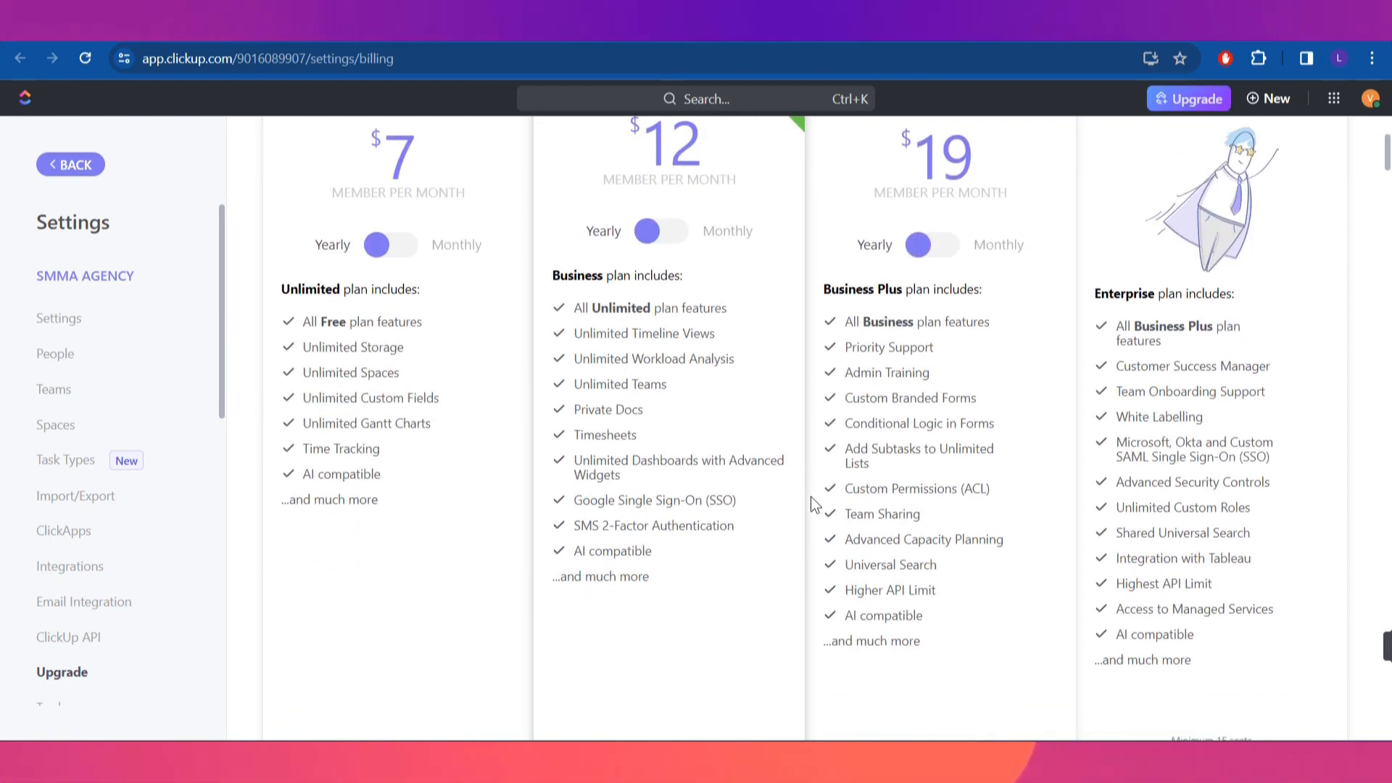
{"action": "scroll", "coordinate": [811, 497], "scroll_direction": "up", "scroll_amount": 4}
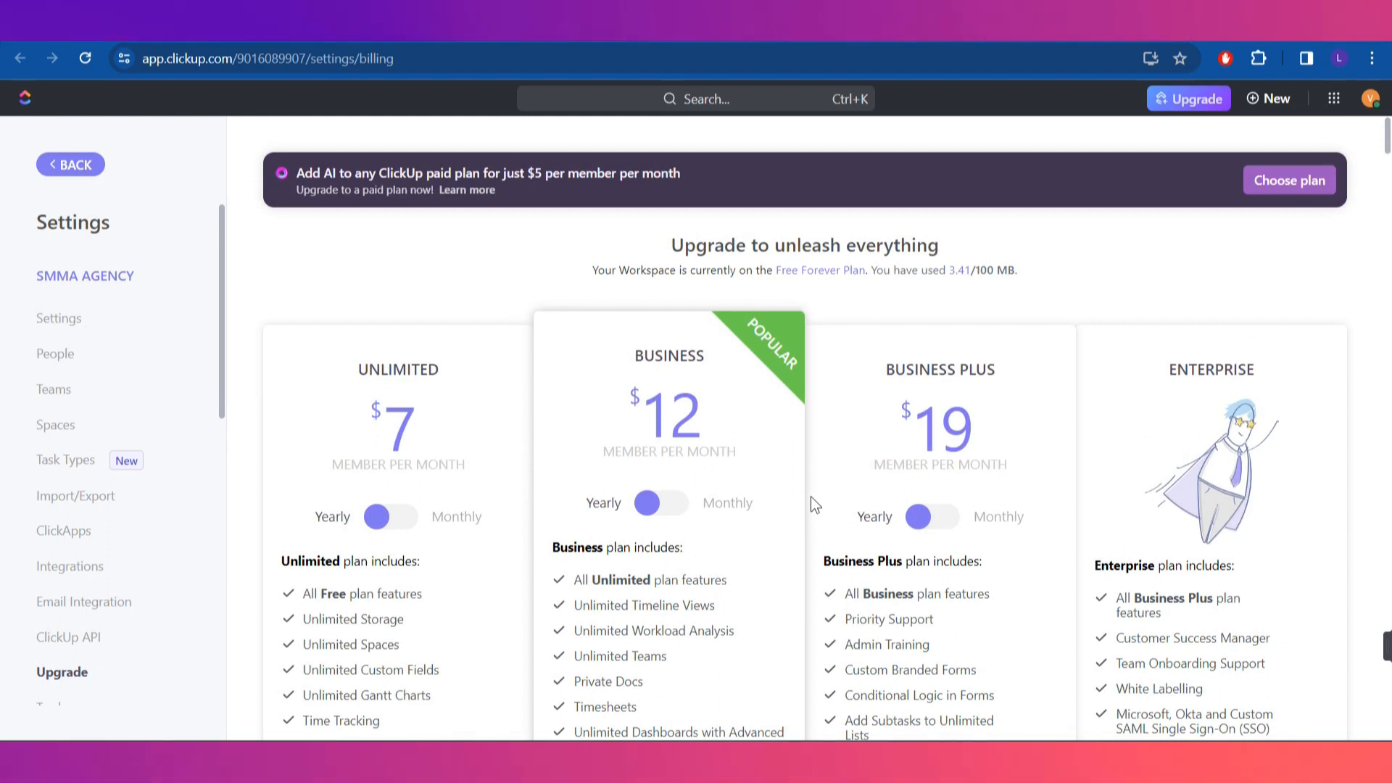